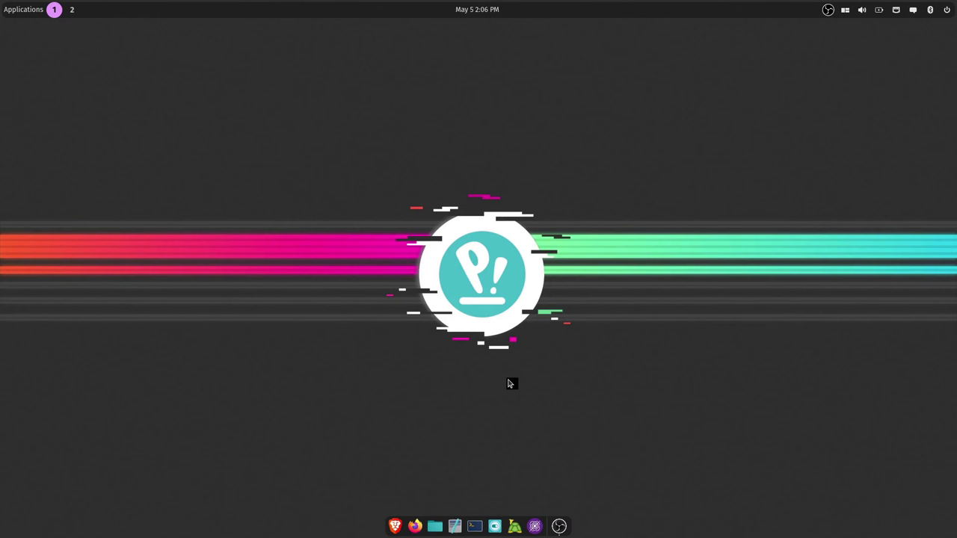
# - Toggle automatic window tiling off and back on, and close the tiling options
pyautogui.click(845, 12)
pyautogui.click(914, 37)
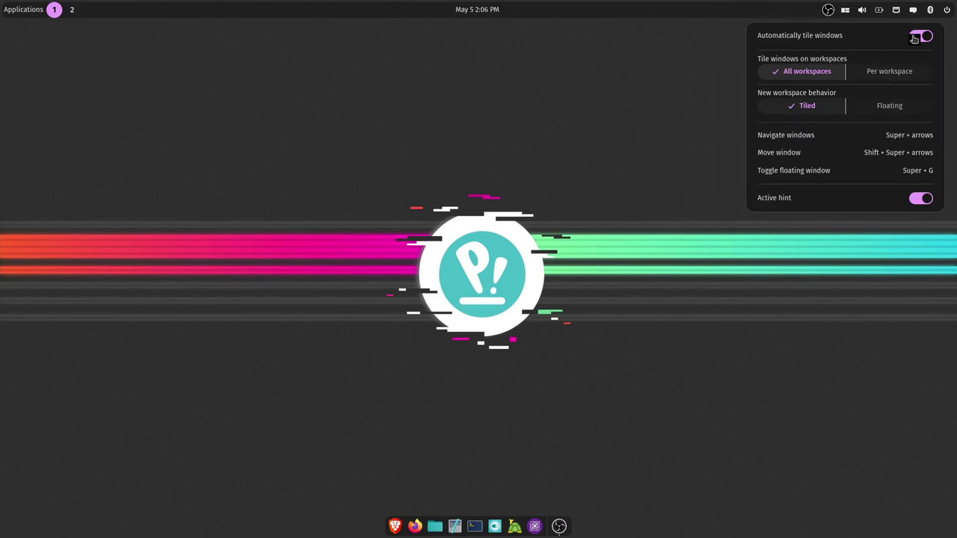
pyautogui.click(914, 38)
pyautogui.click(914, 37)
pyautogui.click(914, 37)
pyautogui.press('Escape')
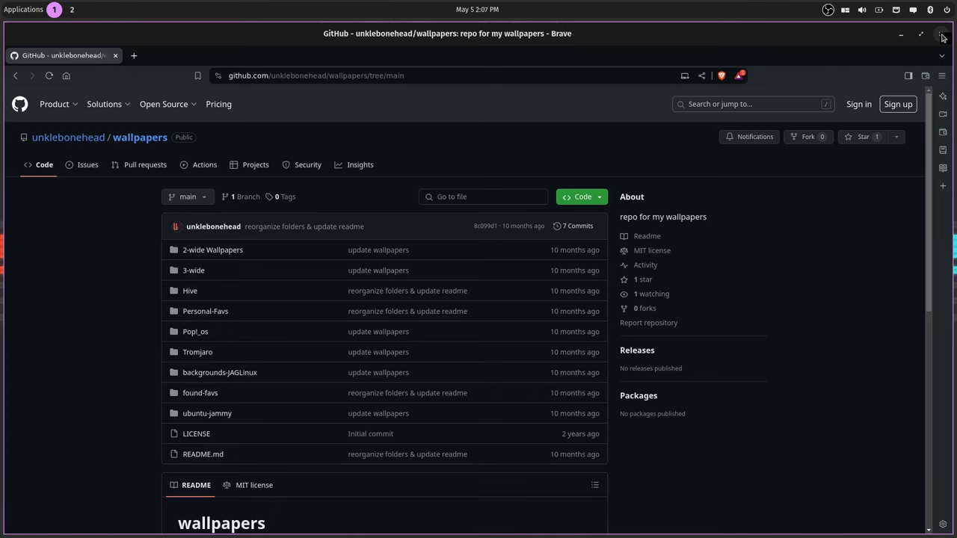
# - Close the Brave window and open the Dock page under Desktop and Panel in COSMIC Settings
pyautogui.click(942, 37)
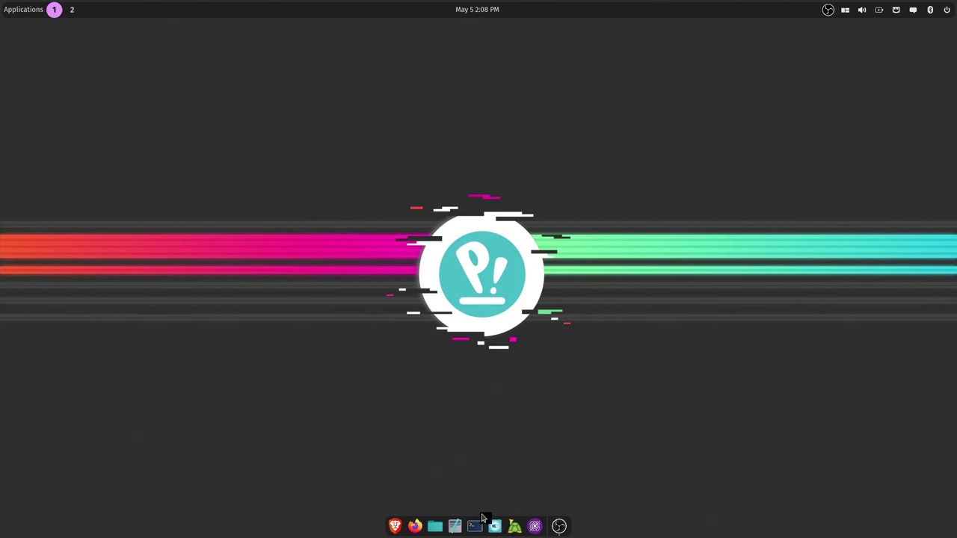
pyautogui.click(494, 526)
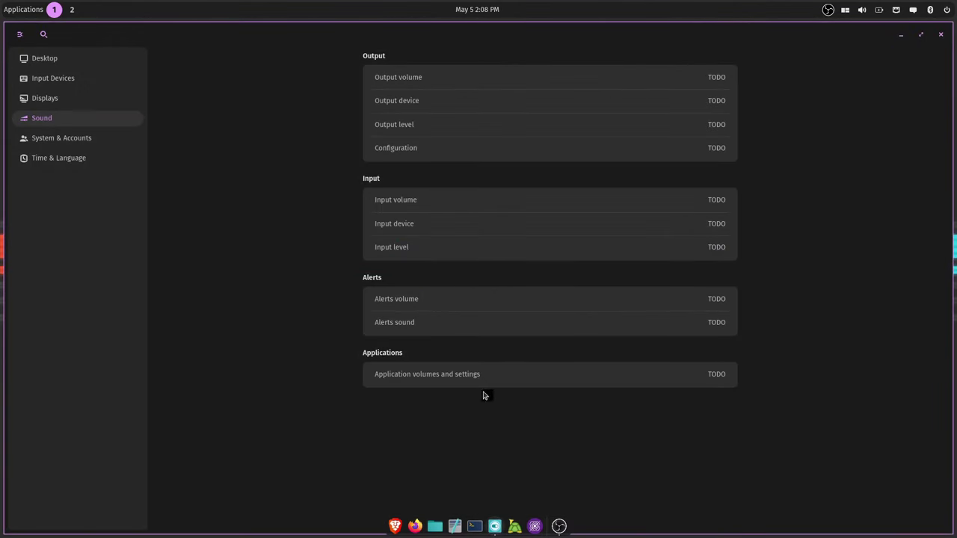
pyautogui.click(56, 60)
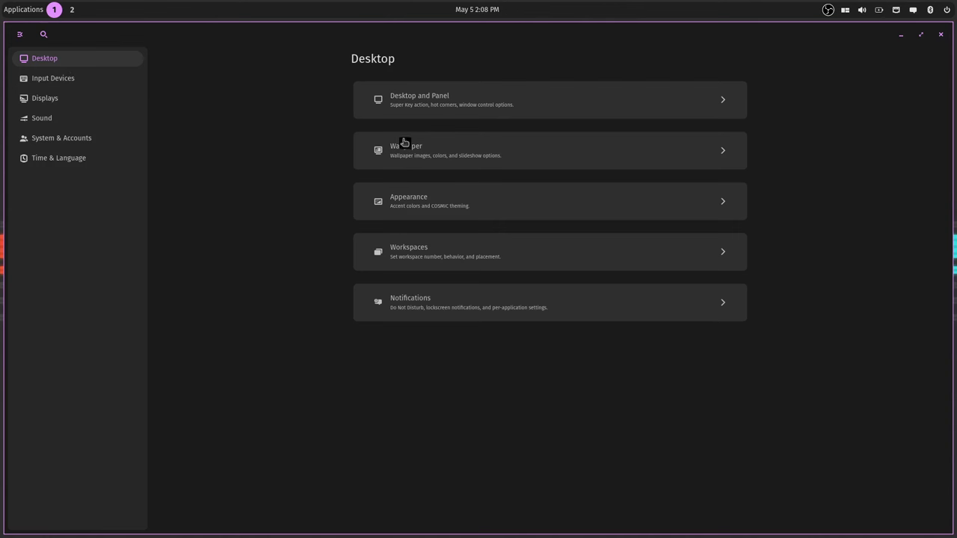
pyautogui.click(411, 106)
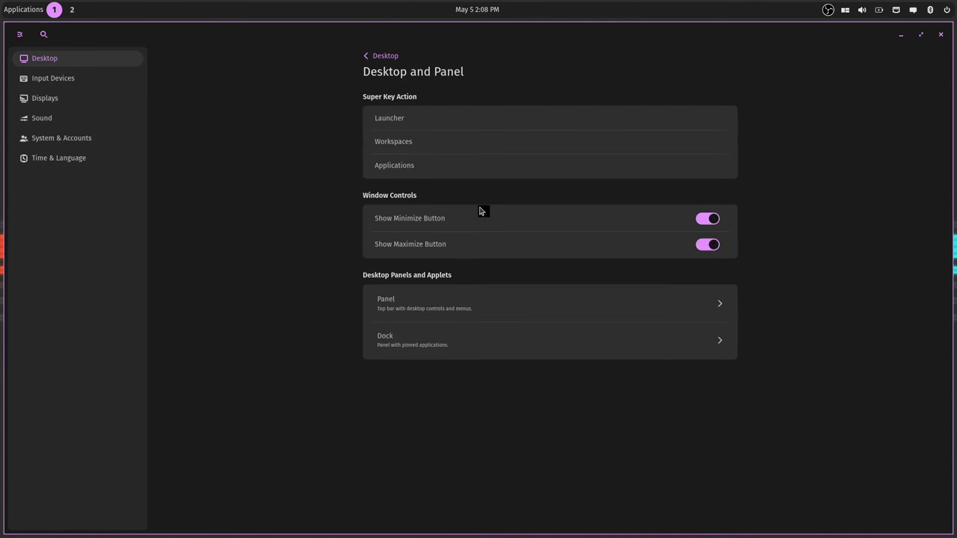
pyautogui.click(443, 336)
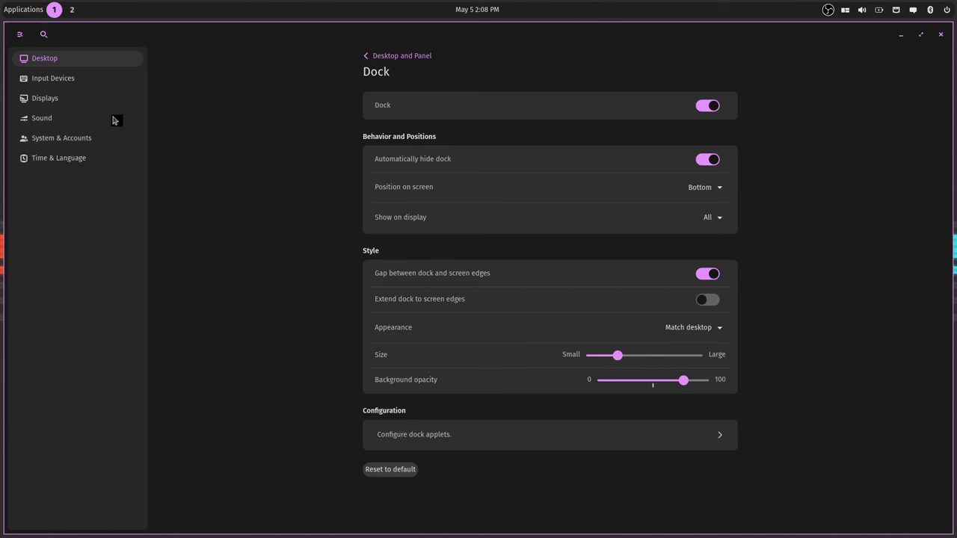
# - Return to Desktop and Panel, open the Panel settings, and view the available screen positions for the panel
pyautogui.click(374, 58)
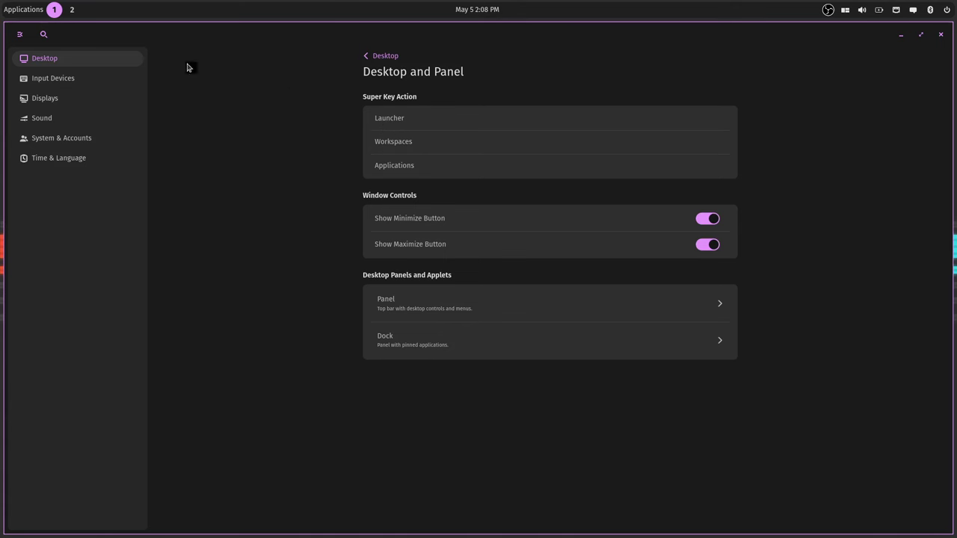
pyautogui.click(369, 57)
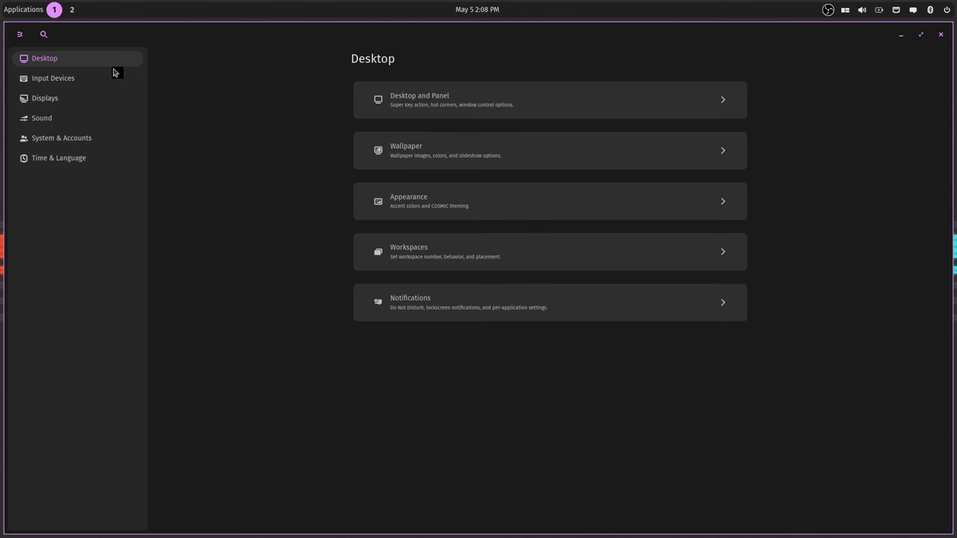
pyautogui.click(428, 110)
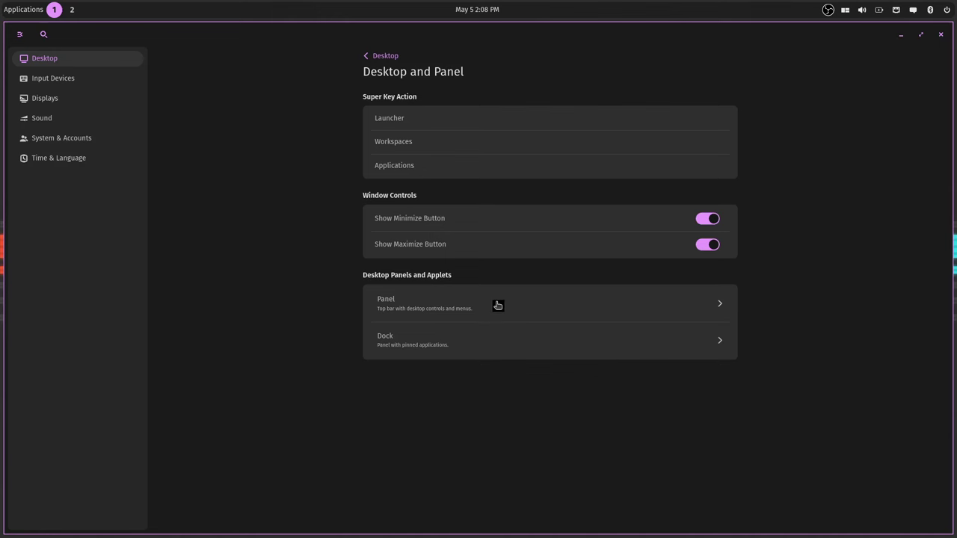
pyautogui.click(447, 310)
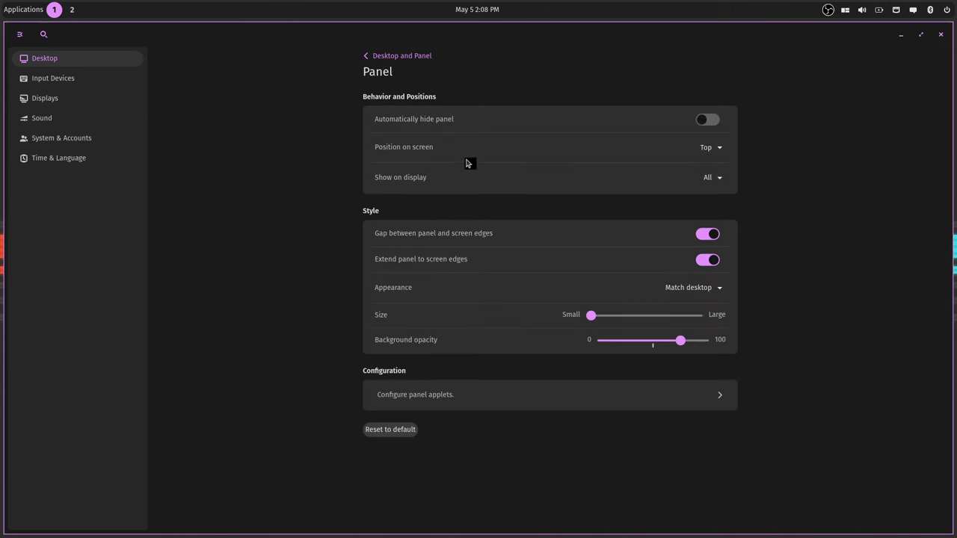
pyautogui.click(716, 154)
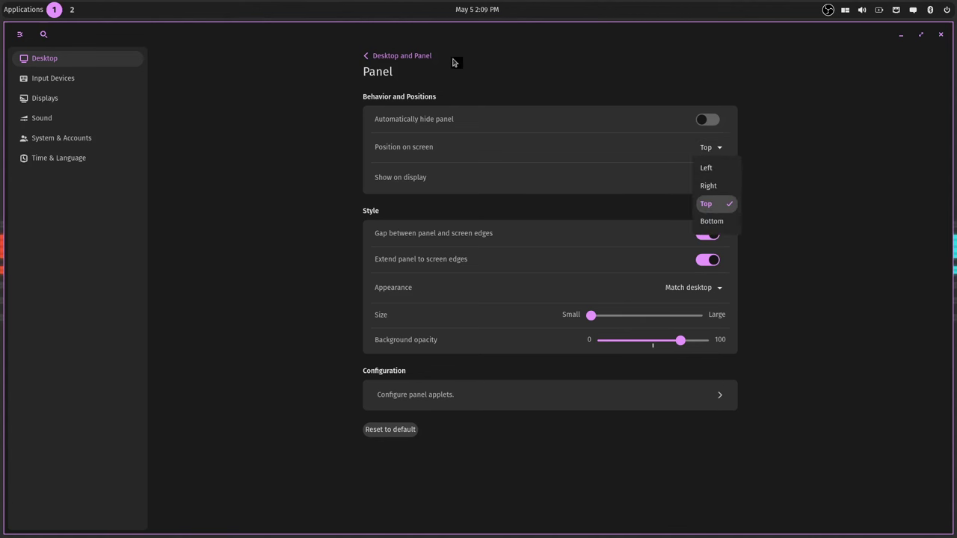
pyautogui.click(499, 207)
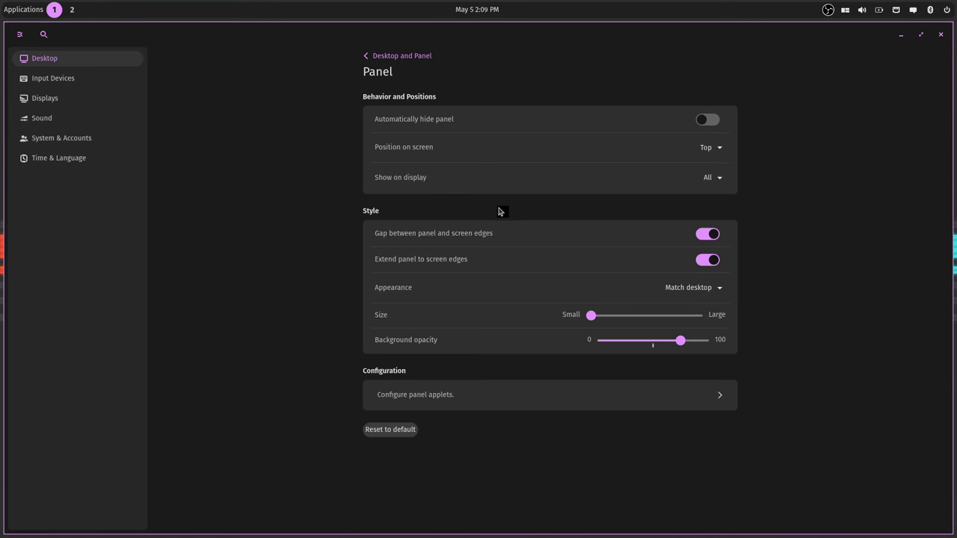
# - Try the Light appearance for the panel and restore it to Match desktop
pyautogui.click(708, 235)
pyautogui.click(691, 291)
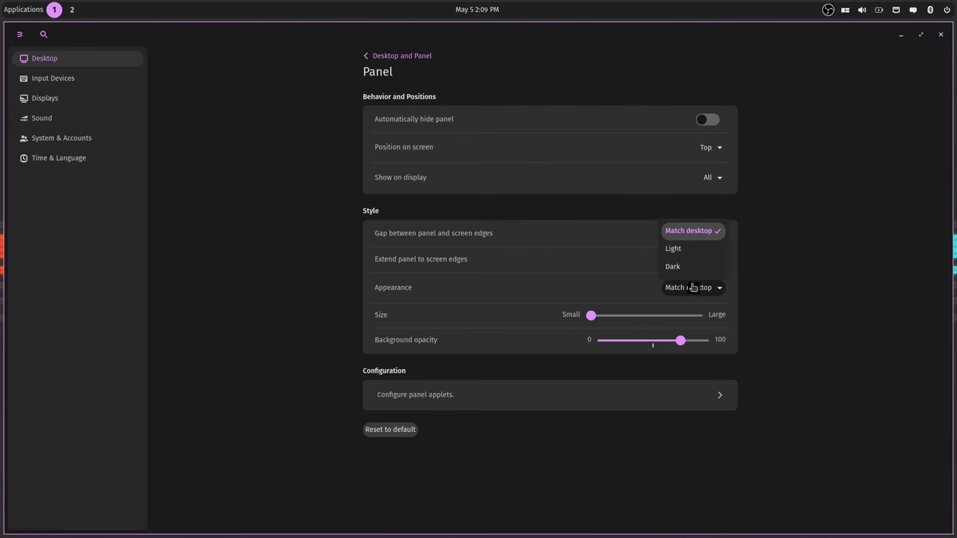
pyautogui.click(686, 251)
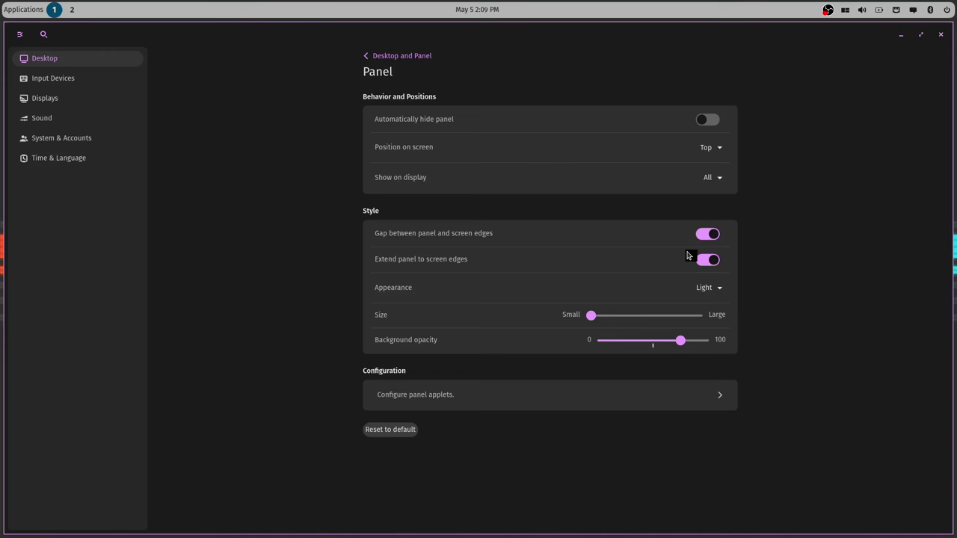
pyautogui.click(710, 291)
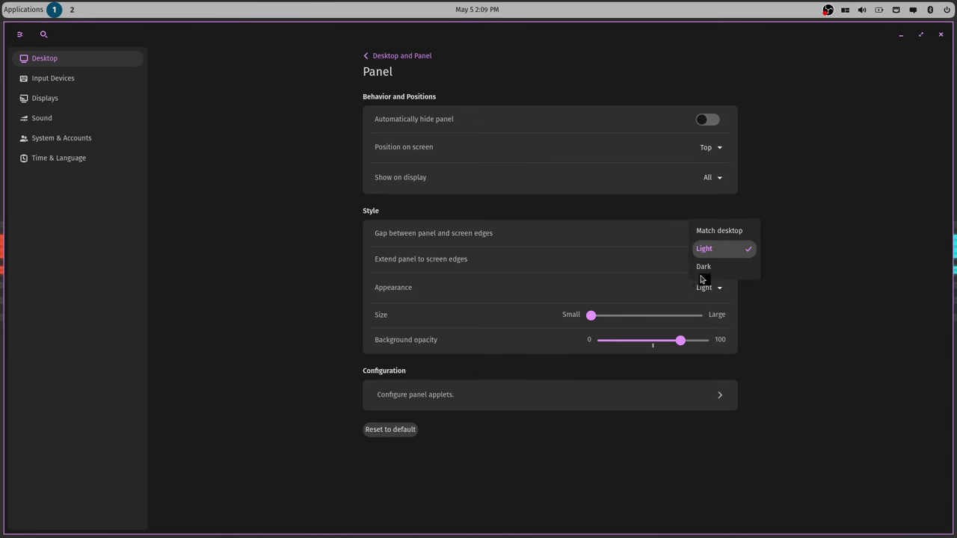
pyautogui.click(705, 233)
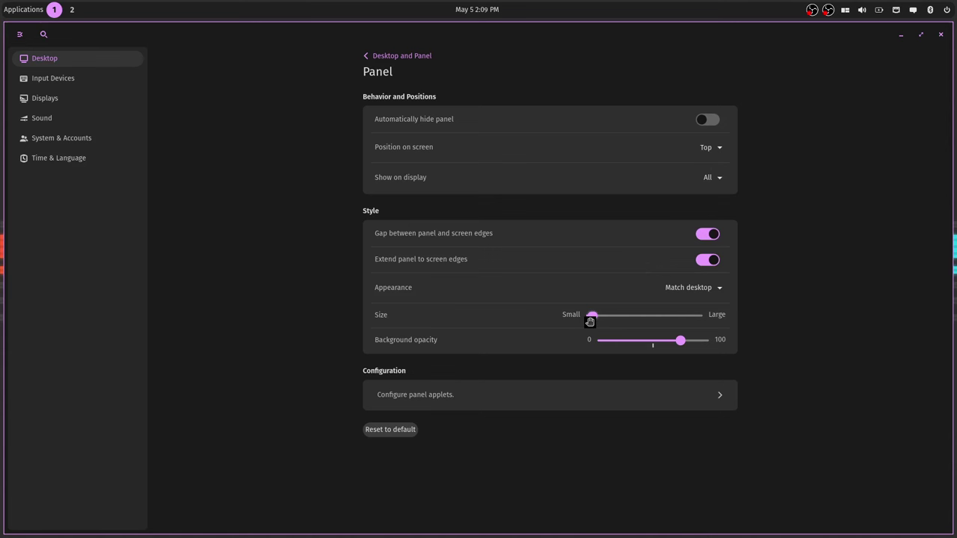
# - Enlarge the panel to nearly its largest size and return it to the smallest size
pyautogui.moveTo(591, 319); pyautogui.dragTo(696, 316)
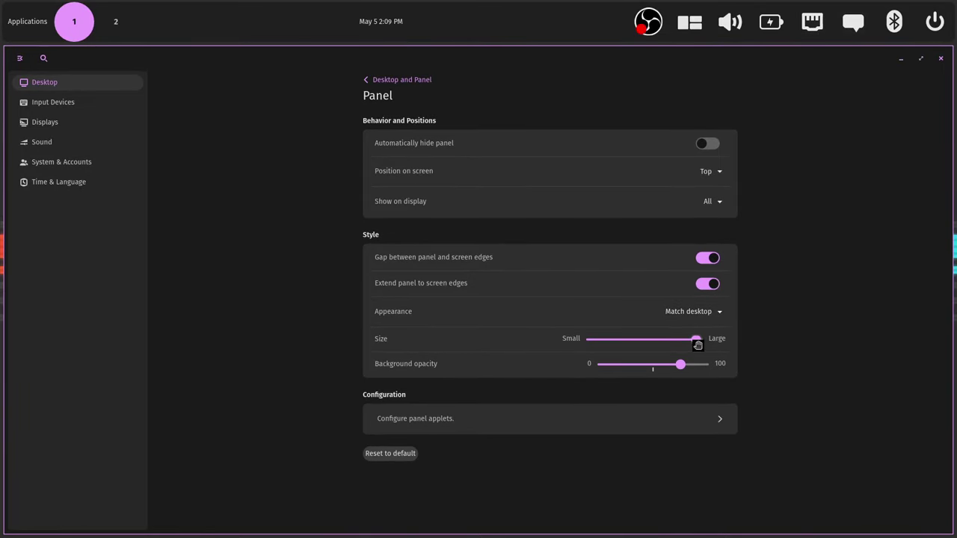
pyautogui.moveTo(697, 344); pyautogui.dragTo(555, 331)
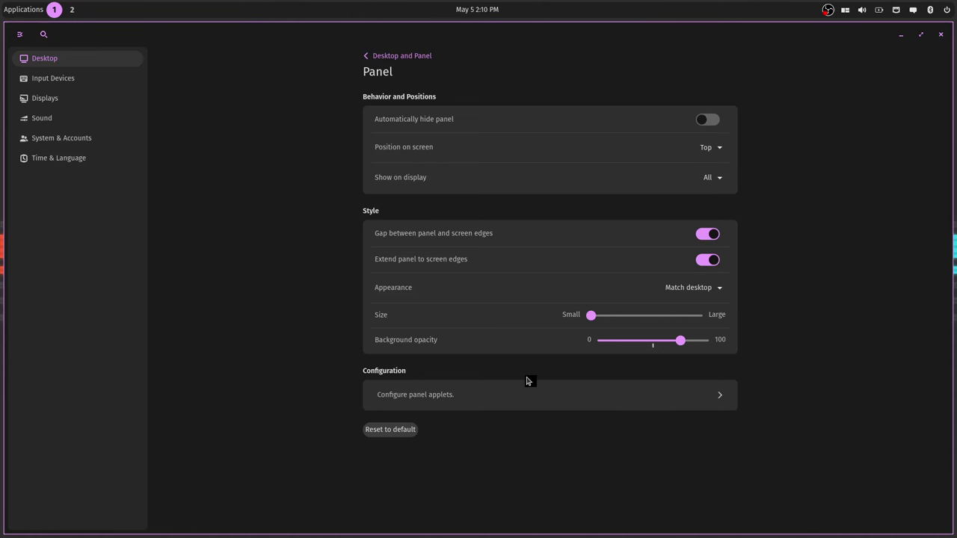
# - Remove the Cosmic Applet Battery from the panel's End Segment
pyautogui.click(721, 403)
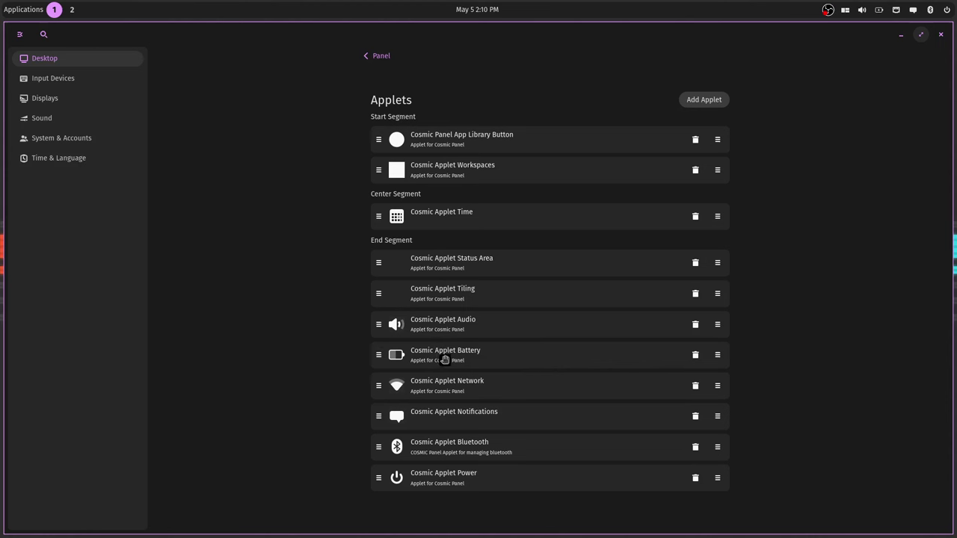
pyautogui.click(692, 359)
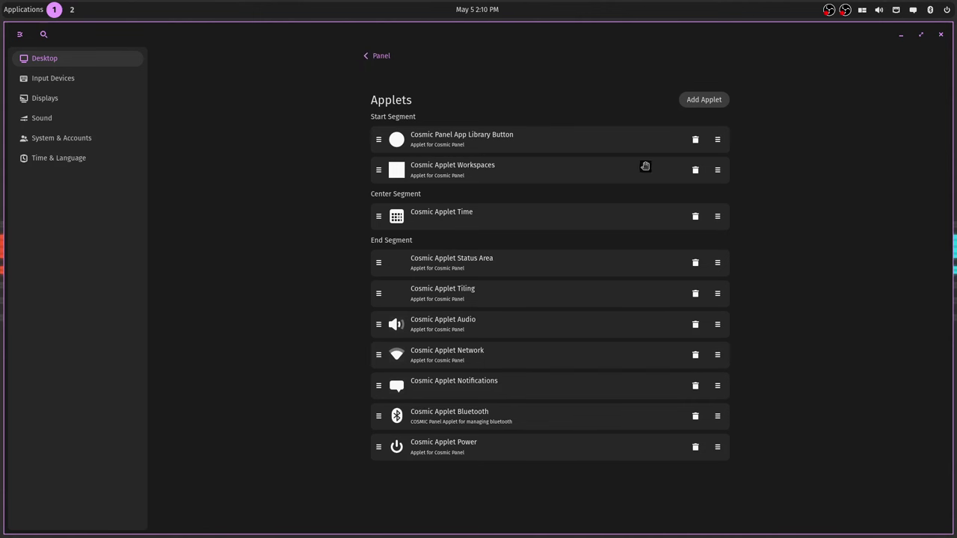
# - Leave the panel's applet configuration and open the Dock settings page
pyautogui.click(379, 57)
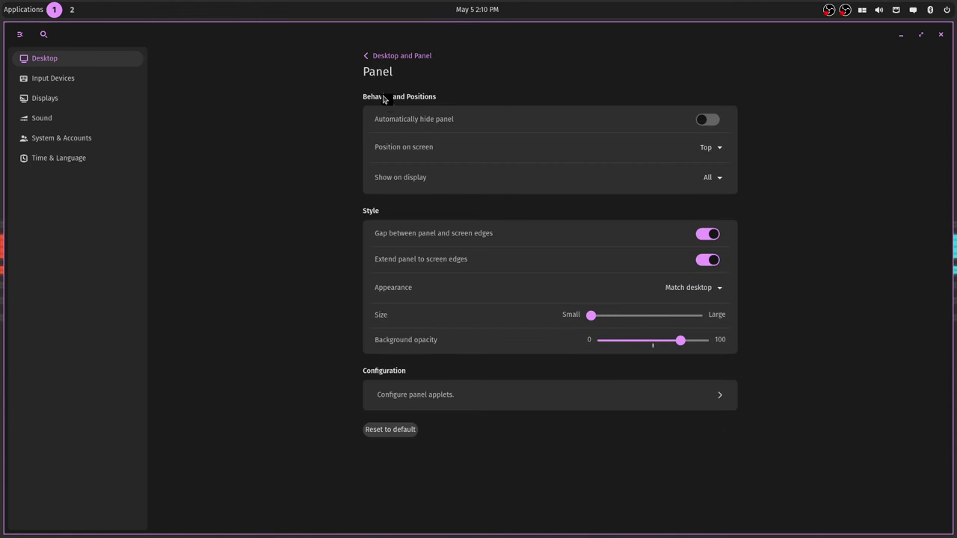
pyautogui.click(377, 57)
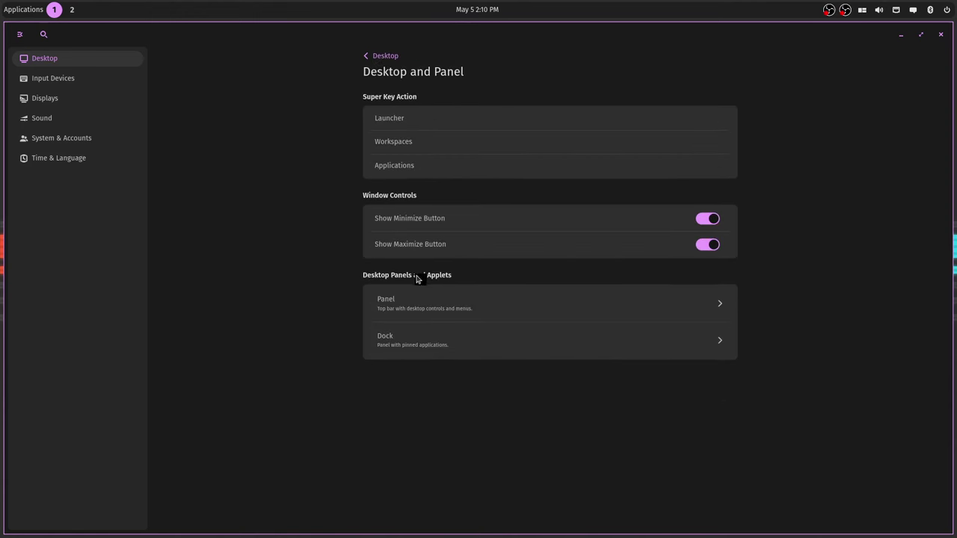
pyautogui.click(407, 346)
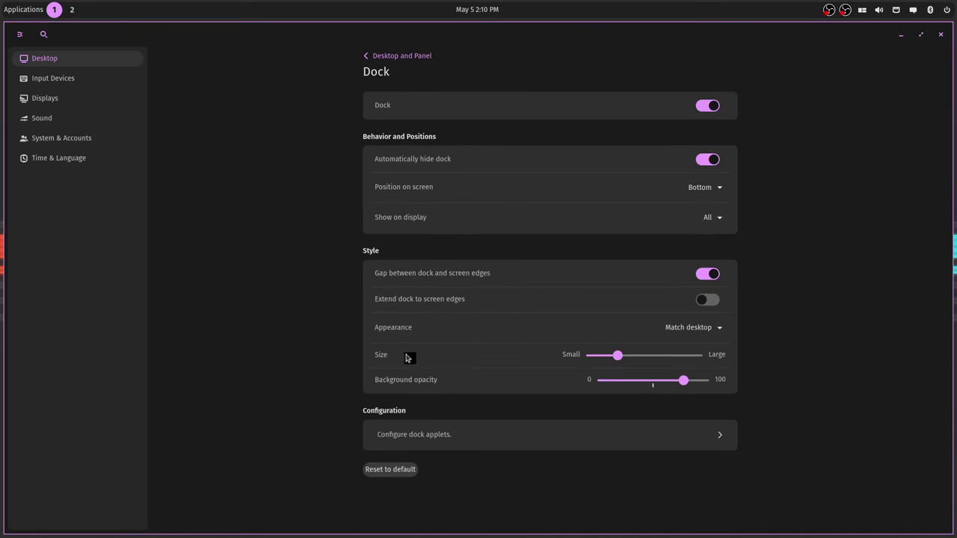
# - Set the dock's screen position to Left, reveal the hidden dock there, and set the position back to Bottom
pyautogui.click(702, 195)
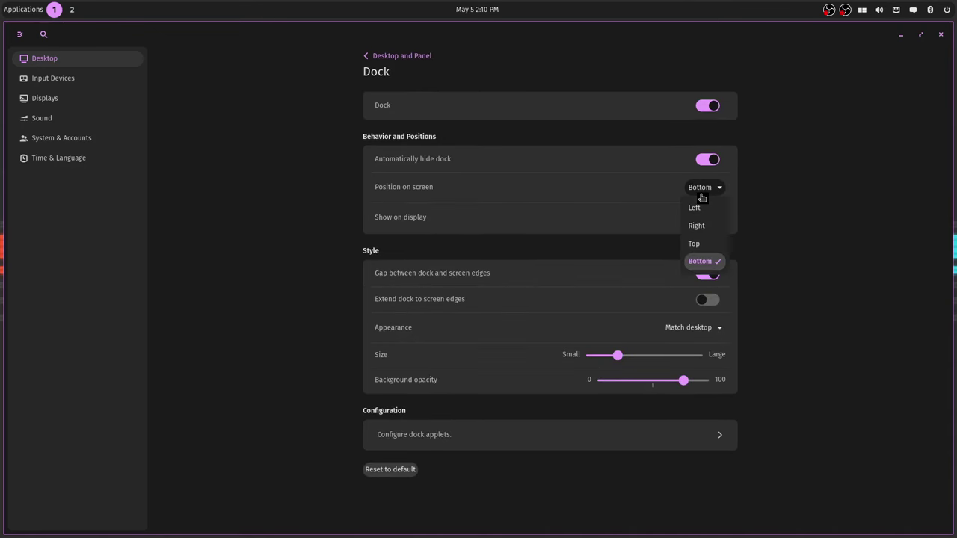
pyautogui.click(695, 209)
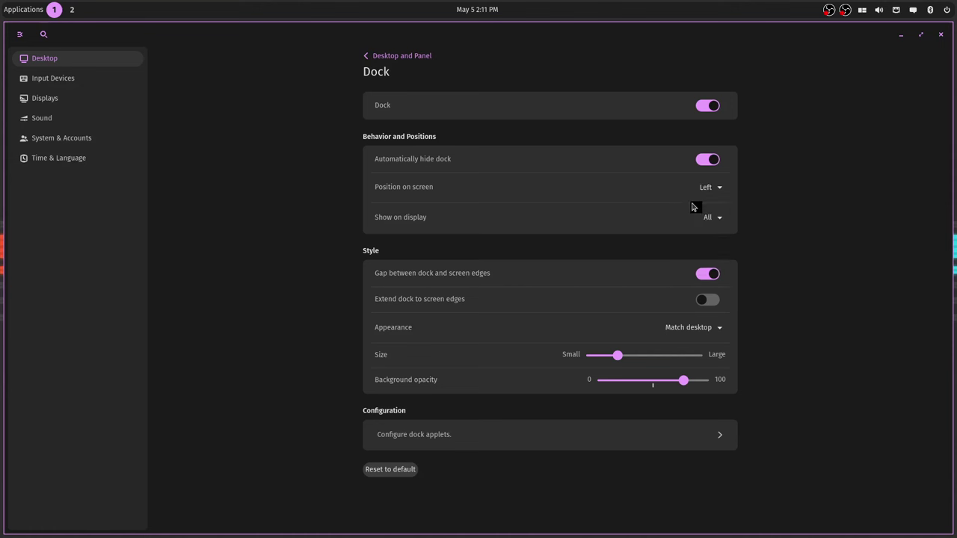
pyautogui.moveTo(6, 290)
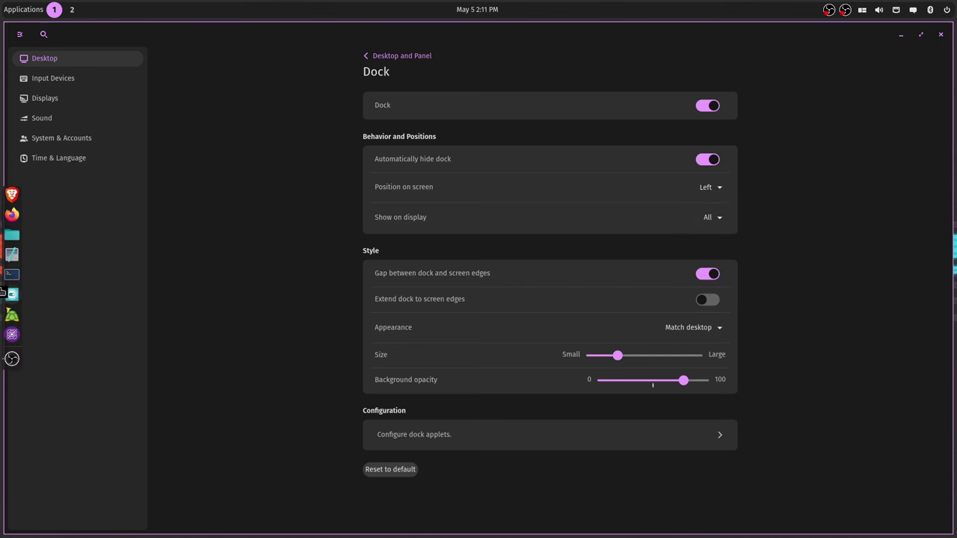
pyautogui.click(714, 188)
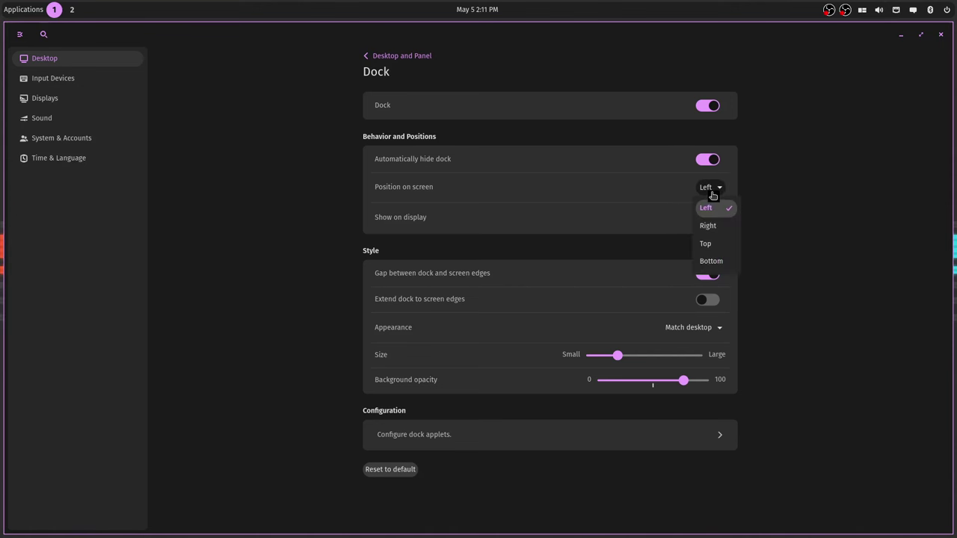
pyautogui.click(713, 263)
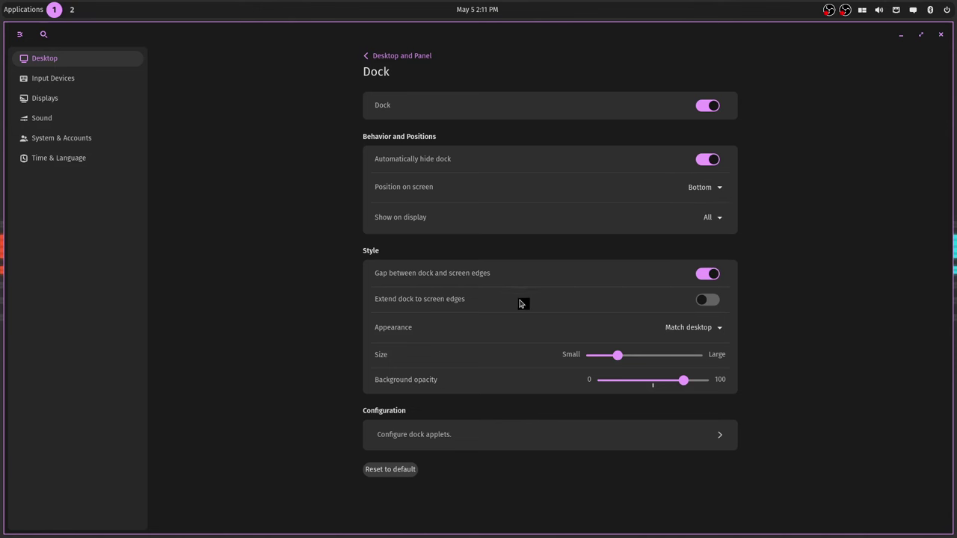
# - Try extending the dock to the screen edges, reveal it to check, and turn the extension off again
pyautogui.click(707, 299)
pyautogui.moveTo(508, 536)
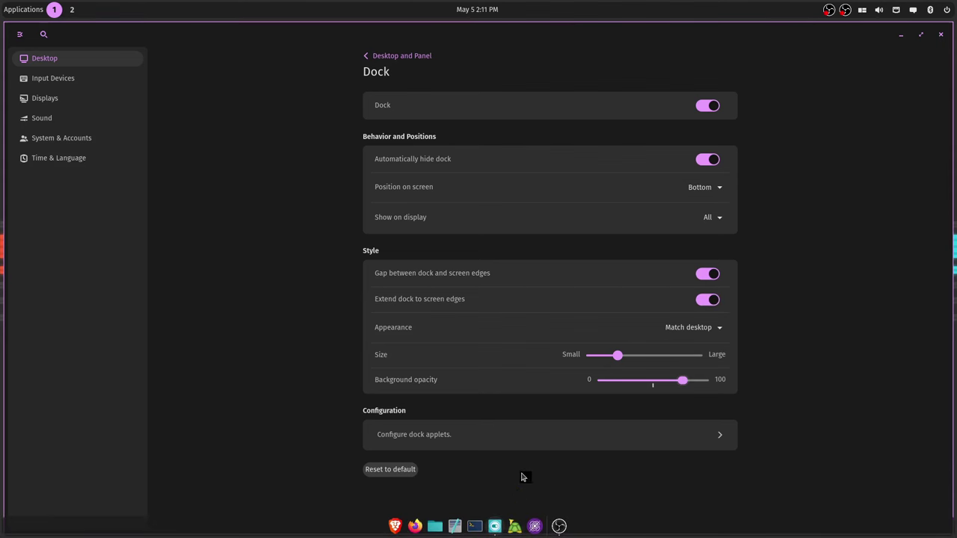
pyautogui.click(708, 299)
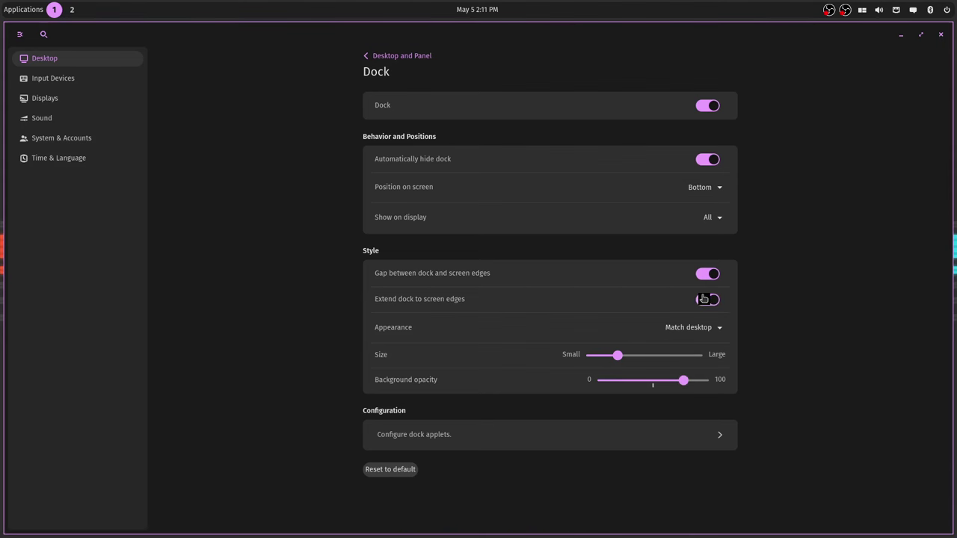
pyautogui.click(702, 301)
pyautogui.moveTo(494, 535)
# - View the dock's appearance options, open its applet configuration, and reveal the dock to compare its contents
pyautogui.click(700, 334)
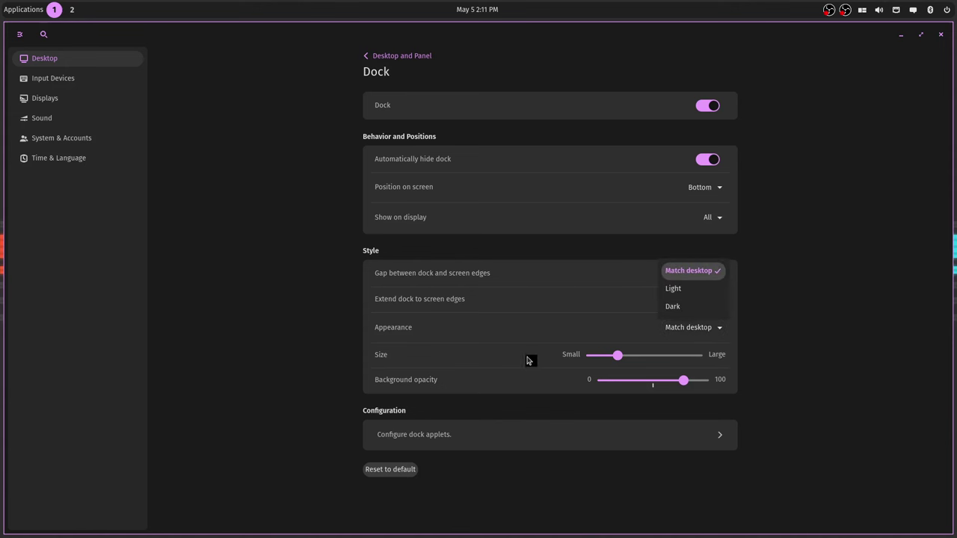
pyautogui.click(399, 326)
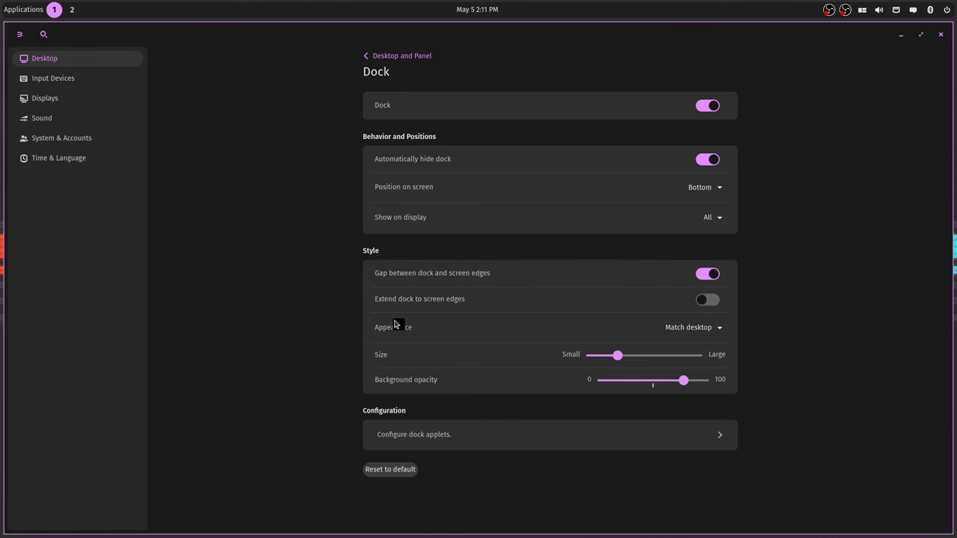
pyautogui.click(476, 435)
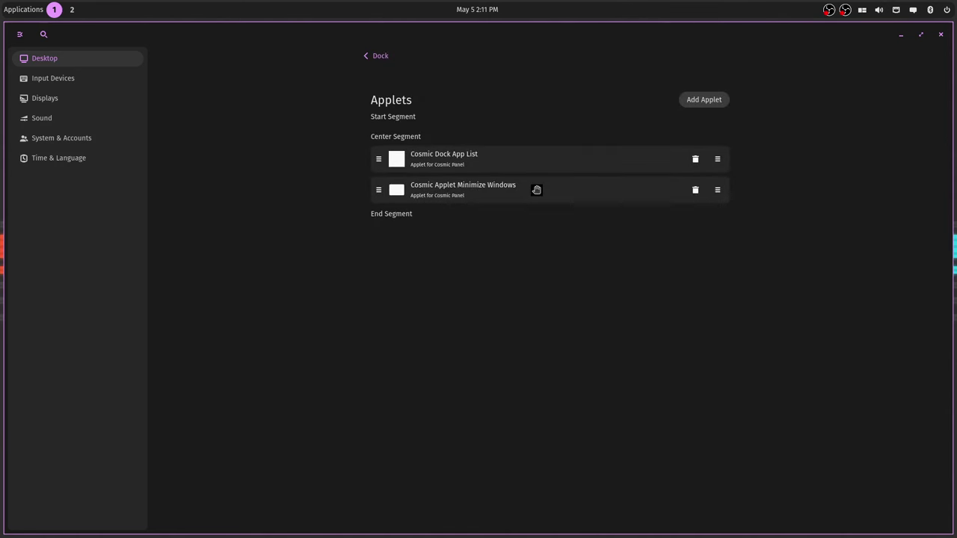
pyautogui.moveTo(481, 533)
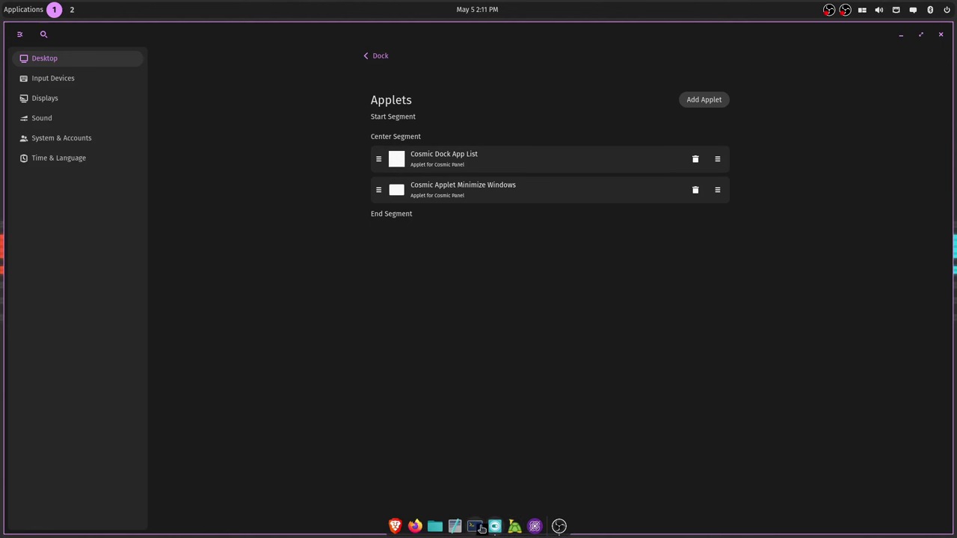
# - Leave the dock's applet configuration, return to the main Desktop settings, and open the Wallpaper page
pyautogui.click(380, 55)
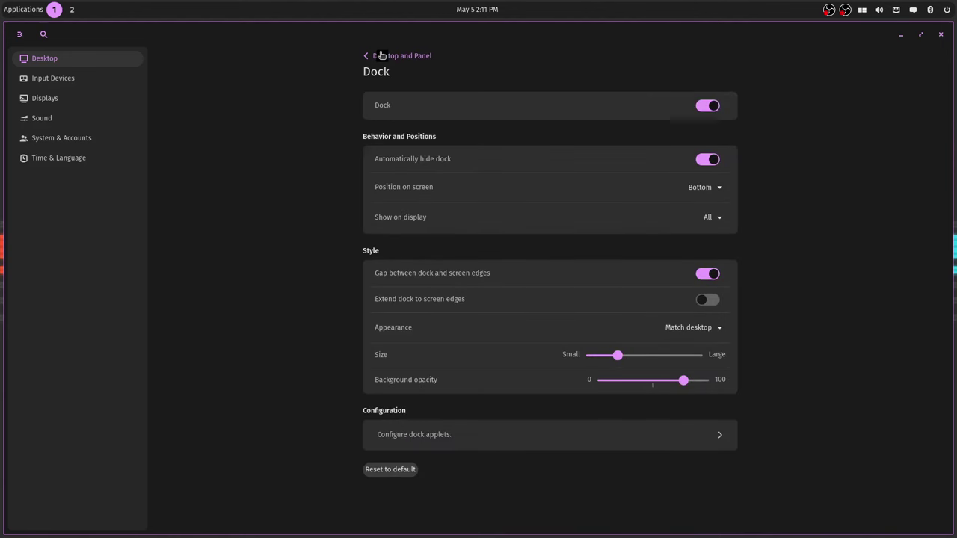
pyautogui.click(380, 56)
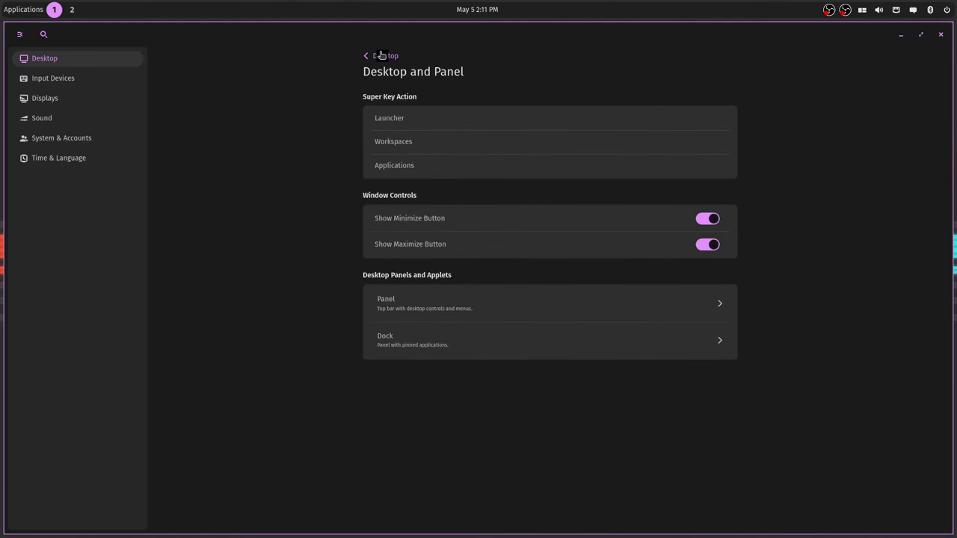
pyautogui.click(380, 55)
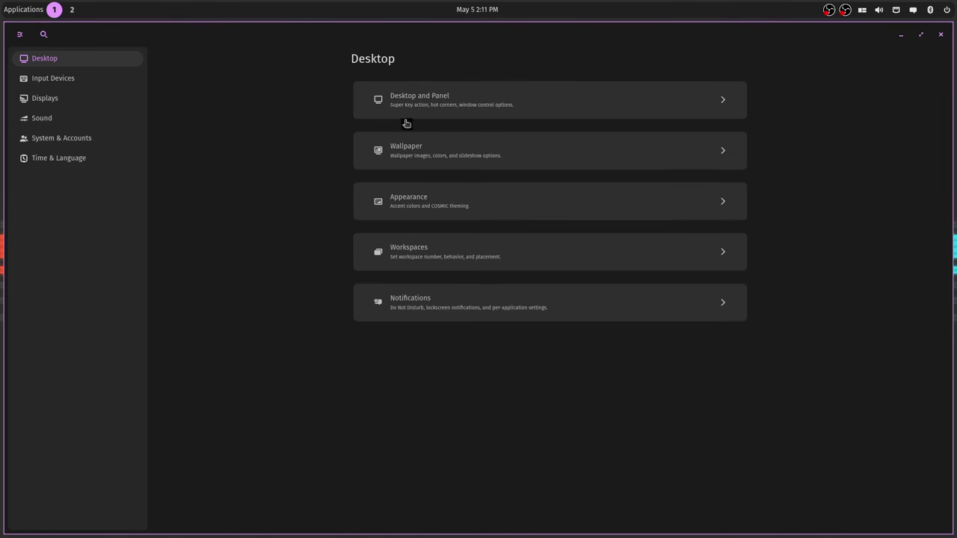
pyautogui.click(444, 157)
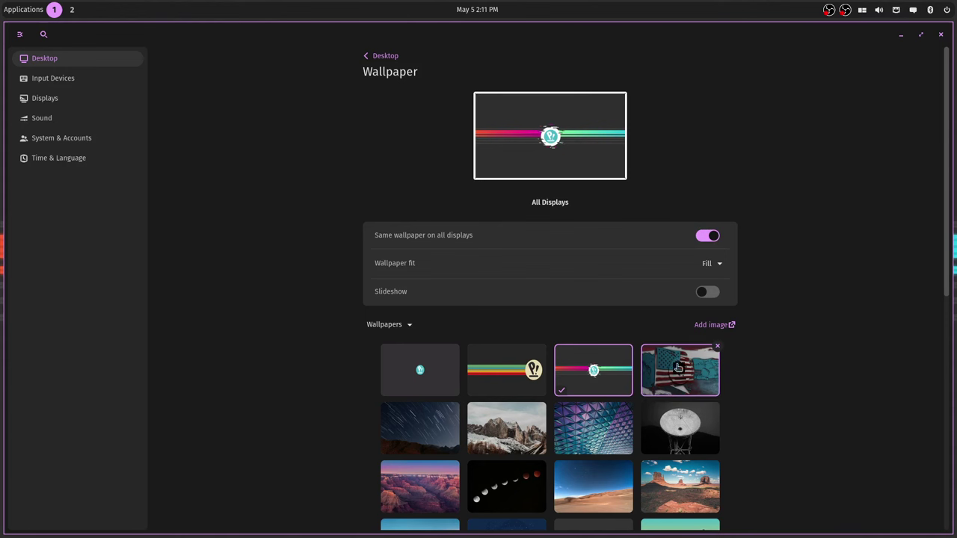
# - Browse through the whole collection of available wallpapers and return to the start of the Wallpaper page
pyautogui.scroll(-5, 677, 367)
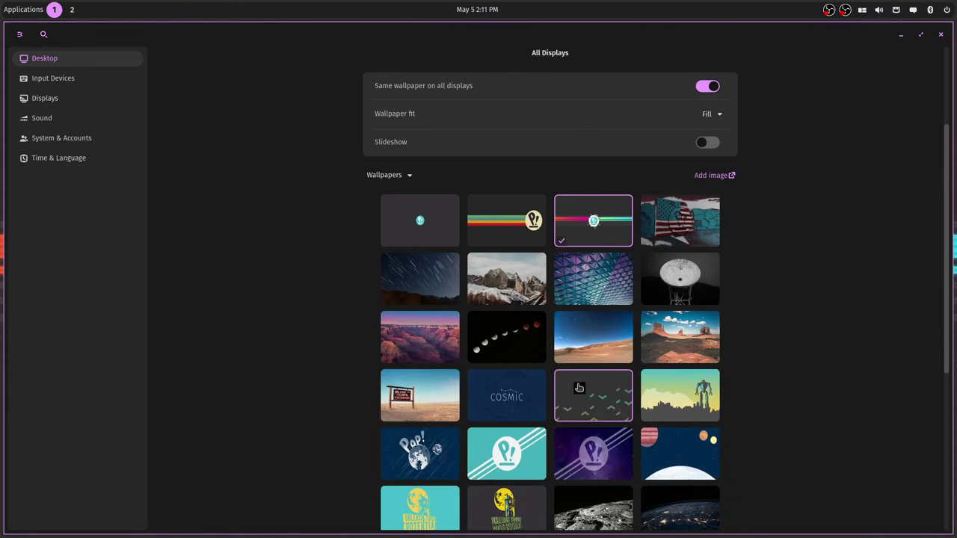
pyautogui.scroll(-4, 696, 396)
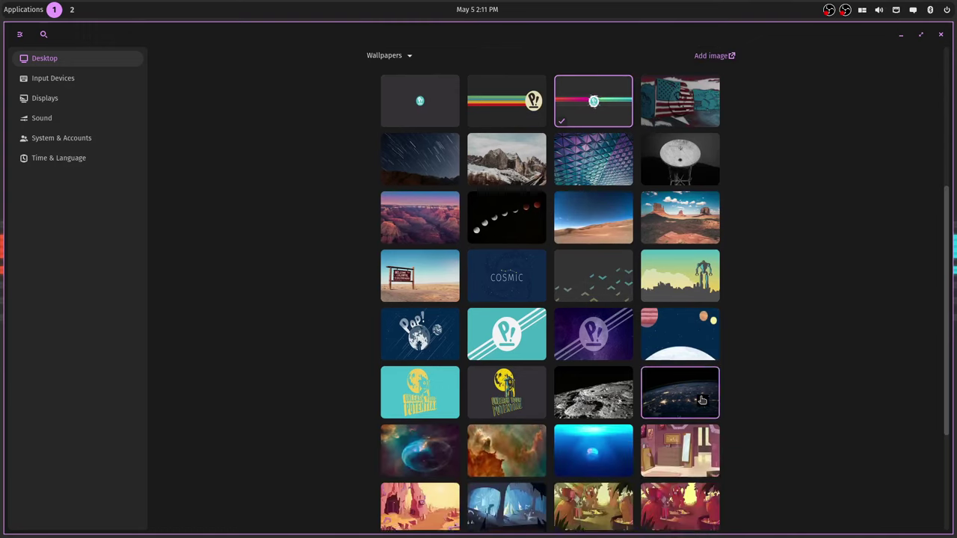
pyautogui.scroll(-6, 695, 398)
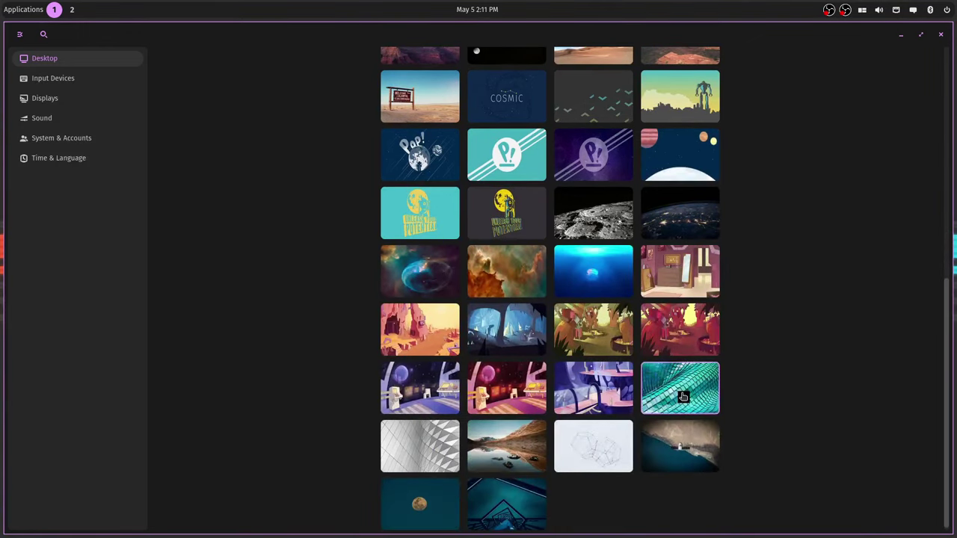
pyautogui.scroll(11, 683, 397)
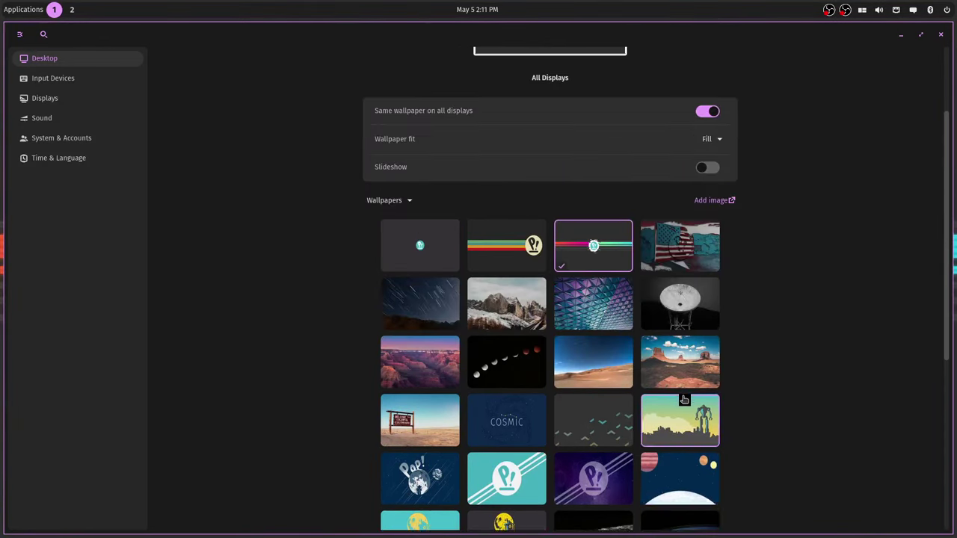
pyautogui.scroll(4, 683, 400)
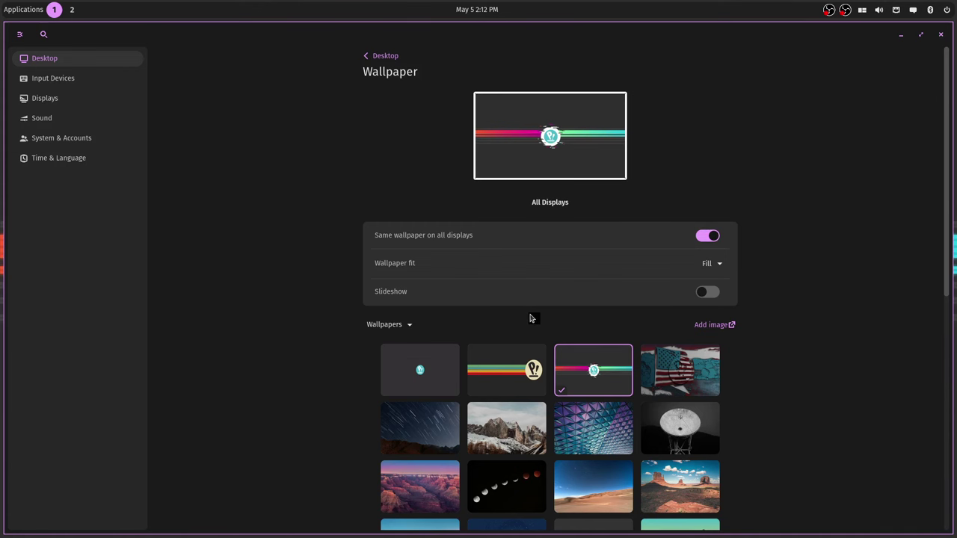
pyautogui.scroll(-2, 533, 319)
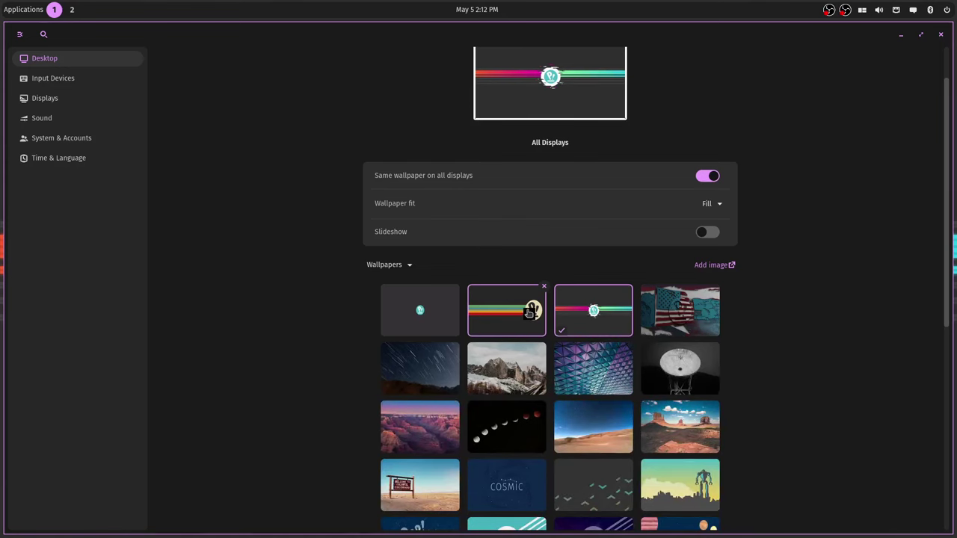
pyautogui.scroll(2, 532, 314)
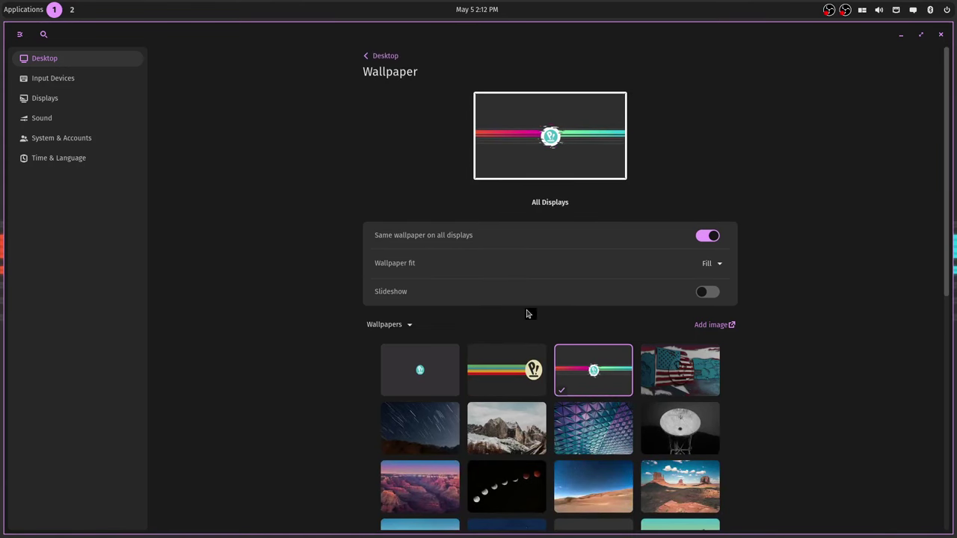
# - Go back to the Desktop settings and open the Appearance page
pyautogui.click(386, 57)
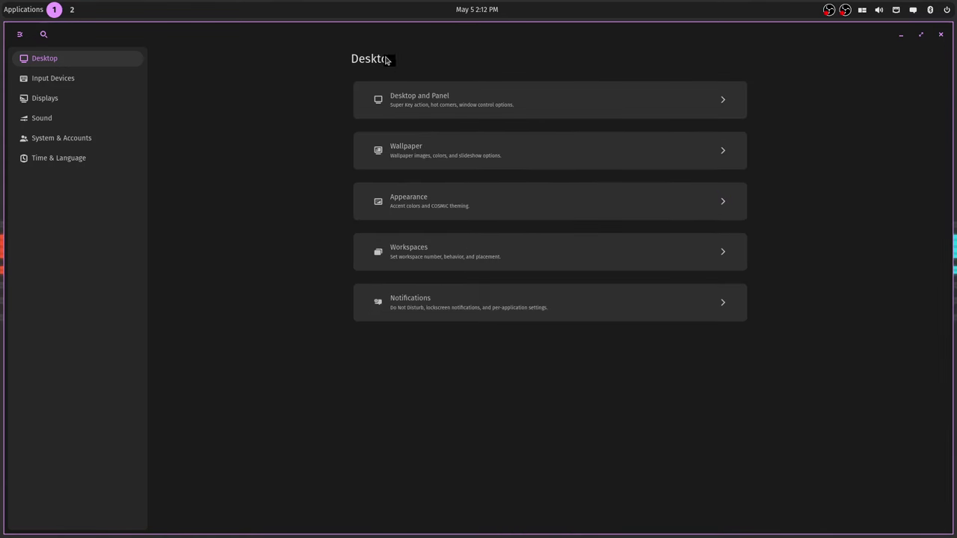
pyautogui.click(433, 207)
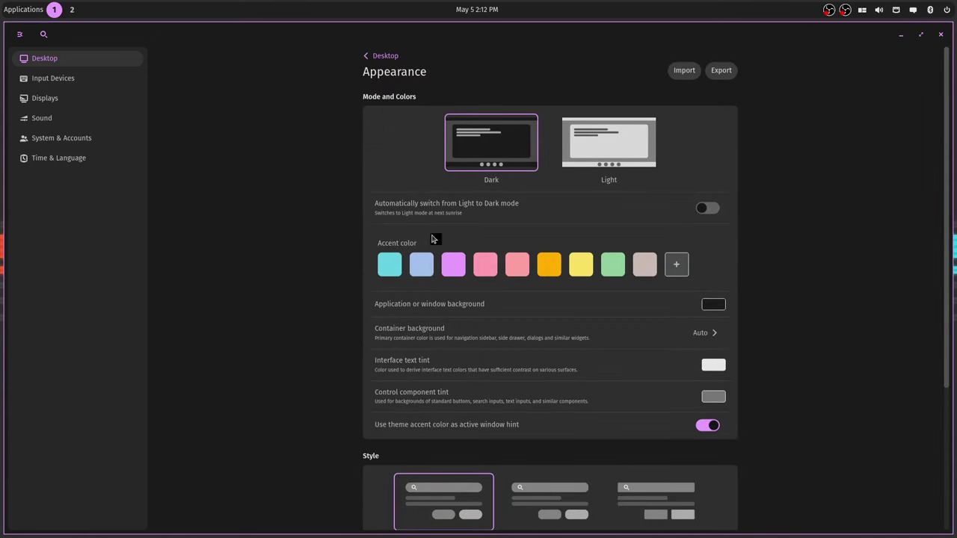
# - Try the cyan, purple, yellow, green and taupe accent colors, and look at the custom accent color picker
pyautogui.click(387, 265)
pyautogui.click(458, 272)
pyautogui.click(582, 271)
pyautogui.click(607, 271)
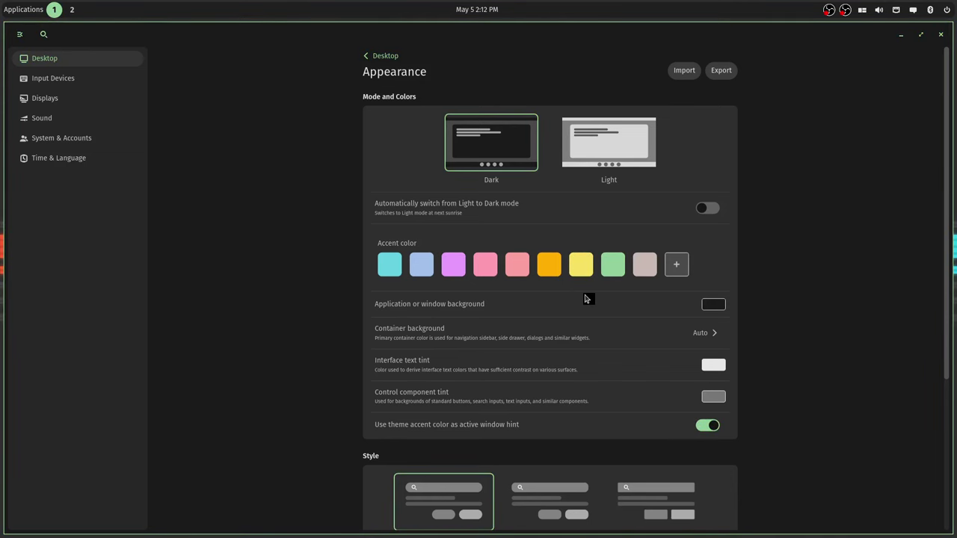
pyautogui.click(641, 274)
pyautogui.click(683, 274)
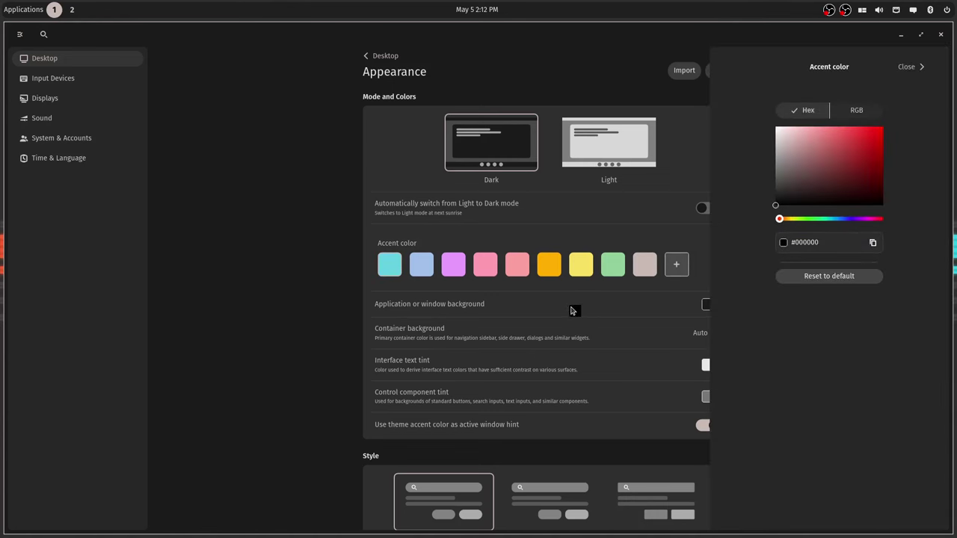
pyautogui.click(906, 66)
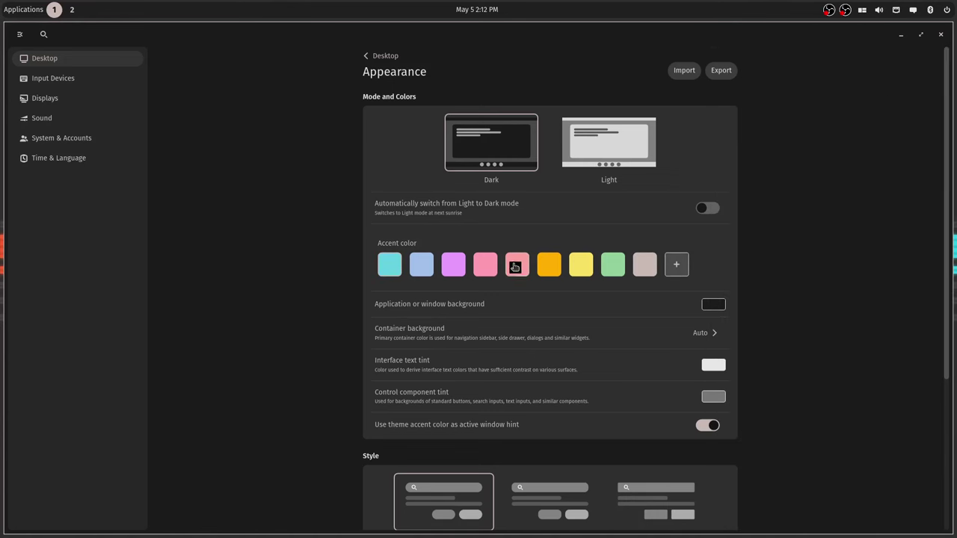
# - Review the interface style and window management options, and set the accent color to purple
pyautogui.scroll(-2, 521, 309)
pyautogui.scroll(1, 521, 309)
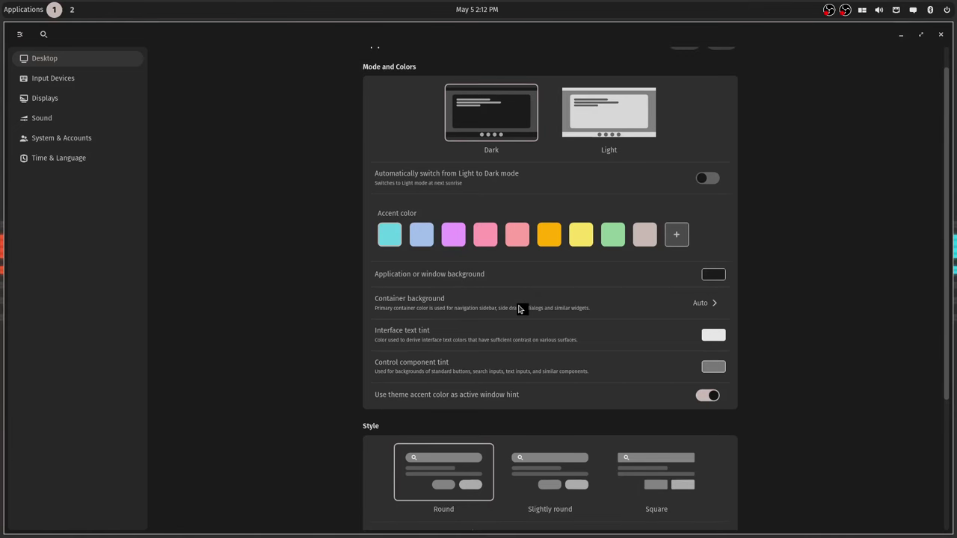
pyautogui.scroll(-6, 521, 310)
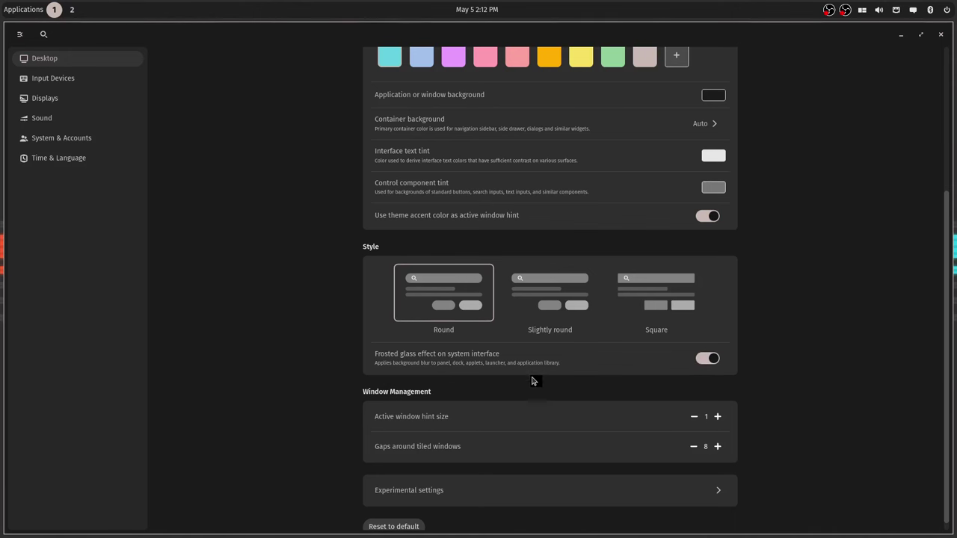
pyautogui.scroll(-1, 535, 375)
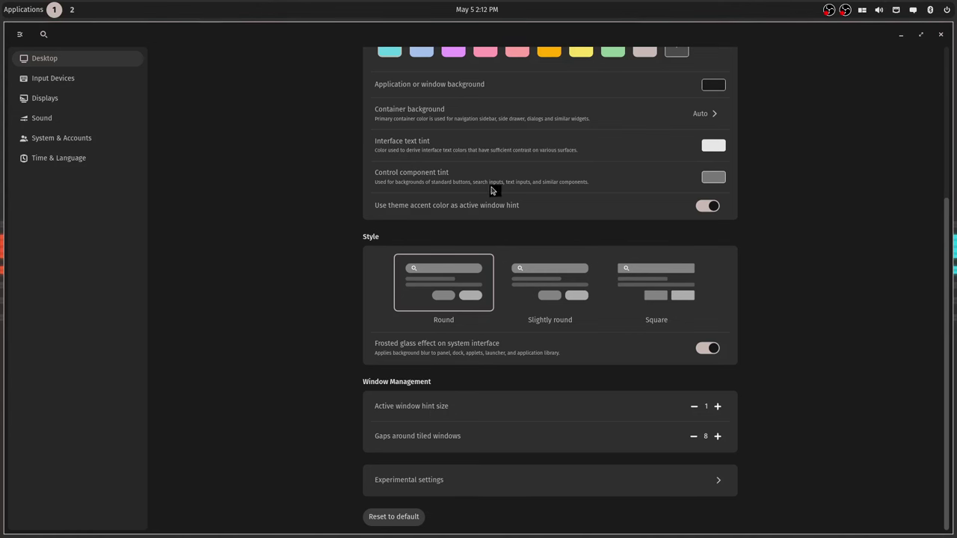
pyautogui.click(452, 54)
# - Increase the active window hint size to 17 to preview a thick border around the window
pyautogui.click(717, 407)
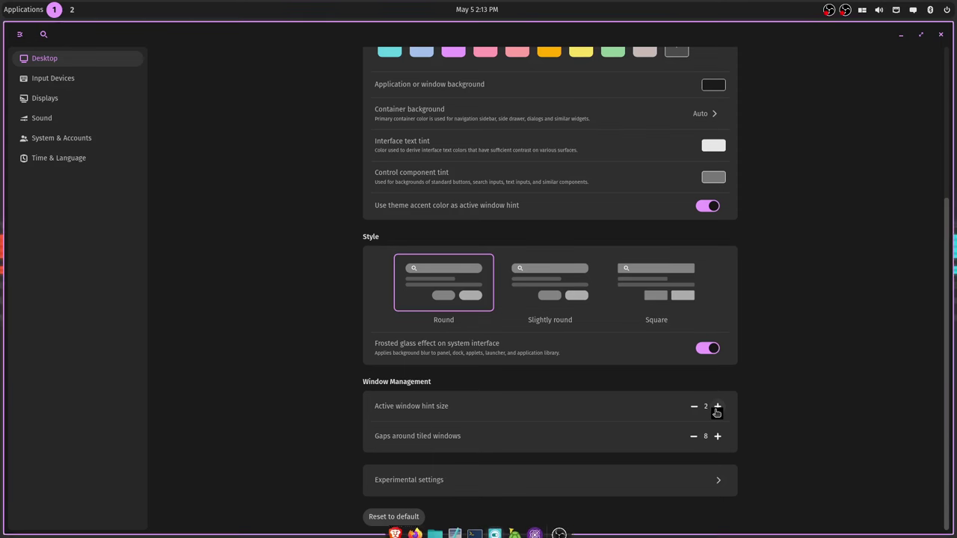
pyautogui.click(717, 407)
pyautogui.click(717, 408)
pyautogui.click(717, 408)
pyautogui.click(717, 407)
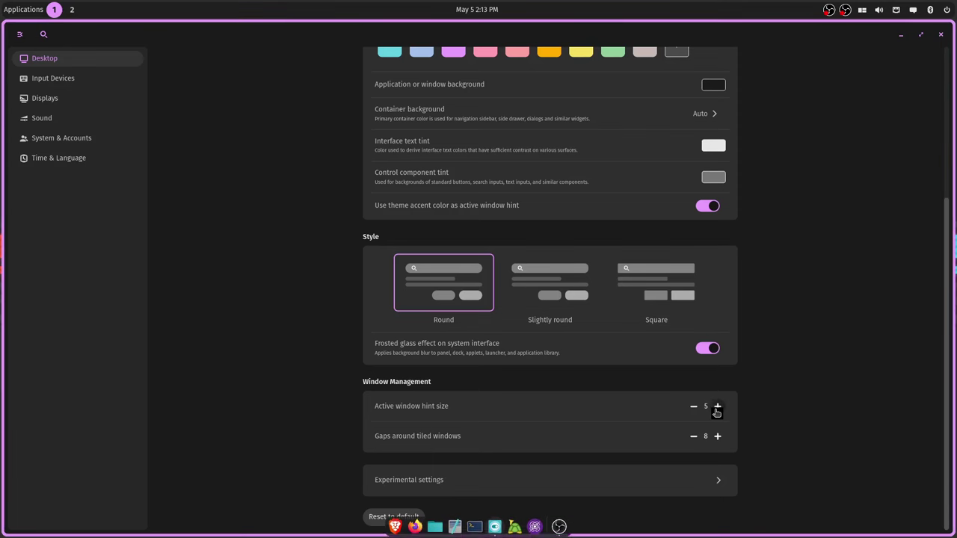
pyautogui.click(717, 408)
pyautogui.click(716, 408)
pyautogui.click(717, 408)
pyautogui.click(716, 407)
pyautogui.click(717, 407)
pyautogui.click(717, 407)
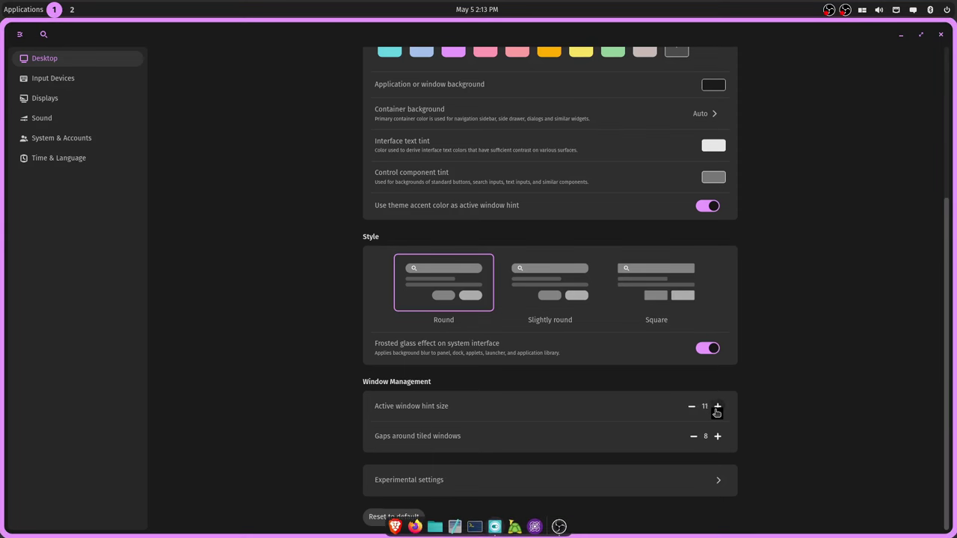
pyautogui.click(717, 407)
pyautogui.click(717, 407)
pyautogui.click(716, 407)
pyautogui.click(717, 407)
pyautogui.click(717, 407)
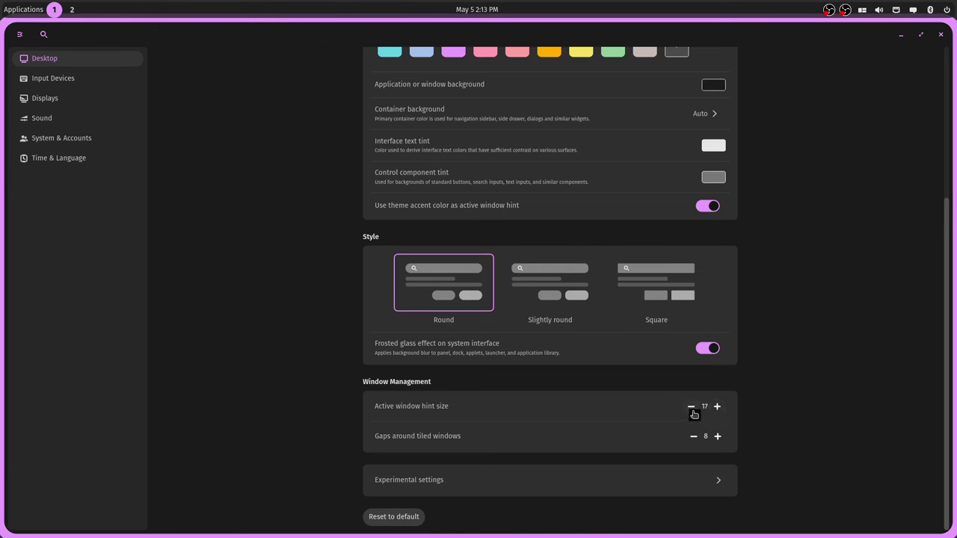
# - Reduce the active window hint size back to 1
pyautogui.click(693, 408)
pyautogui.click(692, 408)
pyautogui.click(692, 409)
pyautogui.click(693, 408)
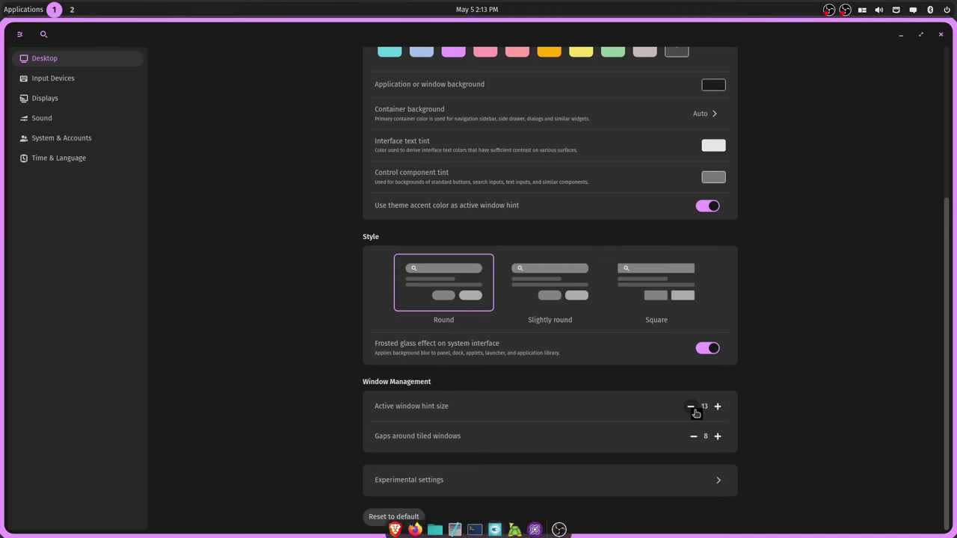
pyautogui.click(693, 408)
pyautogui.click(693, 409)
pyautogui.click(694, 408)
pyautogui.click(694, 408)
pyautogui.click(694, 409)
pyautogui.click(694, 409)
pyautogui.click(694, 409)
pyautogui.click(694, 409)
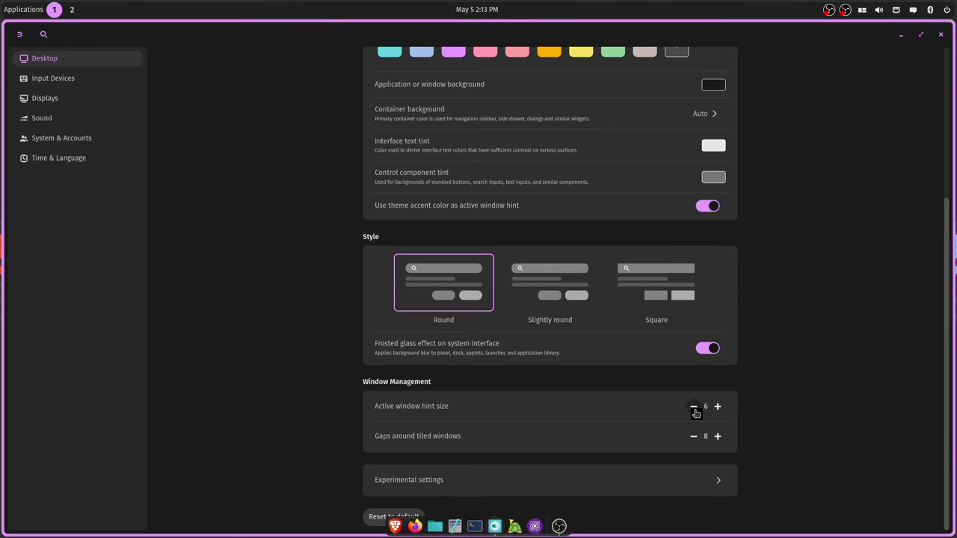
pyautogui.click(694, 409)
pyautogui.click(694, 409)
pyautogui.click(694, 408)
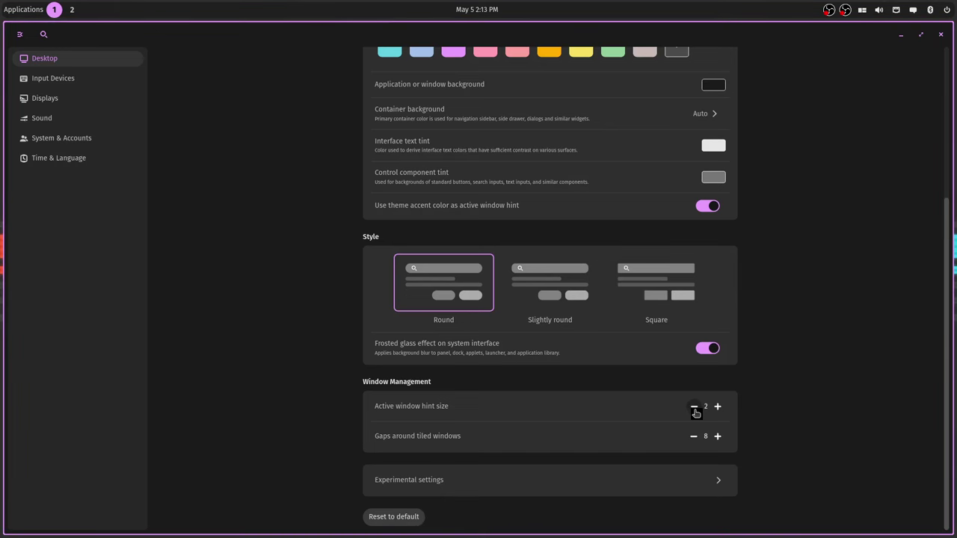
pyautogui.click(694, 409)
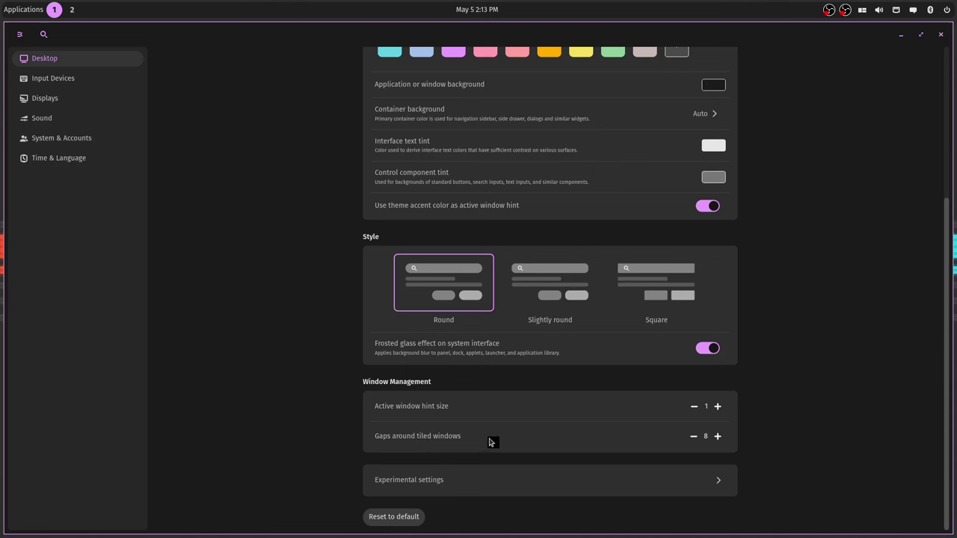
# - Open a terminal tiled beside the Settings window and increase the gaps around tiled windows to 18
pyautogui.press('super+t')
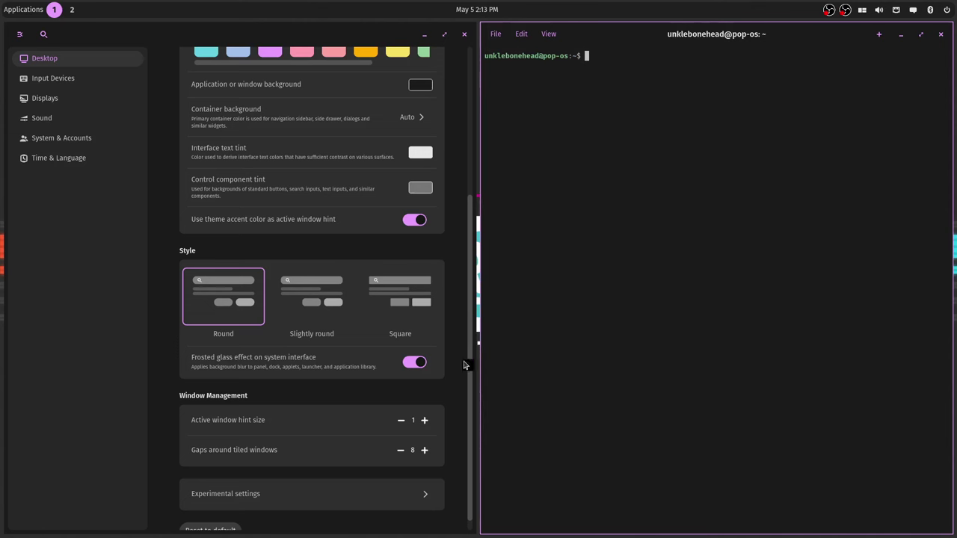
pyautogui.click(423, 451)
pyautogui.click(424, 451)
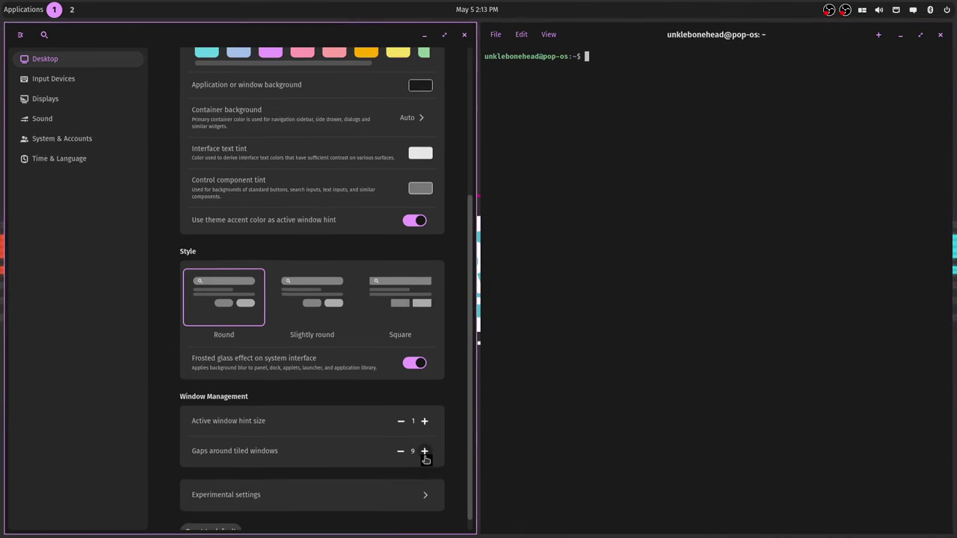
pyautogui.click(424, 451)
pyautogui.click(423, 451)
pyautogui.click(424, 451)
pyautogui.click(424, 451)
pyautogui.click(424, 453)
pyautogui.click(423, 454)
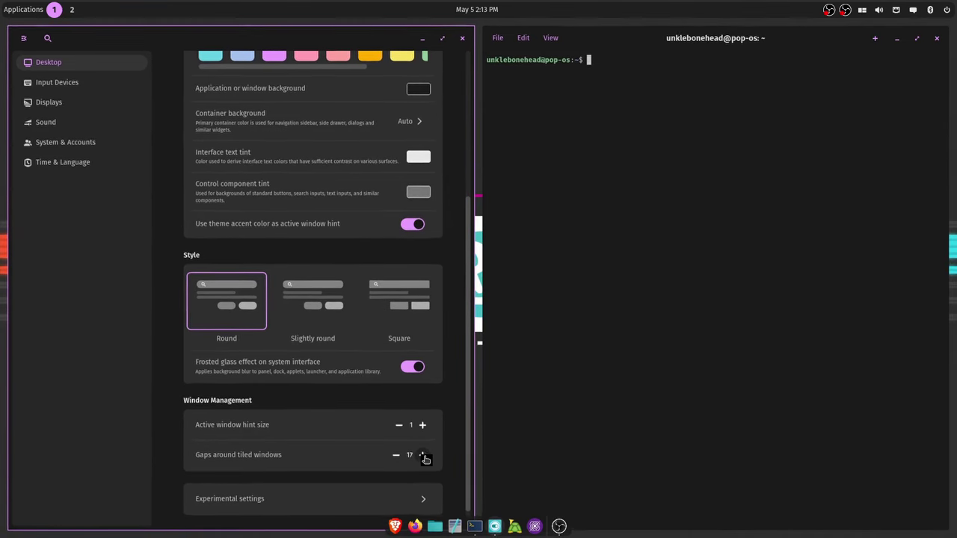
pyautogui.click(424, 454)
pyautogui.click(423, 456)
pyautogui.click(423, 456)
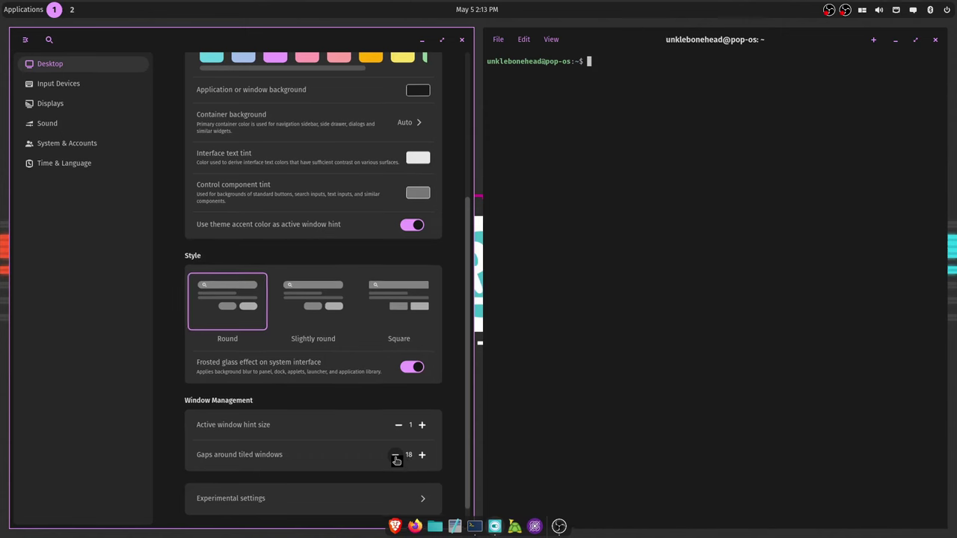
# - Set the gaps around tiled windows back to 8 and close the Settings window
pyautogui.click(397, 457)
pyautogui.click(397, 457)
pyautogui.click(397, 458)
pyautogui.click(397, 458)
pyautogui.click(397, 457)
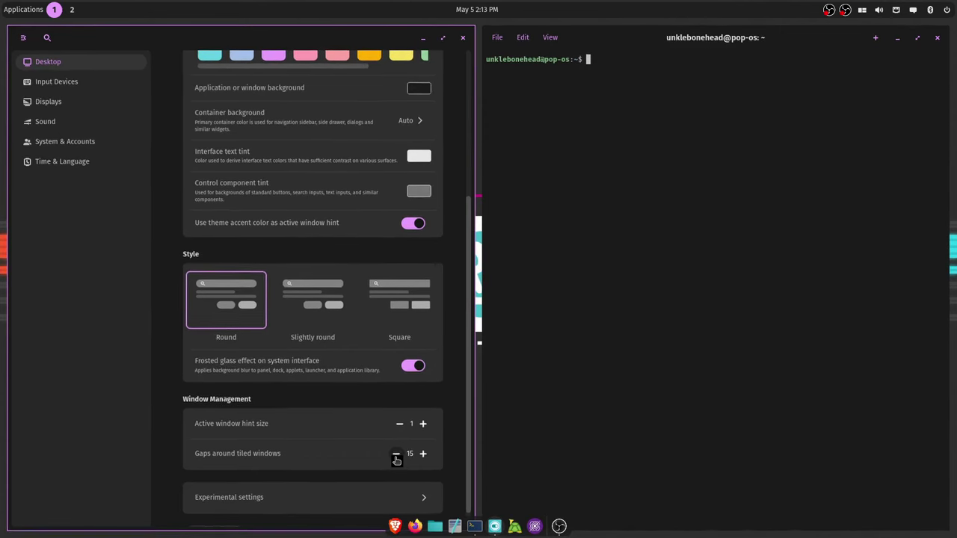
pyautogui.click(397, 458)
pyautogui.click(397, 457)
pyautogui.click(397, 458)
pyautogui.click(397, 458)
pyautogui.click(397, 458)
pyautogui.click(397, 458)
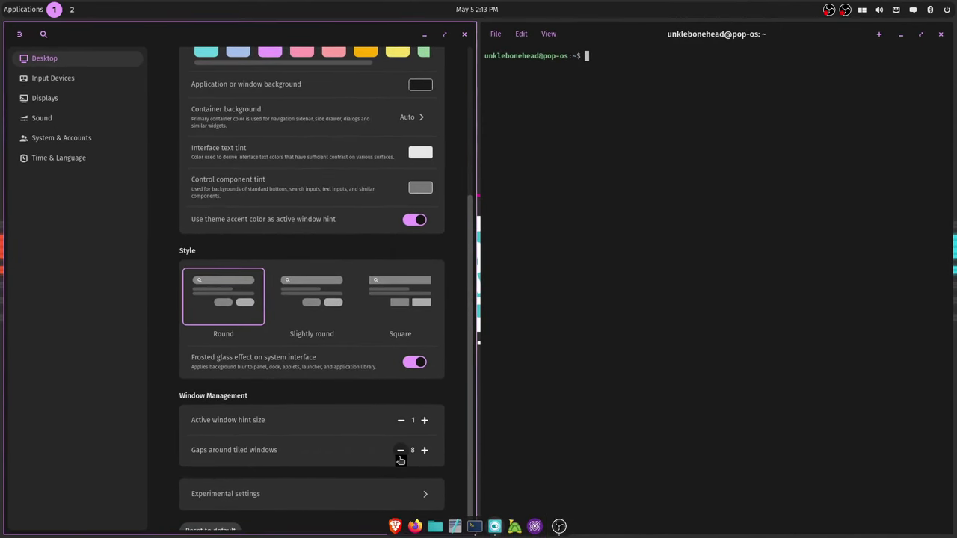
pyautogui.click(397, 457)
pyautogui.click(425, 450)
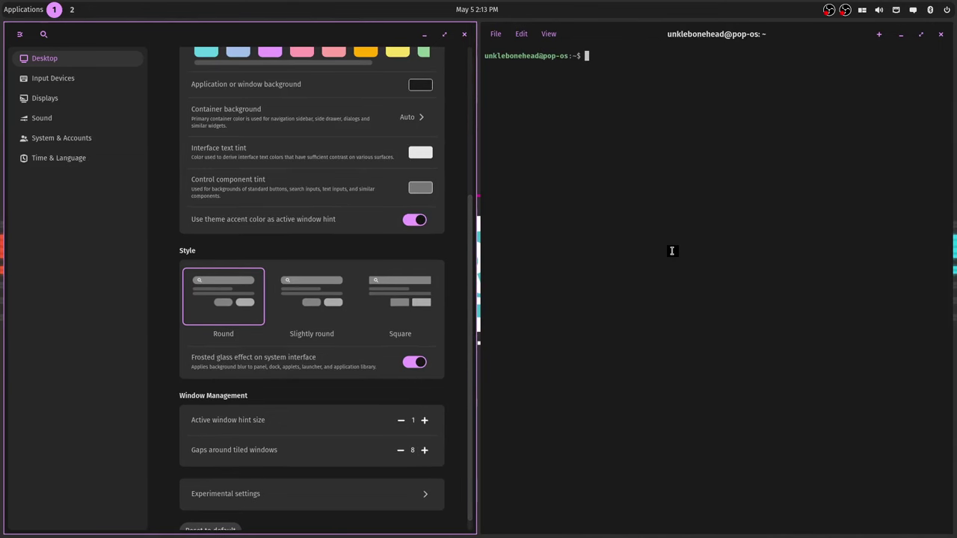
pyautogui.press('super+q')
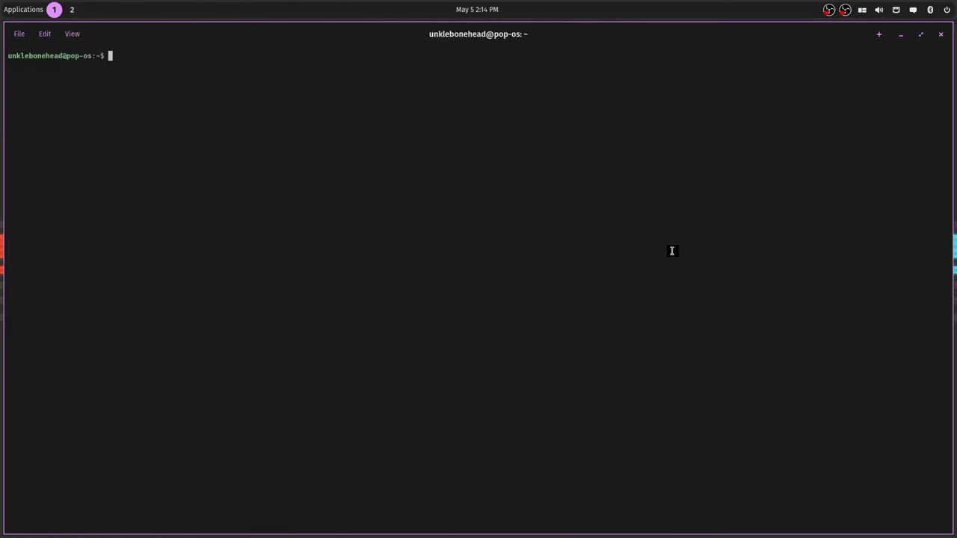
# - Close the terminal and reopen Settings to review the Appearance options down to the window management section
pyautogui.press('super+q')
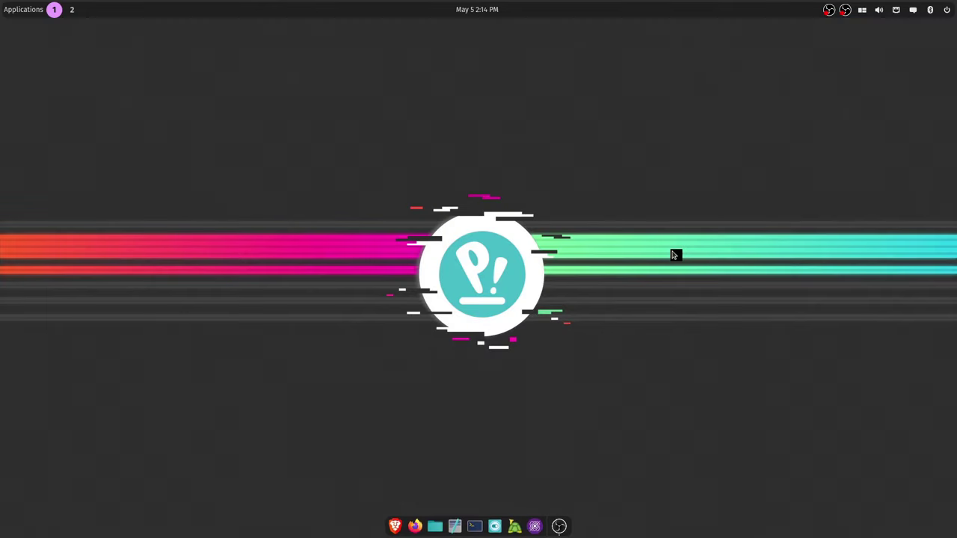
pyautogui.click(494, 526)
pyautogui.scroll(-2, 407, 355)
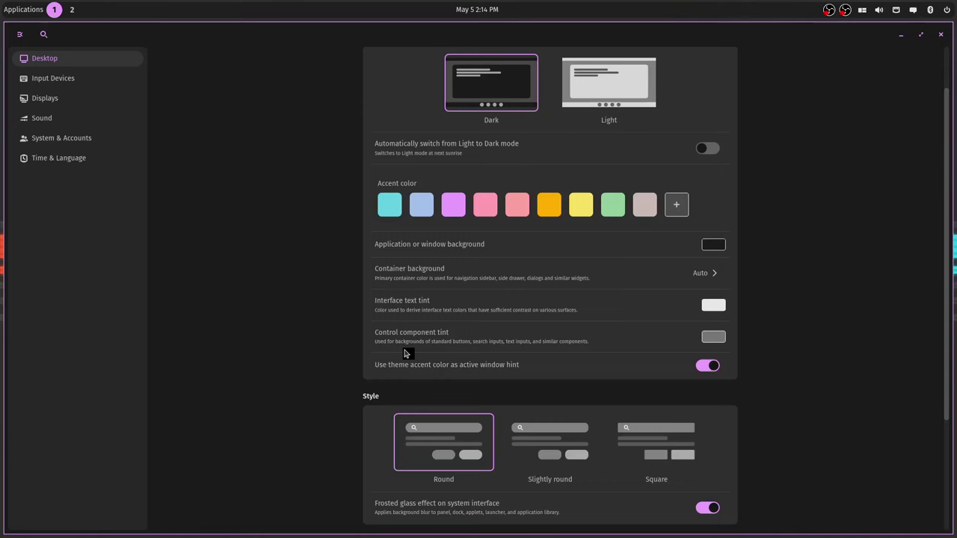
pyautogui.scroll(-5, 405, 354)
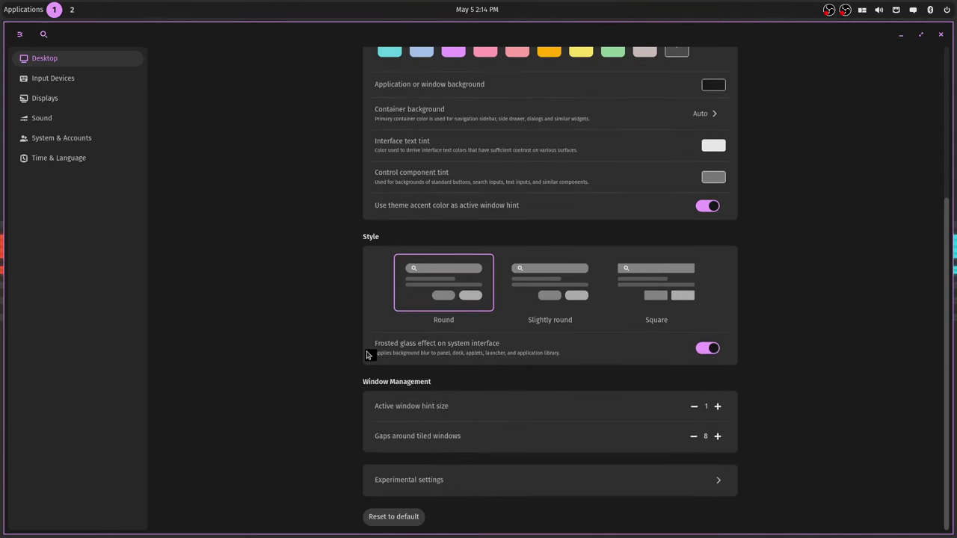
# - View the keyboard settings under Input Devices, including the page for customizing keyboard shortcuts
pyautogui.click(59, 86)
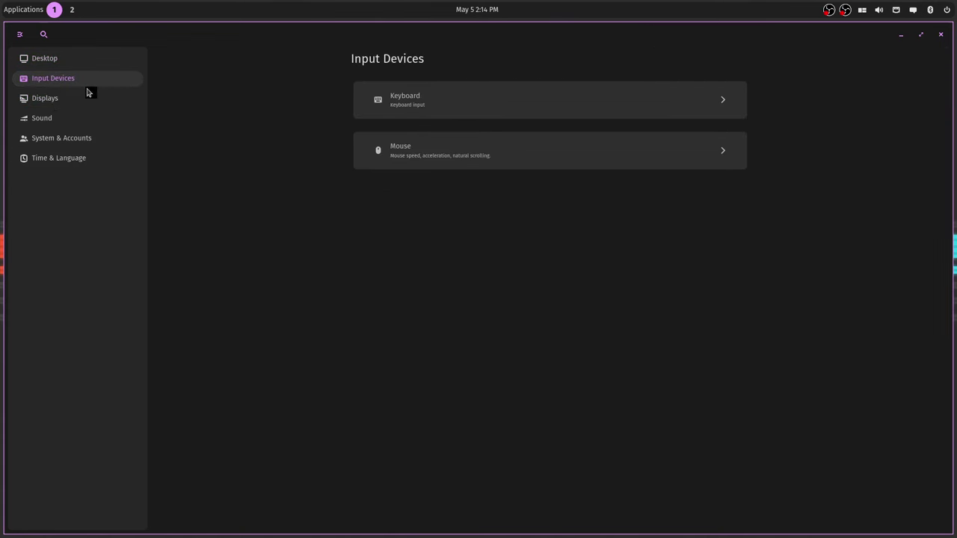
pyautogui.click(729, 109)
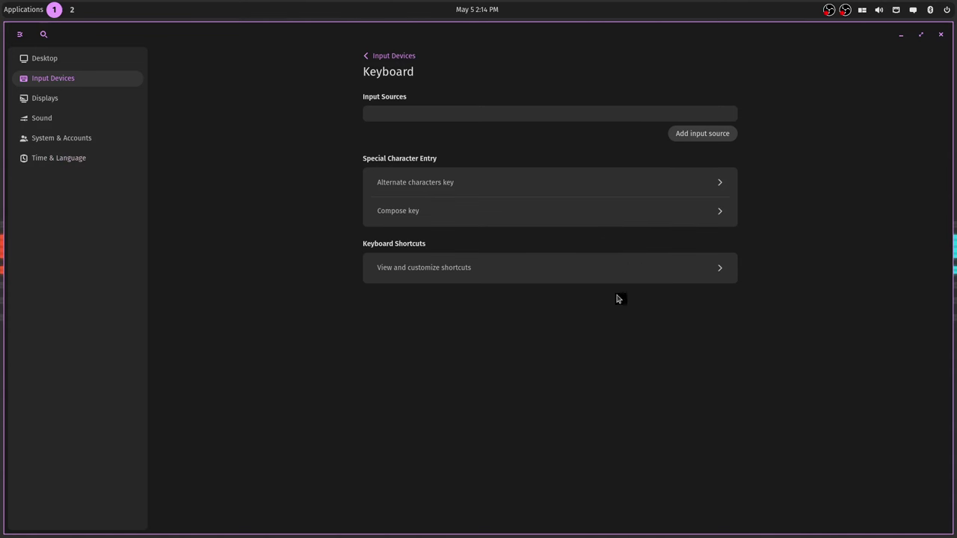
pyautogui.click(720, 268)
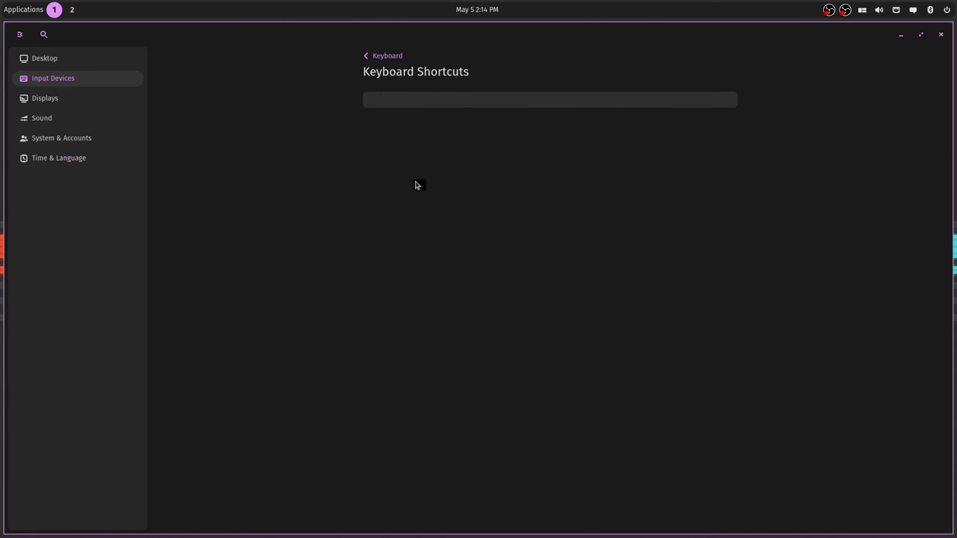
# - Examine the Displays settings for both the DVI-D-1 and the DP-1 external monitor
pyautogui.click(56, 103)
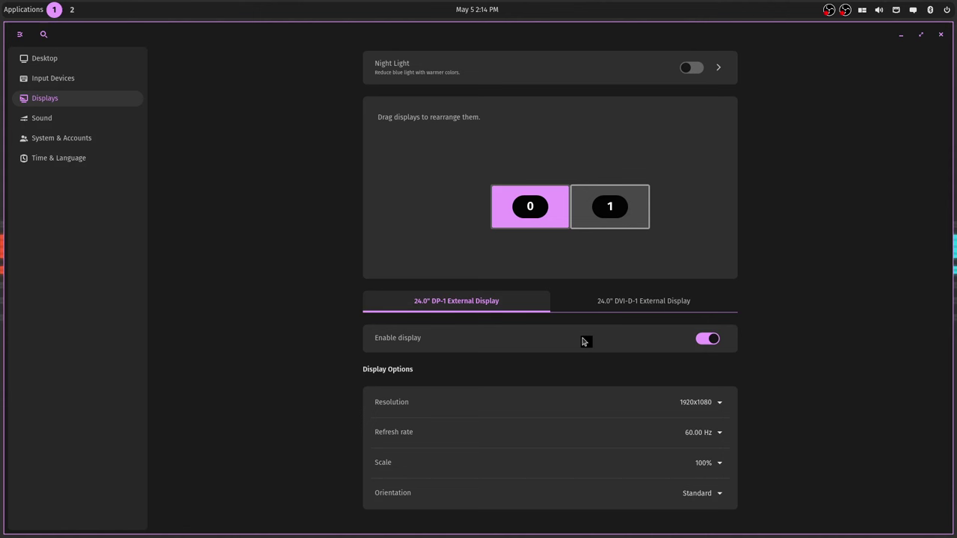
pyautogui.click(619, 309)
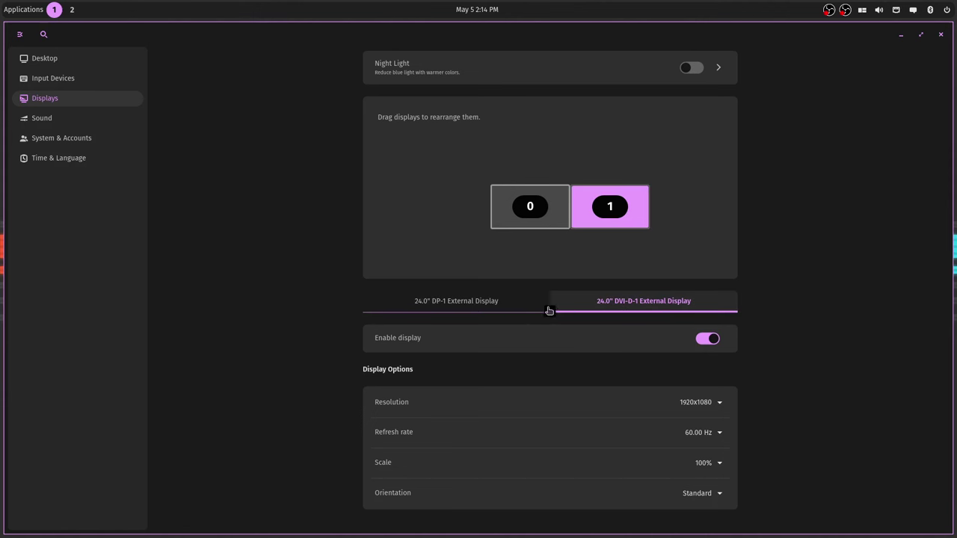
pyautogui.click(503, 308)
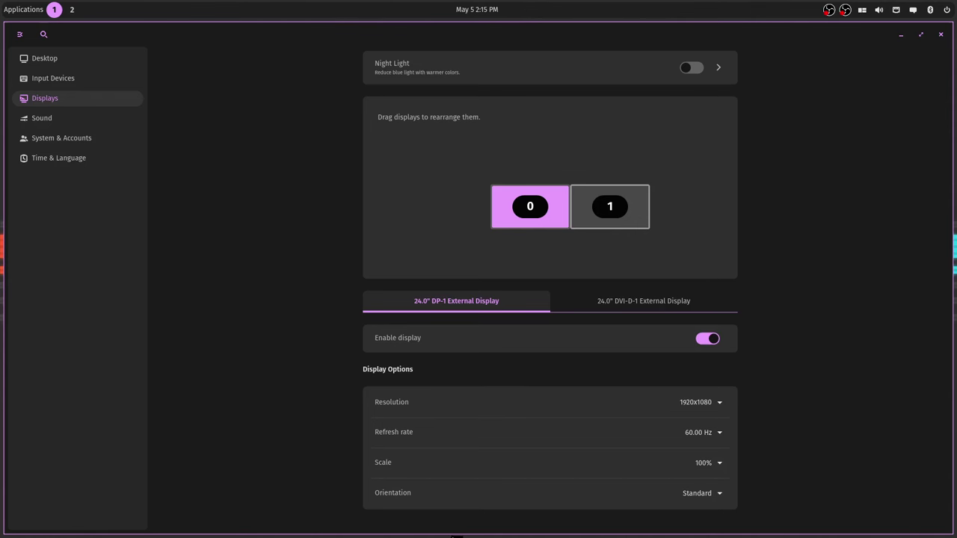
pyautogui.moveTo(456, 536)
# - View the Sound settings page, and inspect the output and input device lists in the panel's sound applet
pyautogui.click(45, 122)
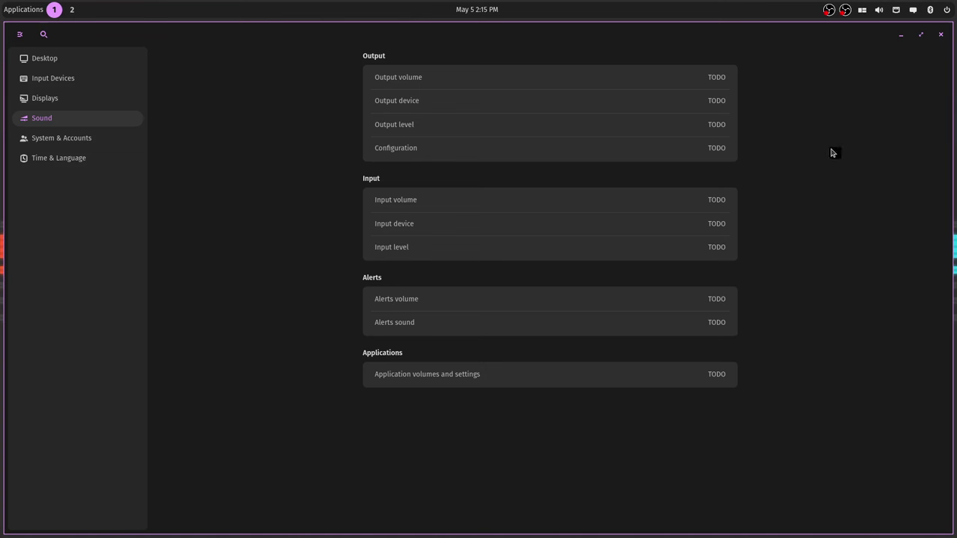
pyautogui.click(879, 12)
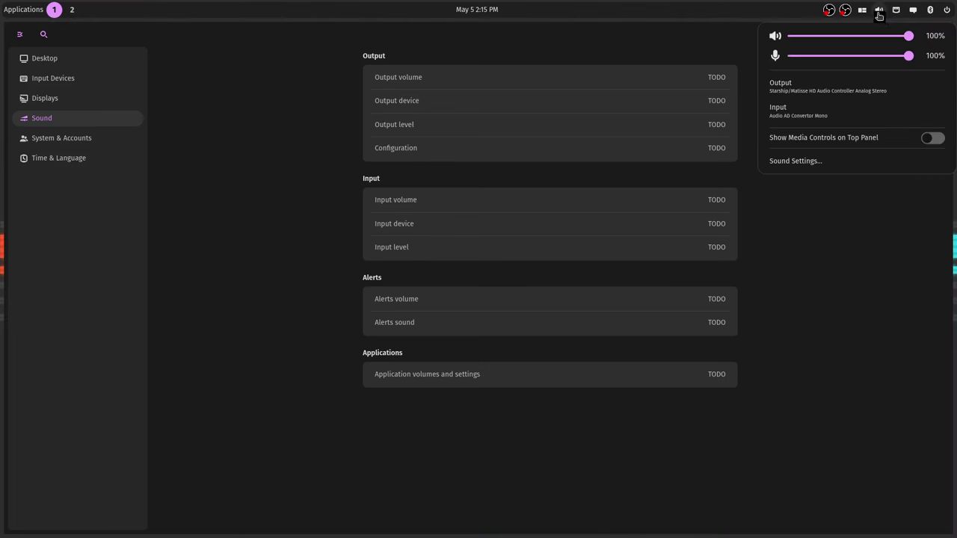
pyautogui.click(826, 96)
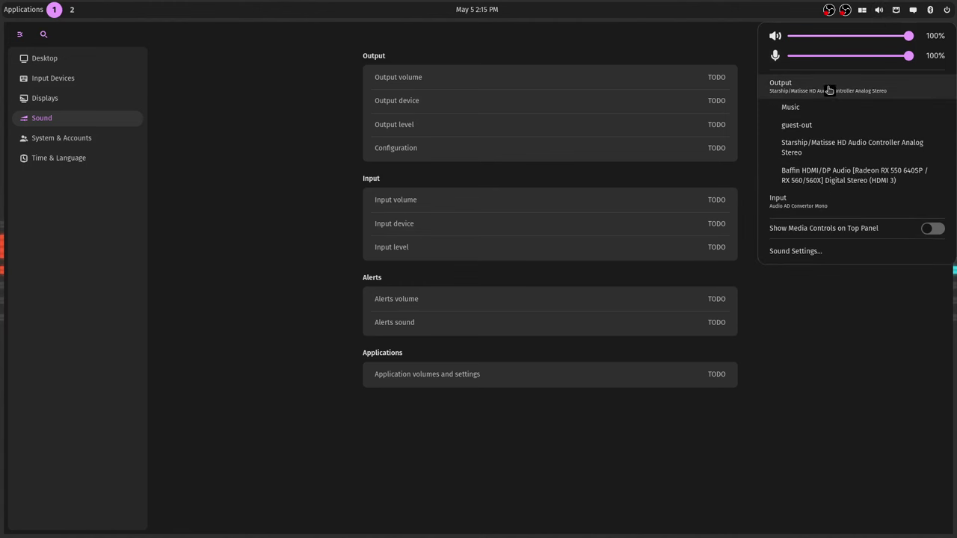
pyautogui.click(797, 203)
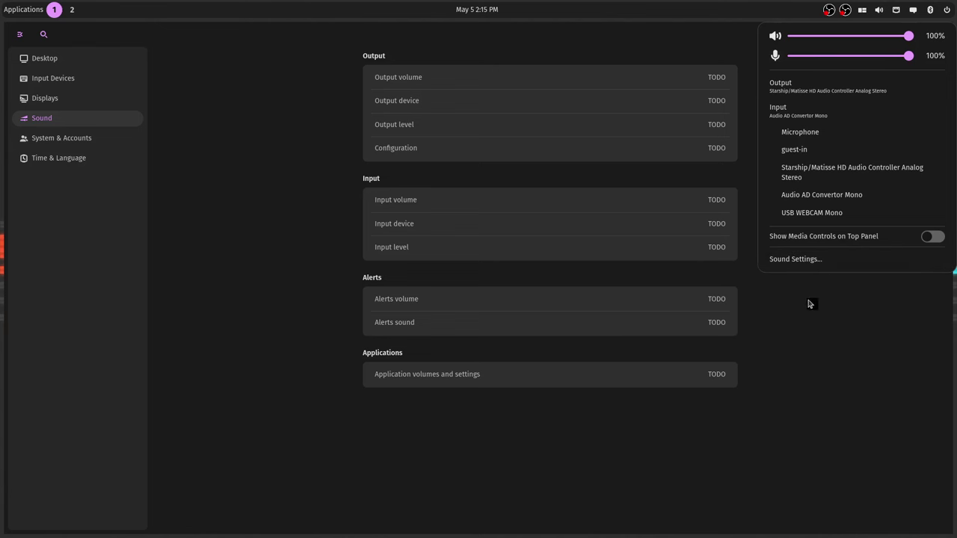
pyautogui.click(835, 336)
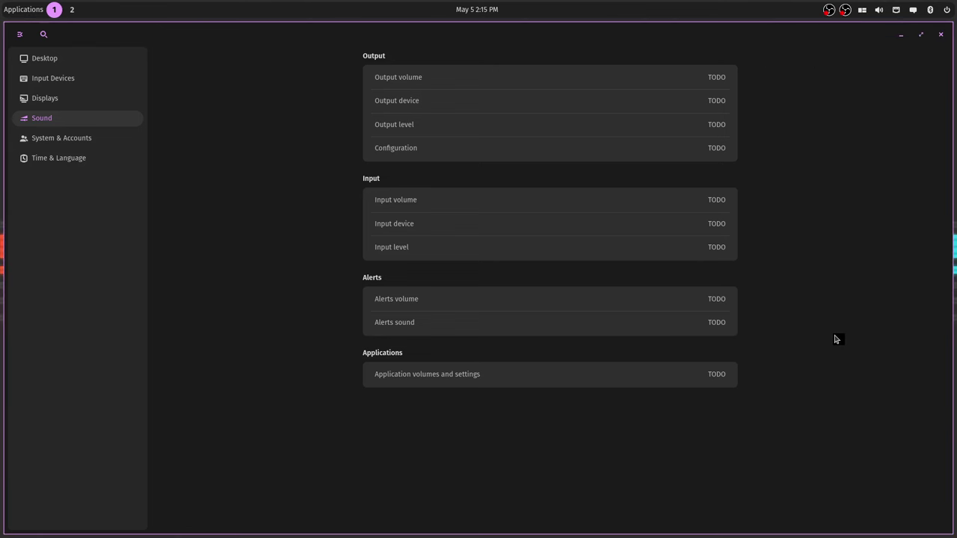
# - Look through System & Accounts, viewing the Users page and the hardware and operating system details under About
pyautogui.click(76, 145)
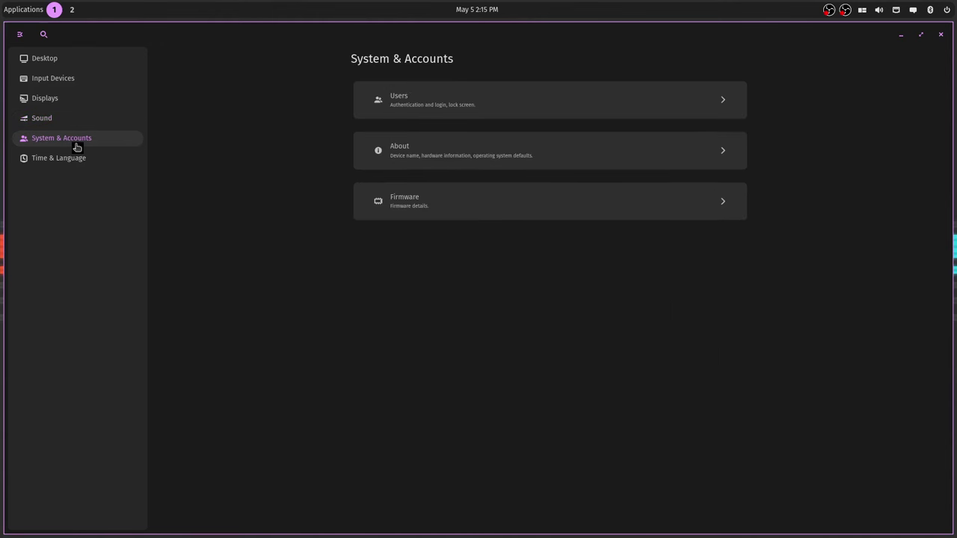
pyautogui.click(526, 105)
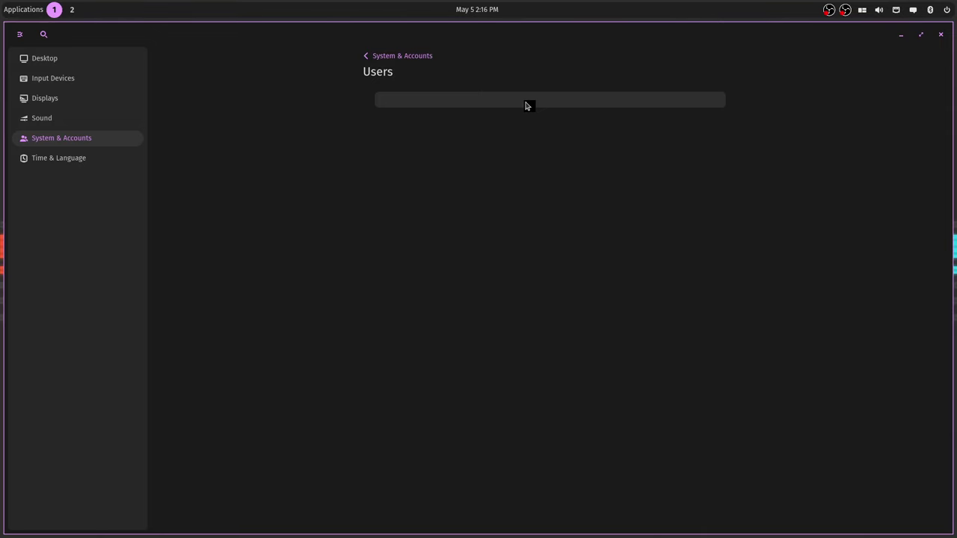
pyautogui.click(366, 57)
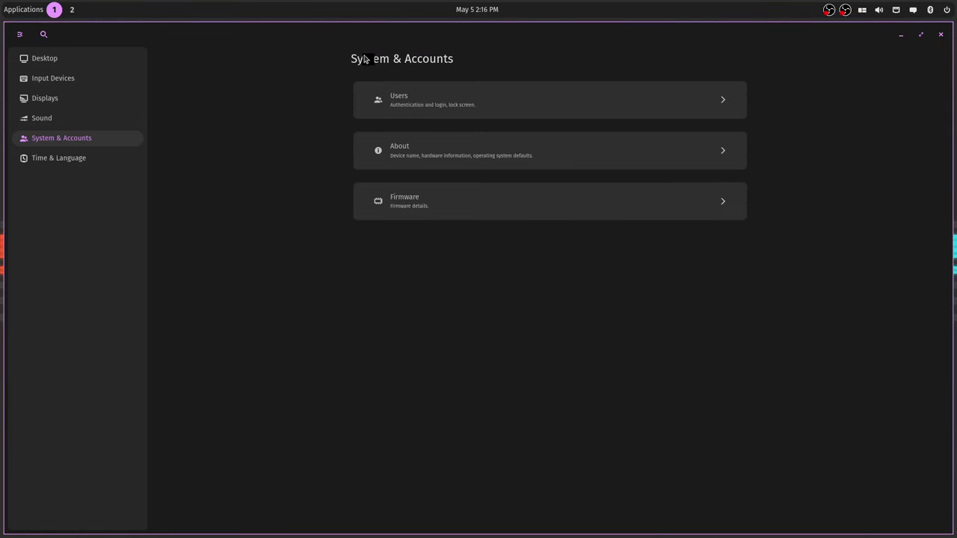
pyautogui.click(429, 155)
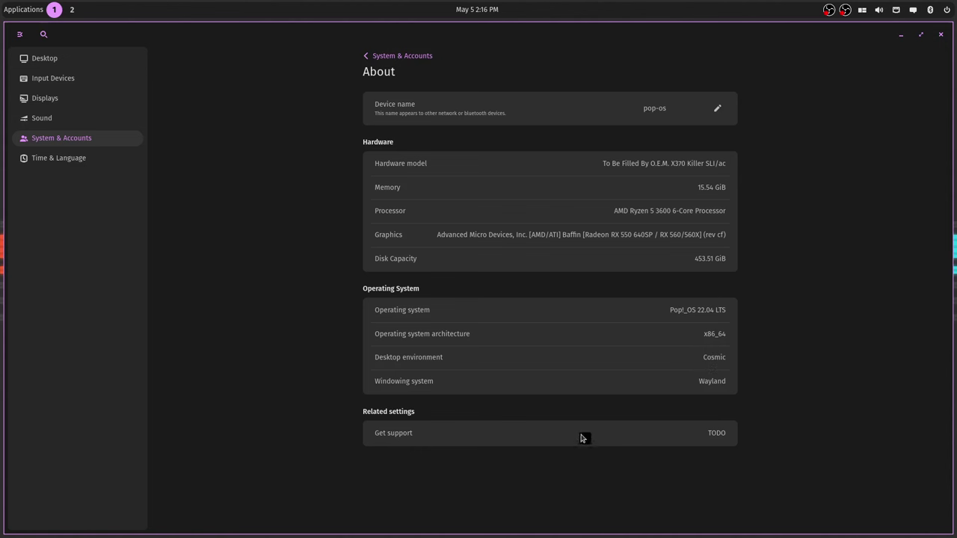
# - View the Region & Language and Date & Time pages under Time & Language, and close Settings
pyautogui.click(26, 166)
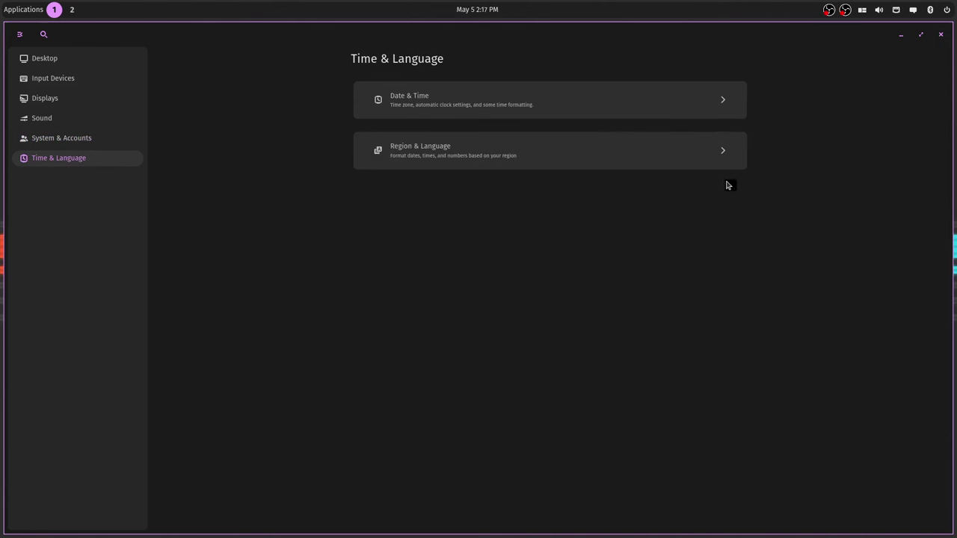
pyautogui.click(659, 150)
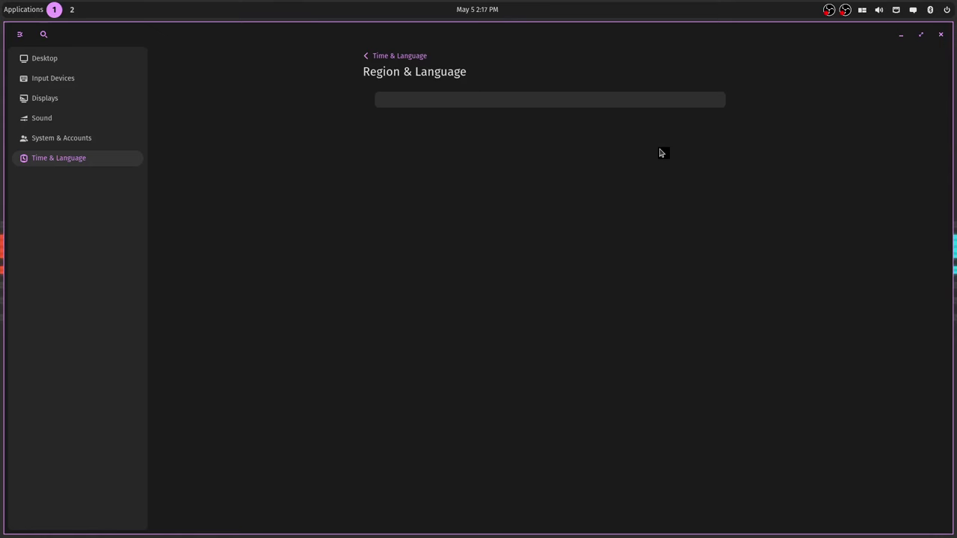
pyautogui.click(366, 58)
pyautogui.click(589, 113)
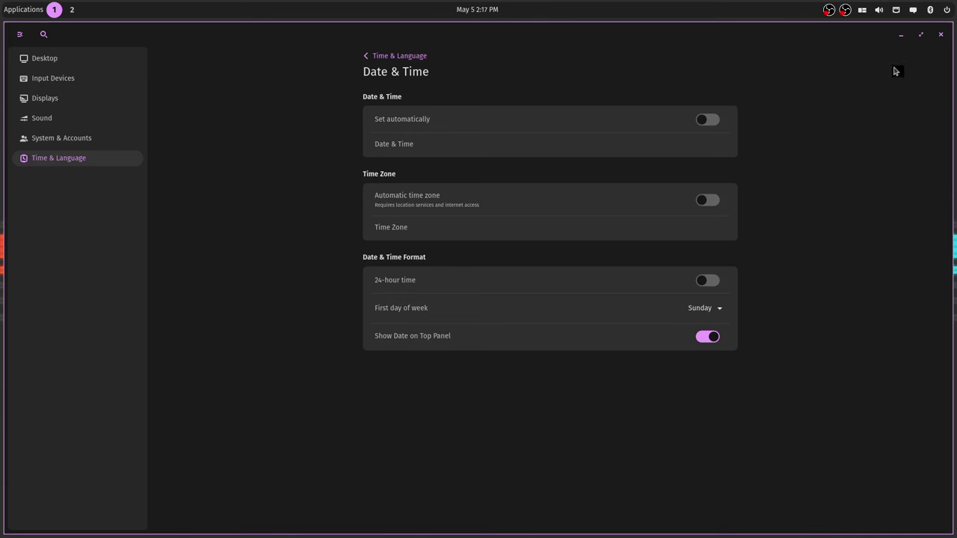
pyautogui.click(940, 35)
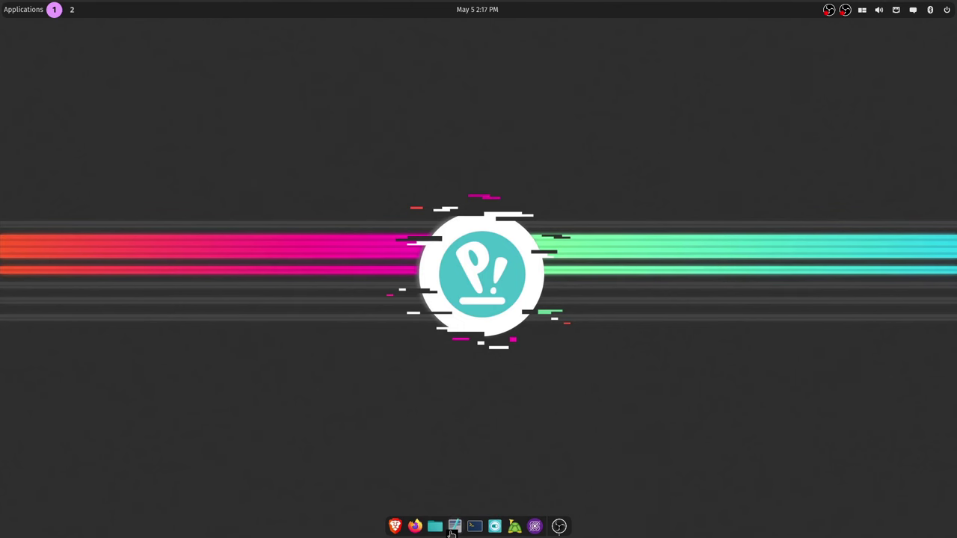
# - Switch to the COSMIC text editor, open the recent file index.html and look through its code
pyautogui.click(462, 526)
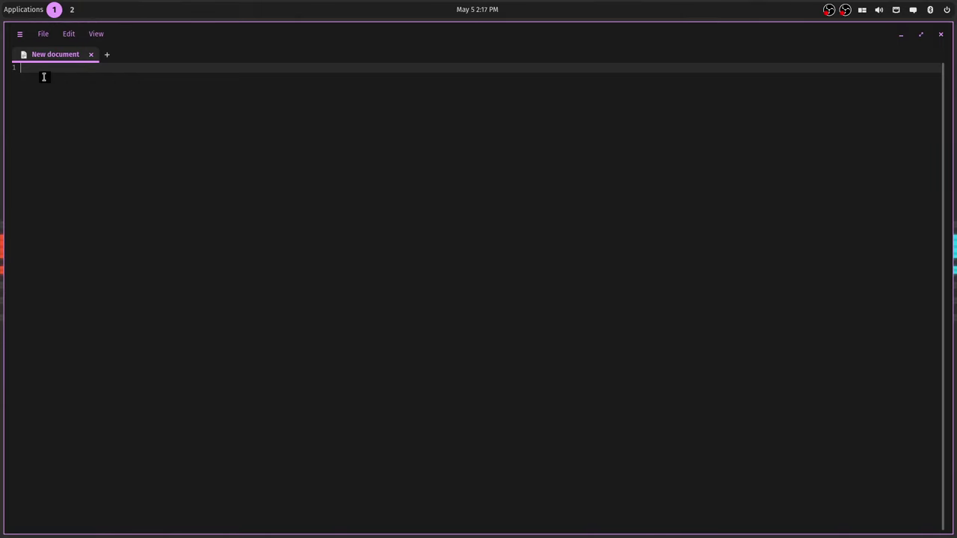
pyautogui.click(43, 34)
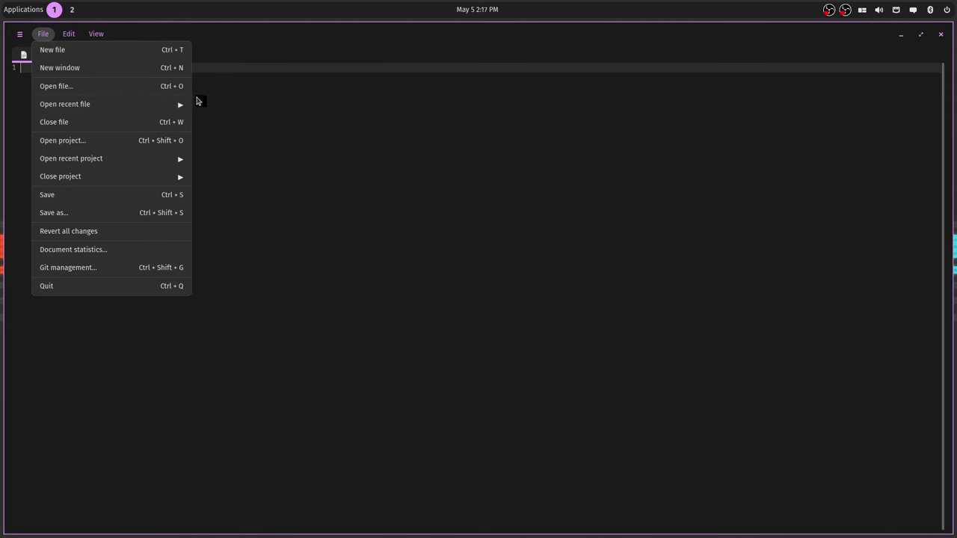
pyautogui.moveTo(180, 106)
pyautogui.click(236, 109)
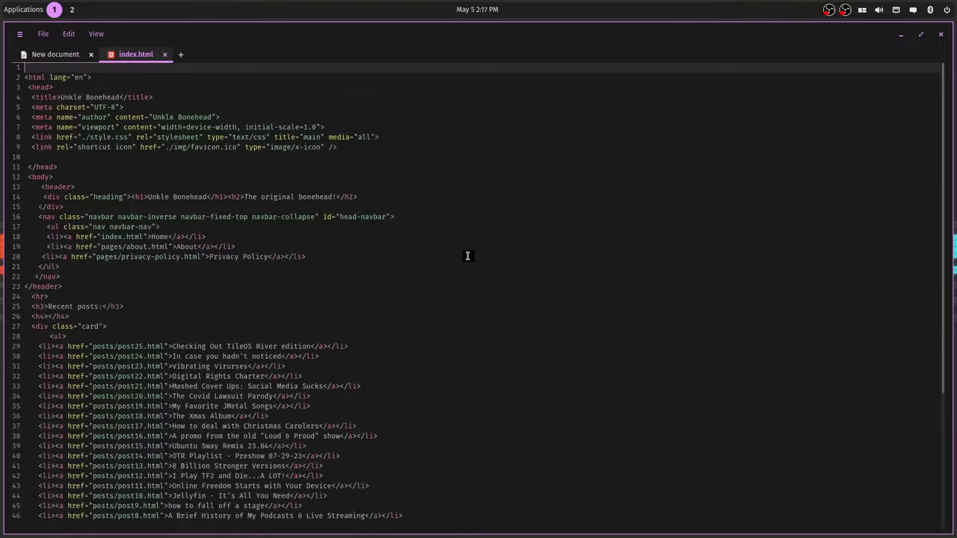
pyautogui.scroll(-6, 478, 269)
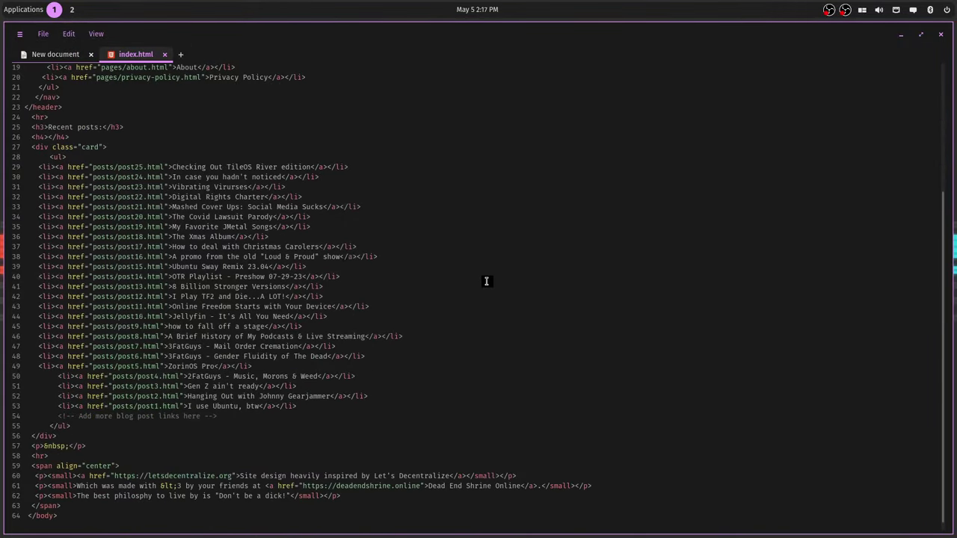
pyautogui.scroll(6, 484, 281)
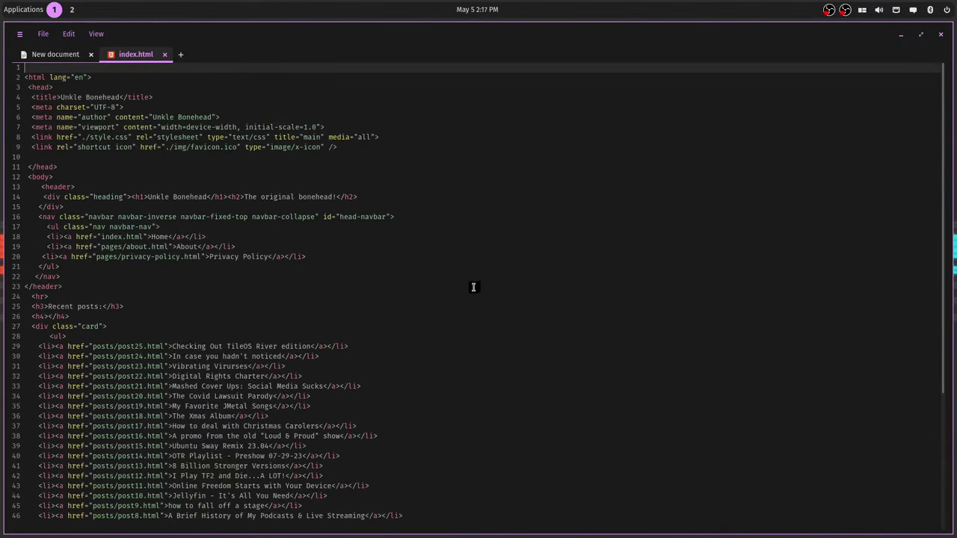
# - Close the blank document and index.html, and exit the text editor
pyautogui.click(92, 56)
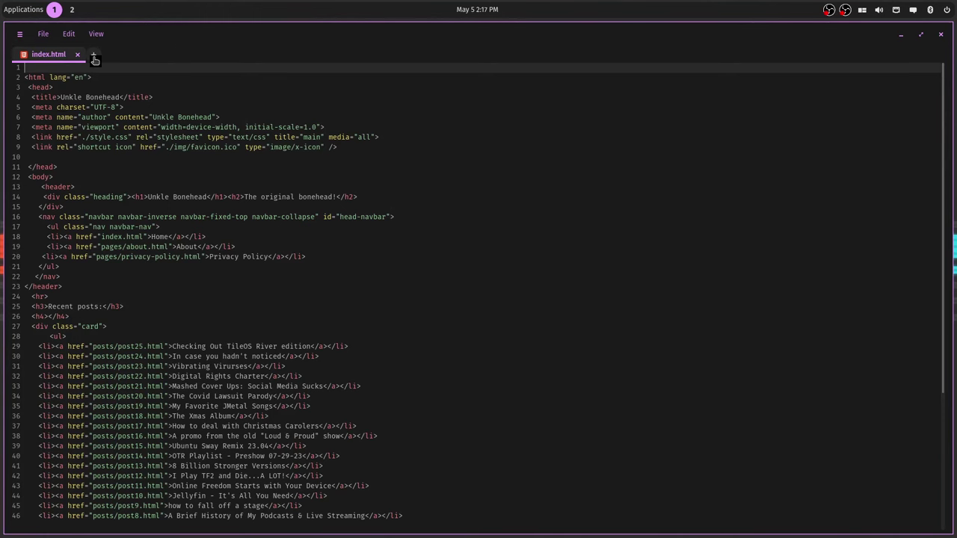
pyautogui.click(80, 56)
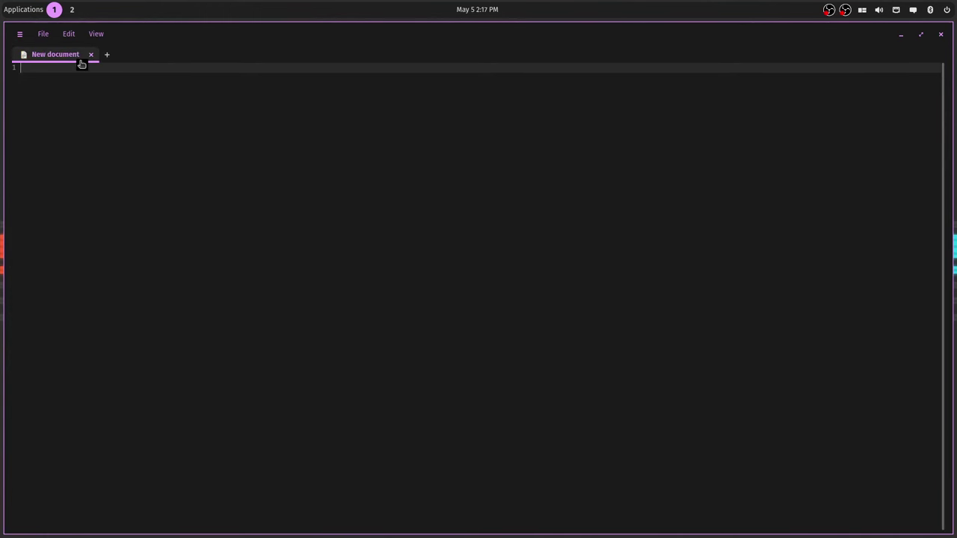
pyautogui.hotkey('ctrl', 'w')
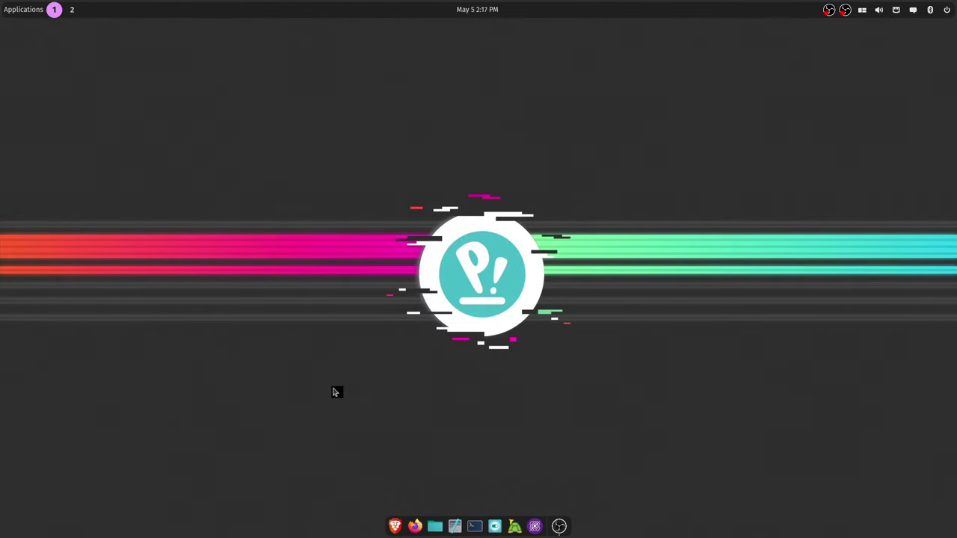
# - Launch the terminal and display the system information with neofetch
pyautogui.click(475, 527)
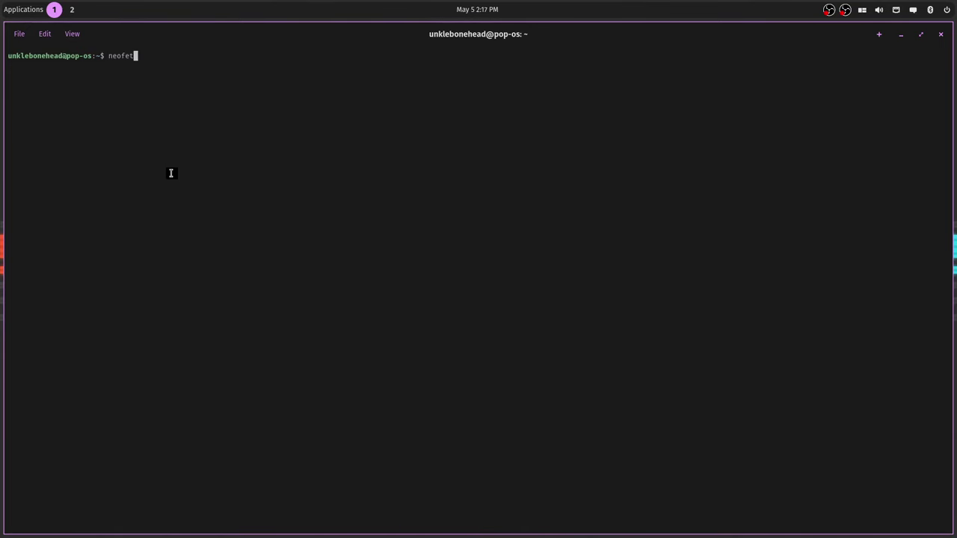
pyautogui.write('ch')
pyautogui.press('Return')
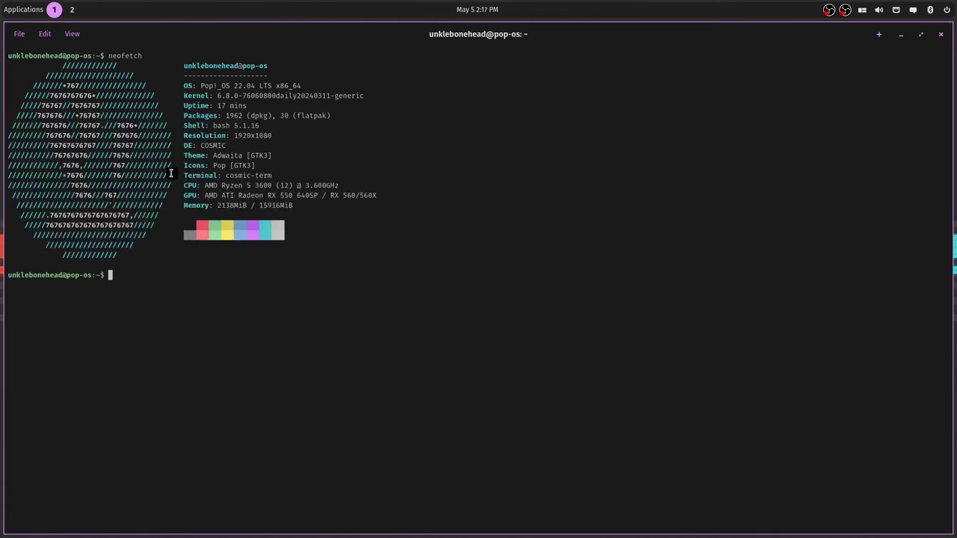
# - Run btop to examine processor, memory and process usage, and quit it
pyautogui.write('btop')
pyautogui.press('Return')
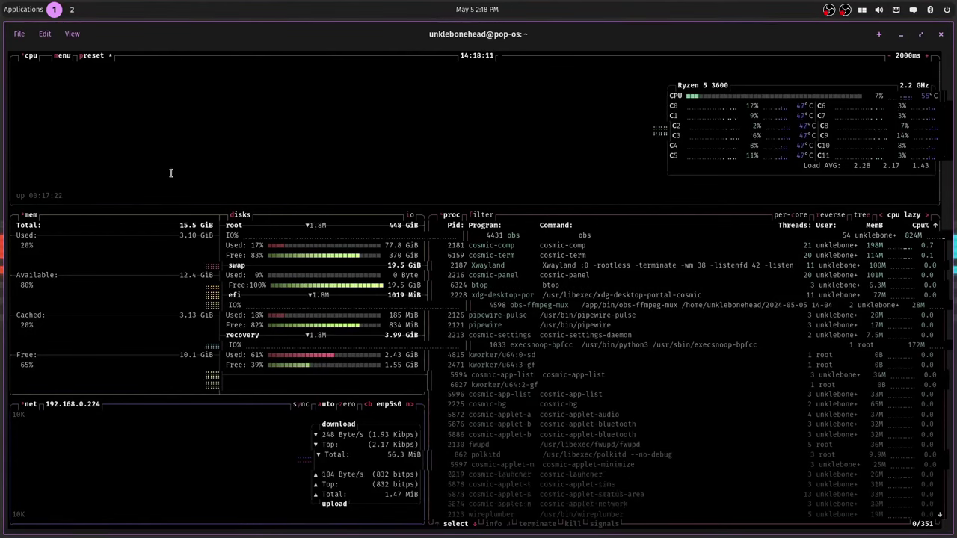
pyautogui.press('q')
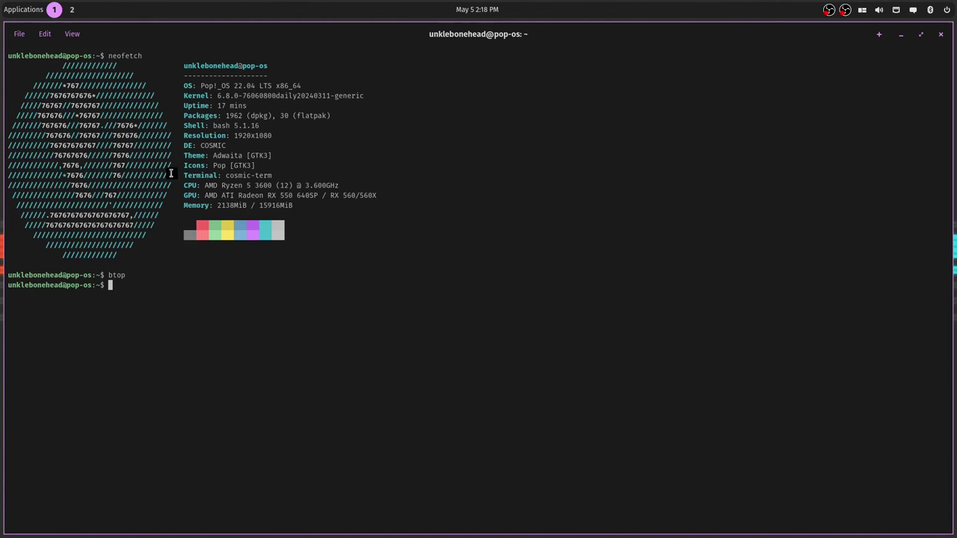
# - Empty the terminal screen with the clear command
pyautogui.write('cleart')
pyautogui.press('BackSpace')
pyautogui.press('Return')
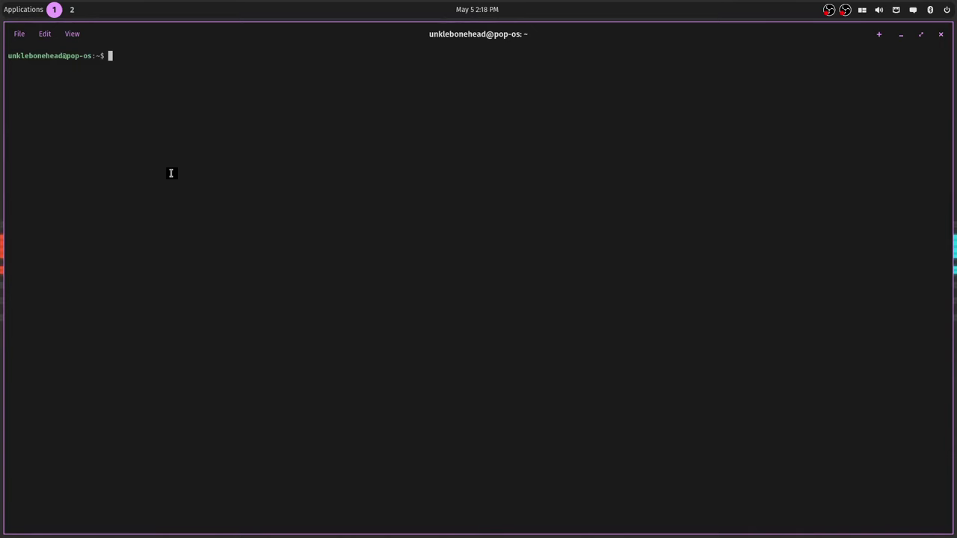
# - Show the processor details with cpufetch, run it a second time, and empty the terminal screen with clear
pyautogui.write('cpufetch')
pyautogui.press('Return')
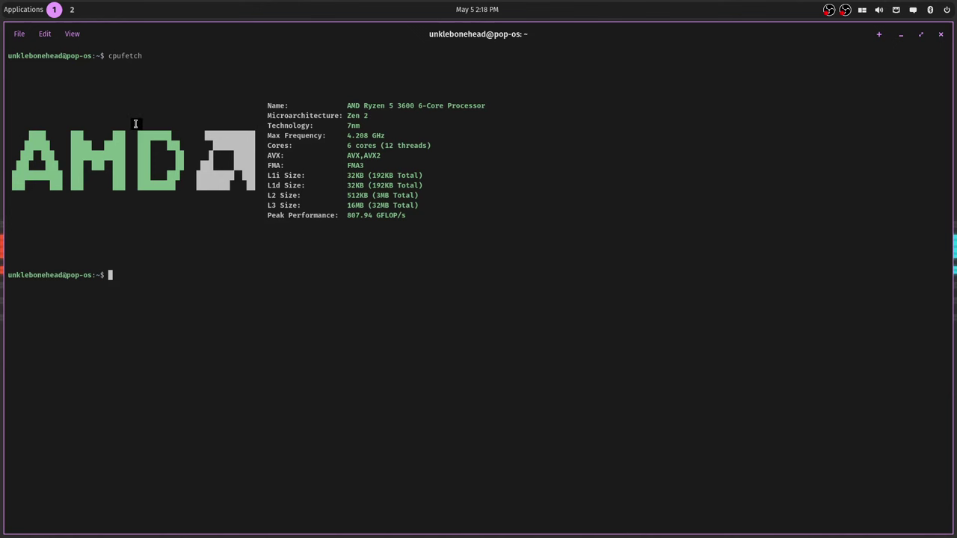
pyautogui.press('Up')
pyautogui.press('Return')
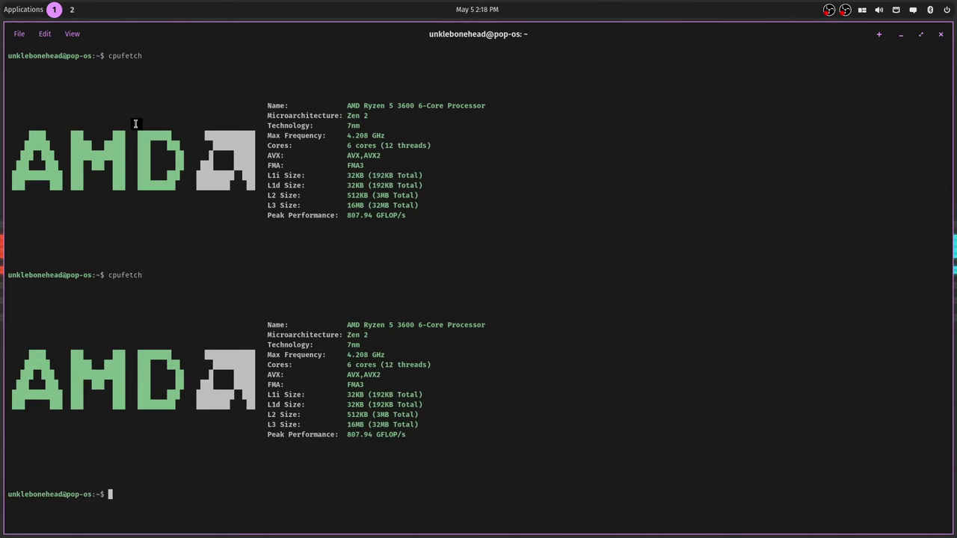
pyautogui.write('clear')
pyautogui.press('Return')
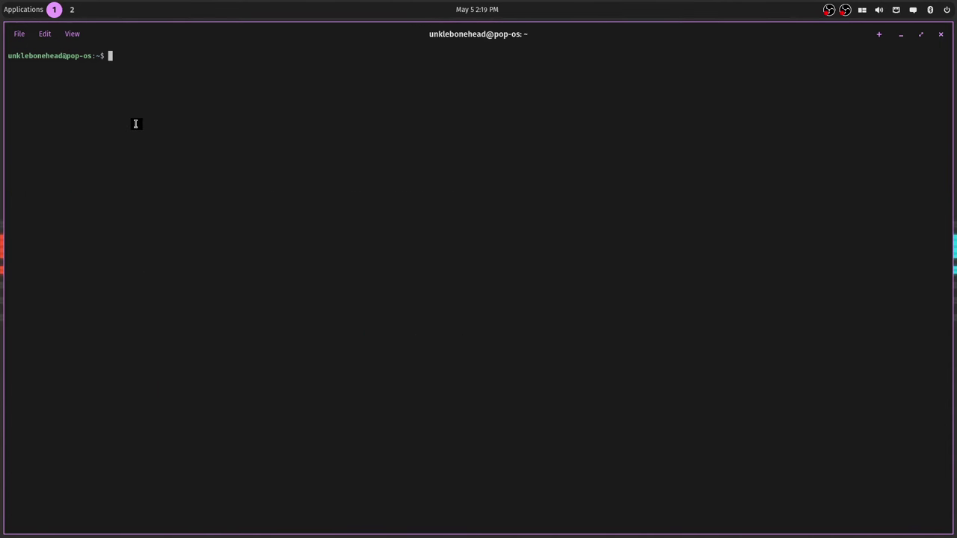
# - Show a short system summary with inxi and exit the terminal session
pyautogui.write('inxi')
pyautogui.press('Return')
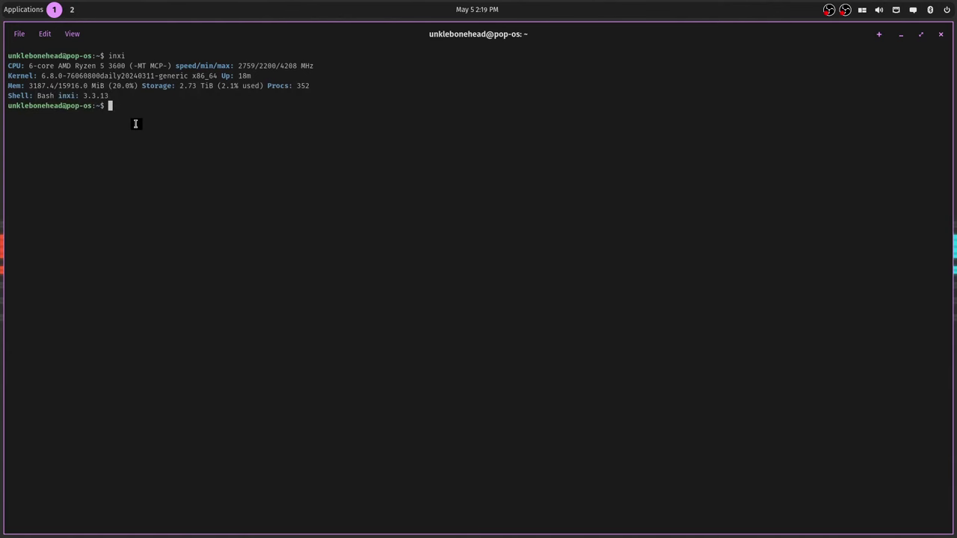
pyautogui.hotkey('ctrl', 'd')
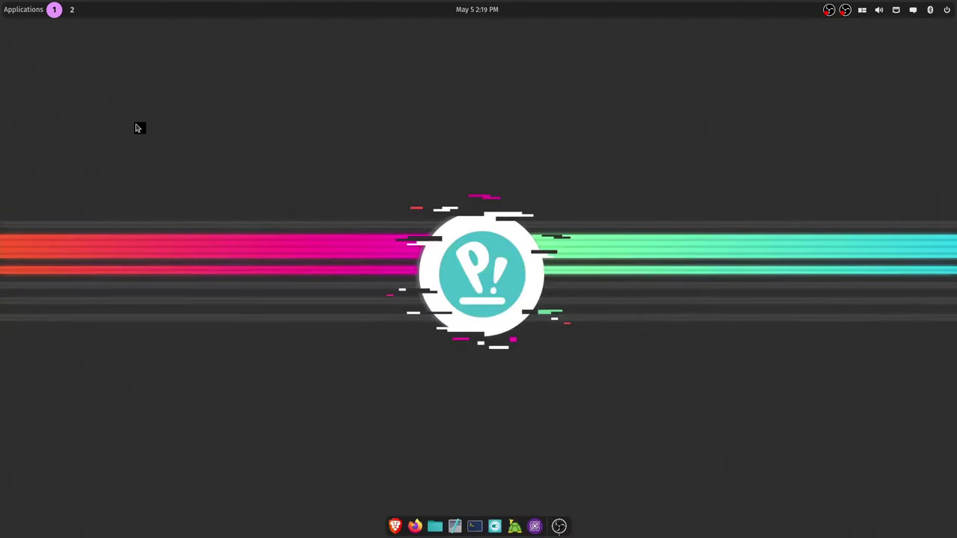
# - Open and close the Brave browser, and launch Google Chrome and quit it through its dock entry
pyautogui.click(394, 527)
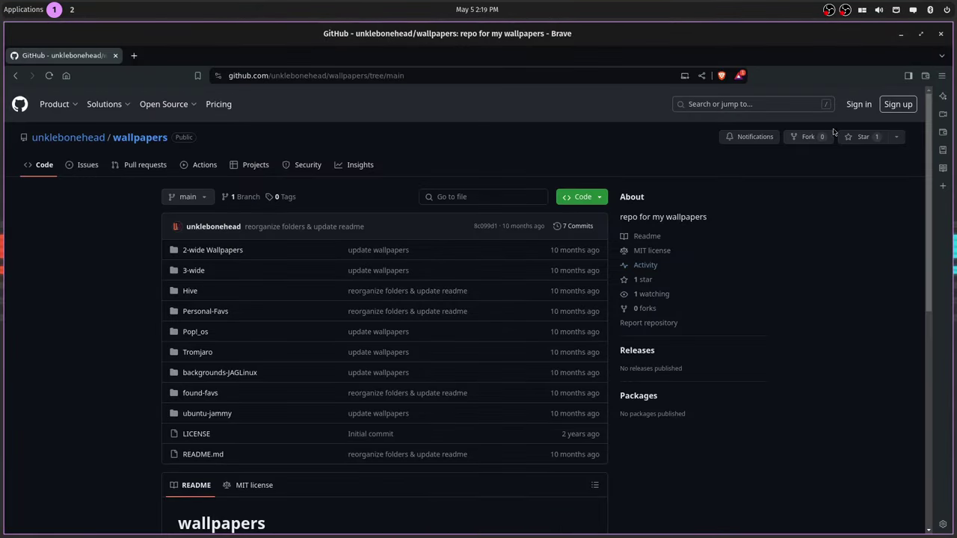
pyautogui.click(940, 34)
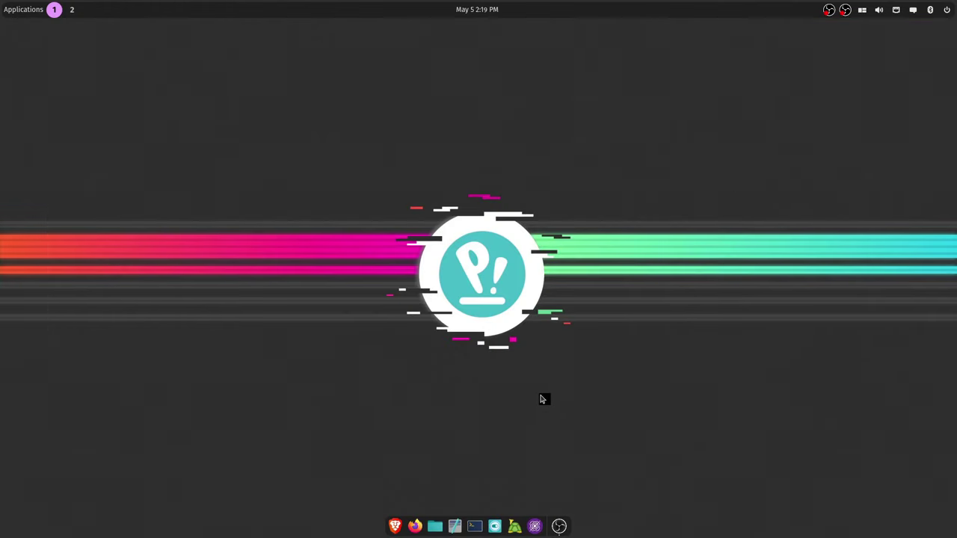
pyautogui.press('super')
pyautogui.write('chrom')
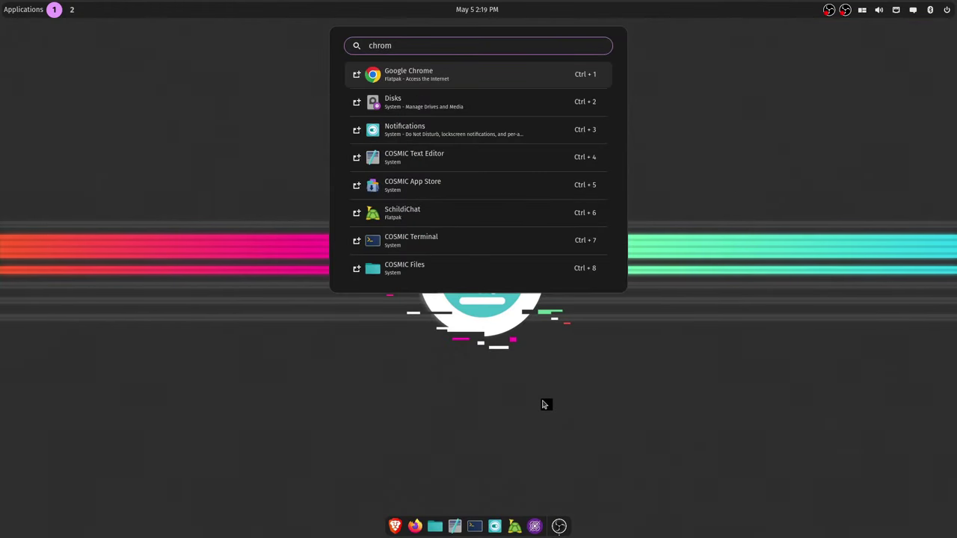
pyautogui.press('Return')
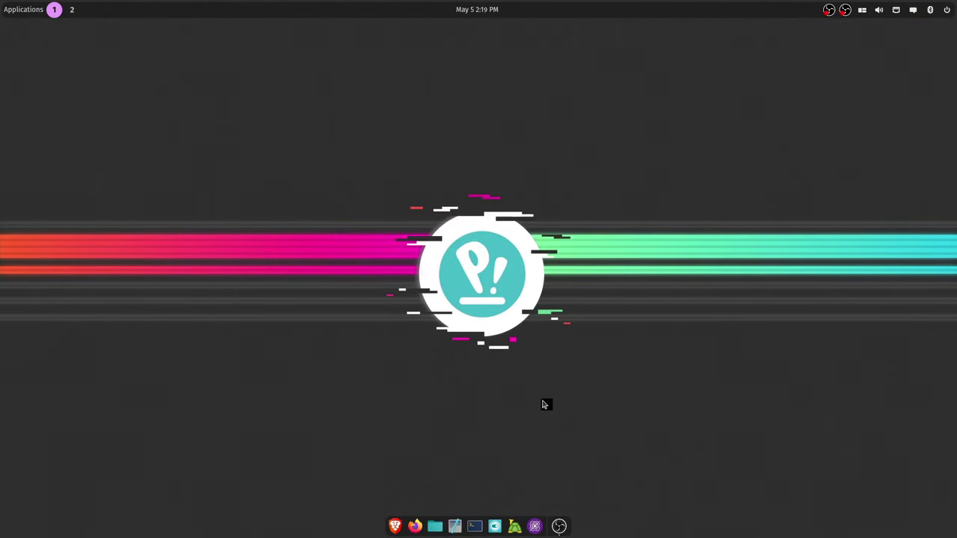
pyautogui.moveTo(542, 536)
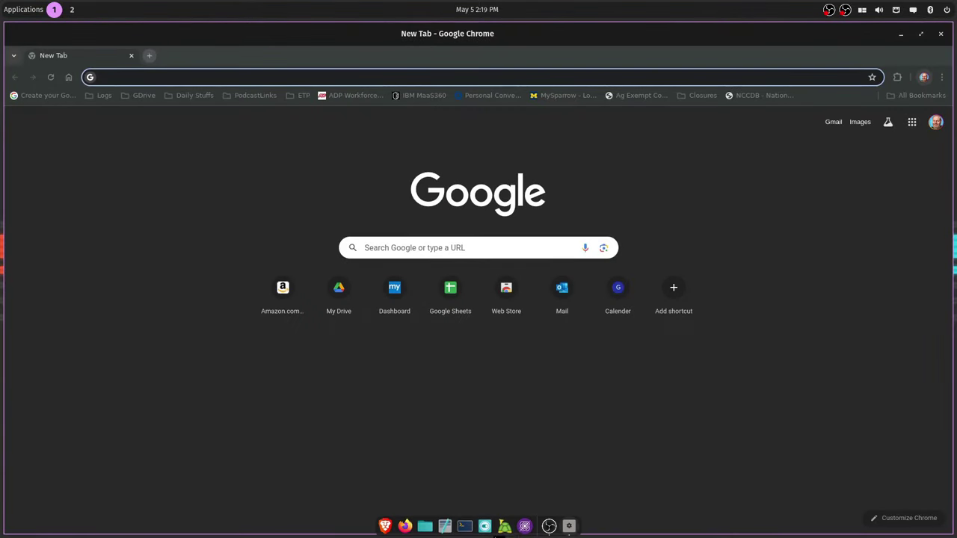
pyautogui.rightClick(570, 530)
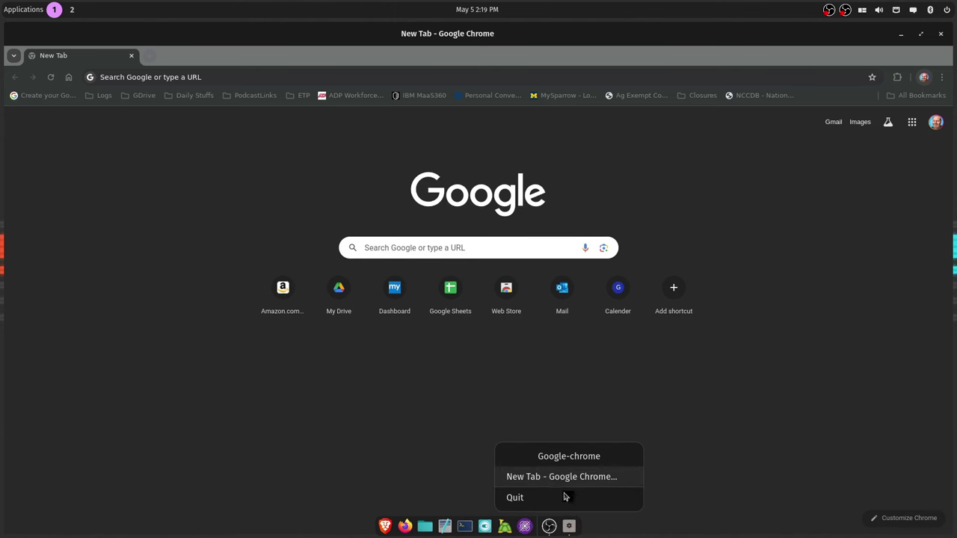
pyautogui.click(566, 498)
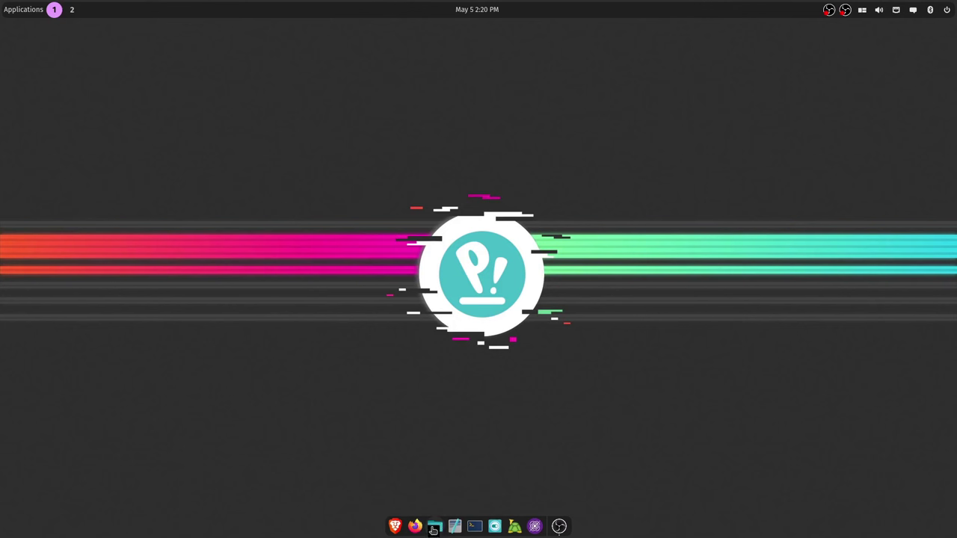
# - Open the file manager and browse to the github.io website folder inside Documents
pyautogui.click(433, 527)
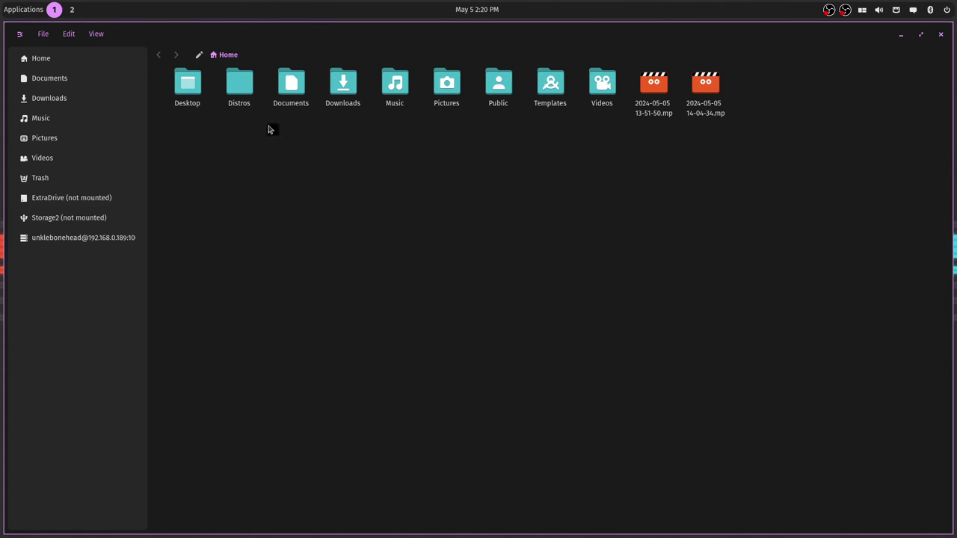
pyautogui.click(296, 103)
pyautogui.doubleClick(296, 103)
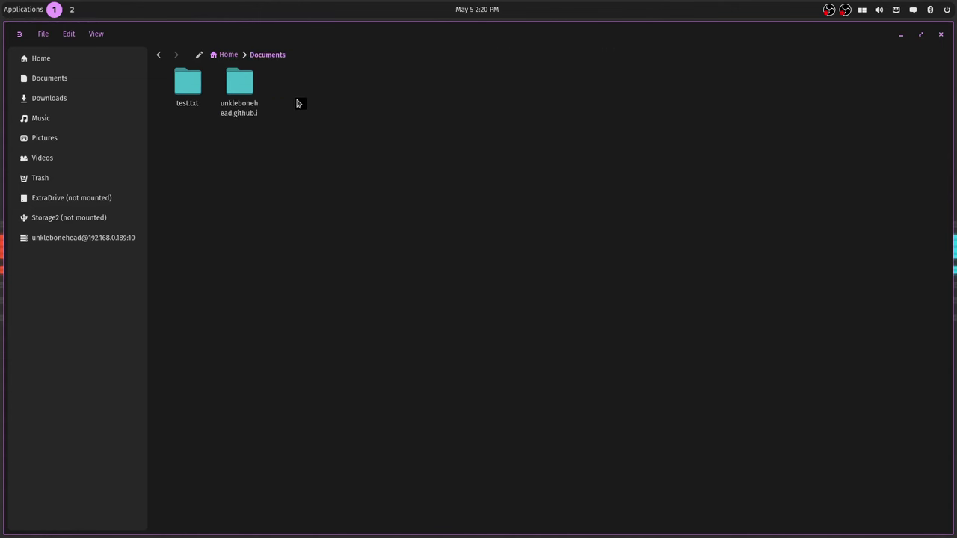
pyautogui.doubleClick(252, 112)
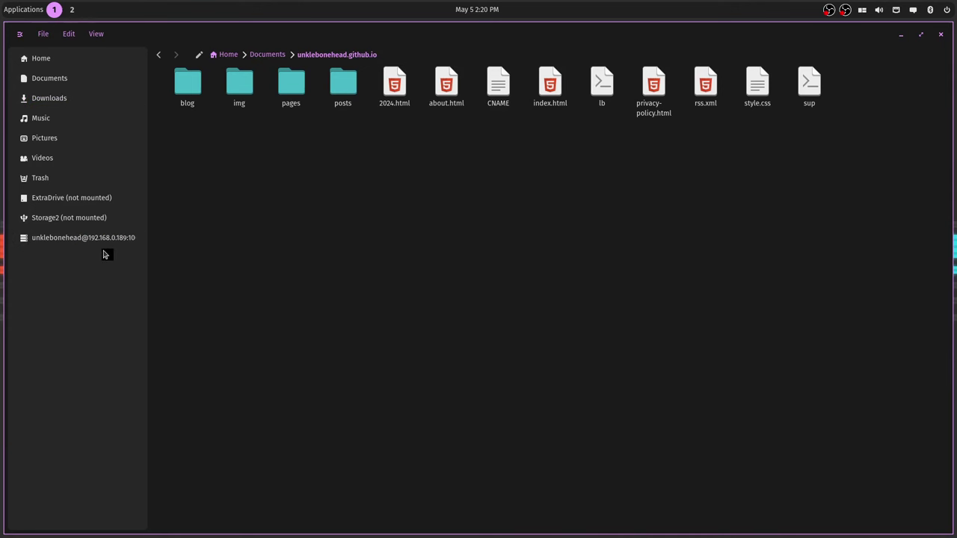
# - Mount and open the ExtraDrive and Storage2 drives, going into the Storage folder on Storage2
pyautogui.click(66, 202)
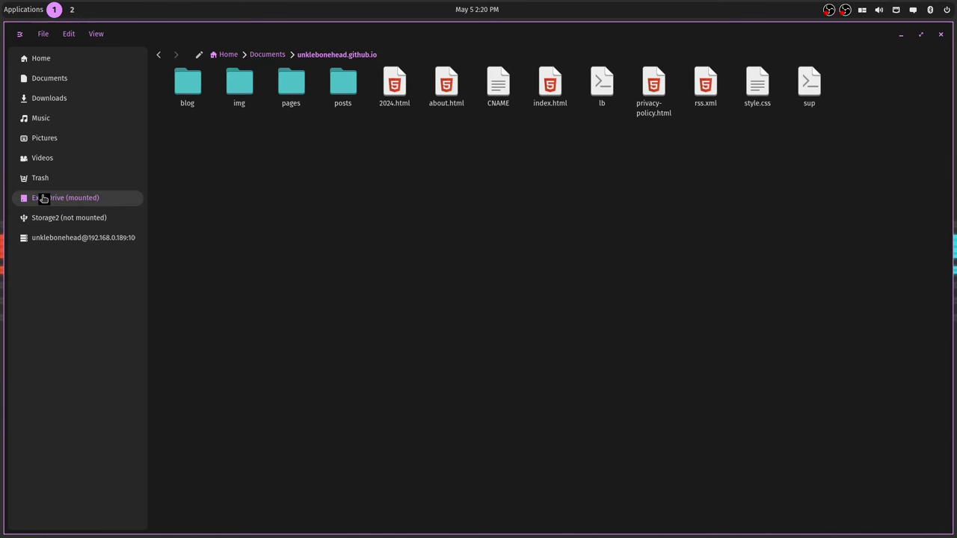
pyautogui.click(44, 198)
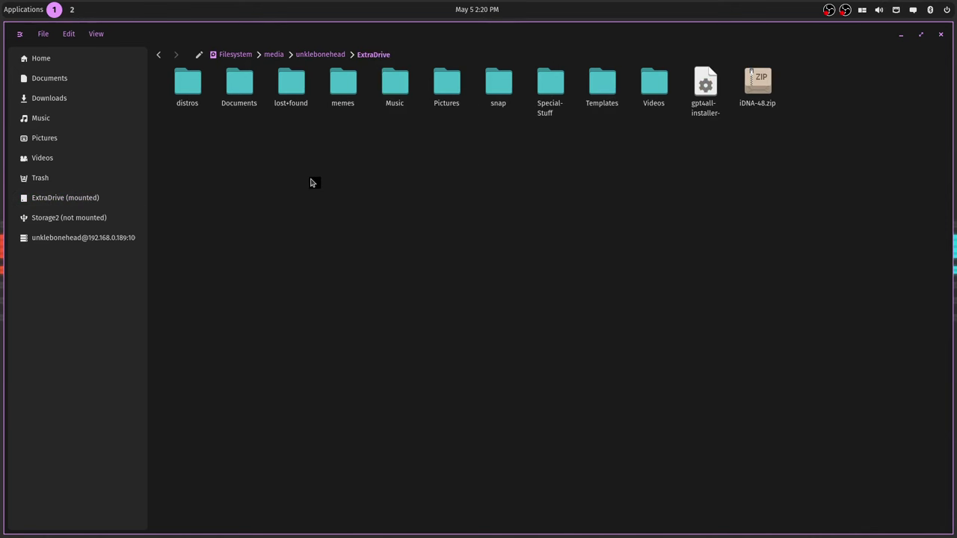
pyautogui.click(47, 220)
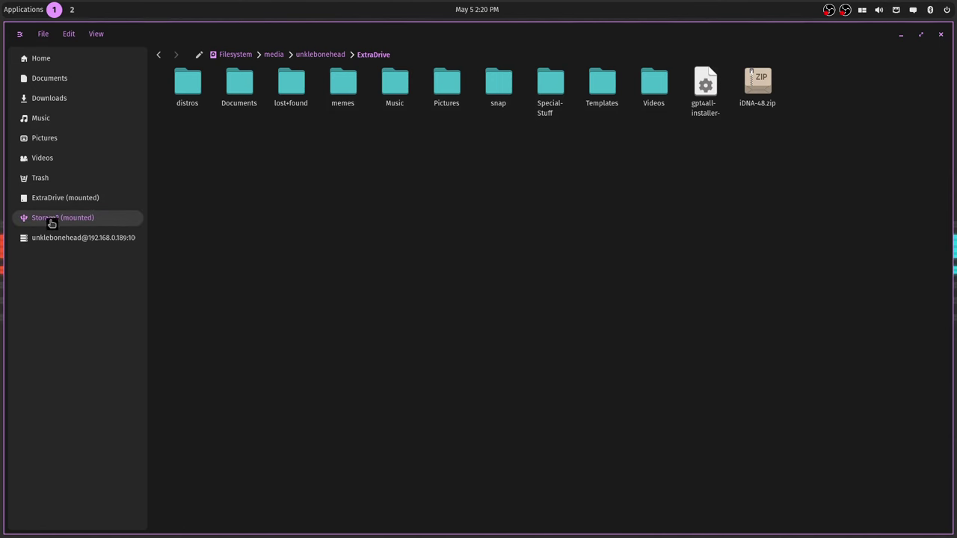
pyautogui.click(51, 223)
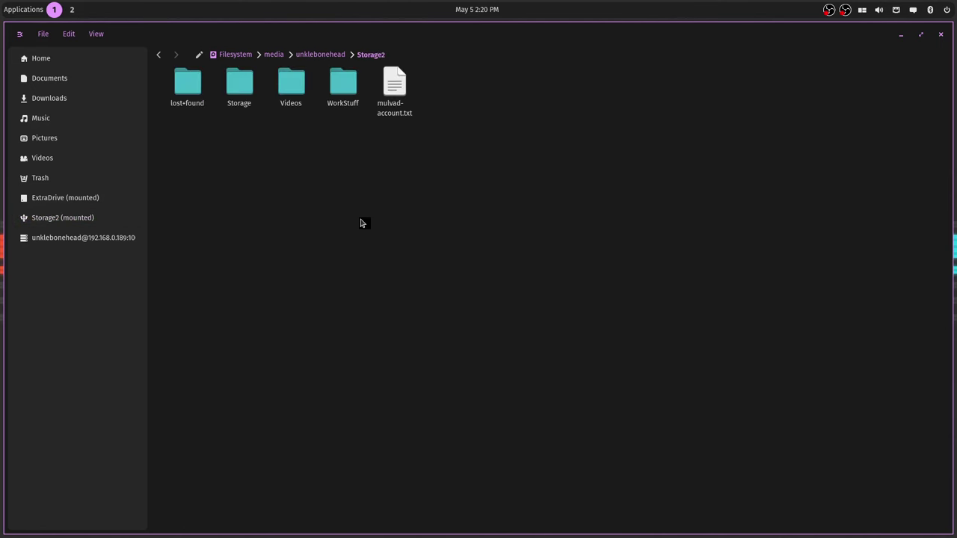
pyautogui.doubleClick(237, 92)
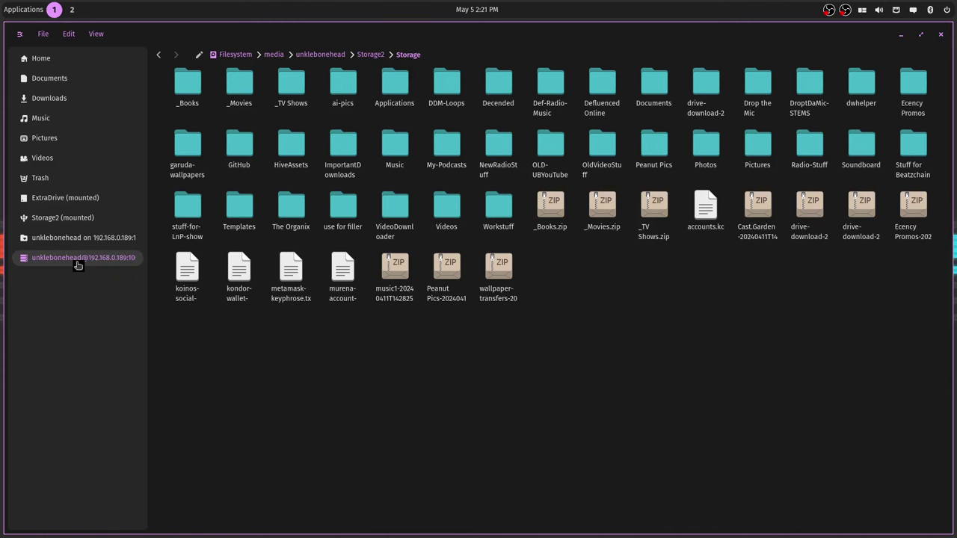
# - View the contents of the mounted WebDAV network share and return to the Home folder
pyautogui.click(80, 239)
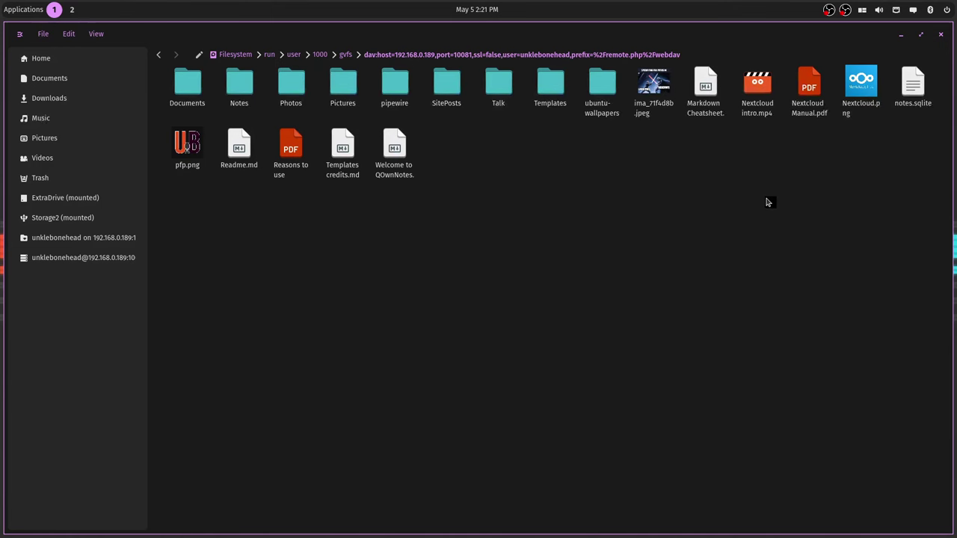
pyautogui.click(58, 63)
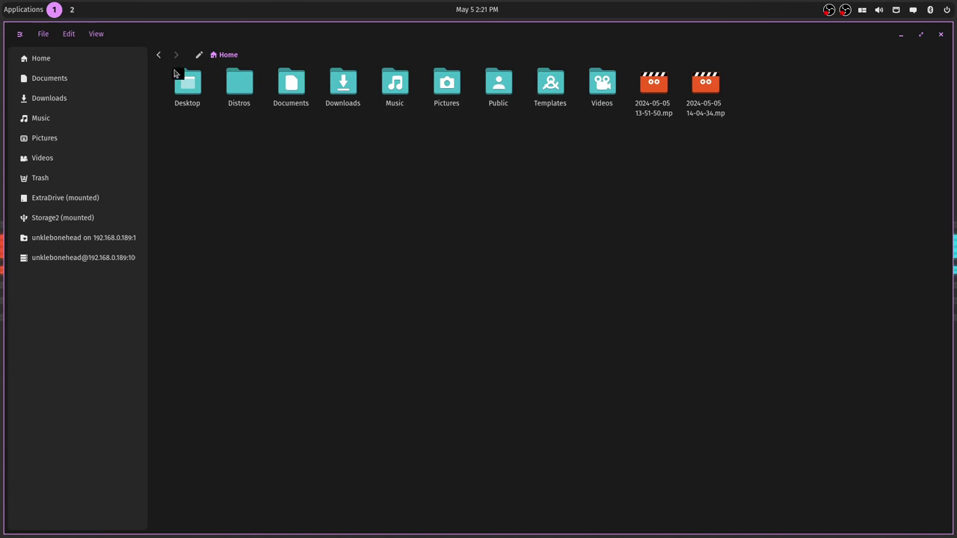
# - Display the Home folder in list view and switch it back to grid view
pyautogui.click(95, 35)
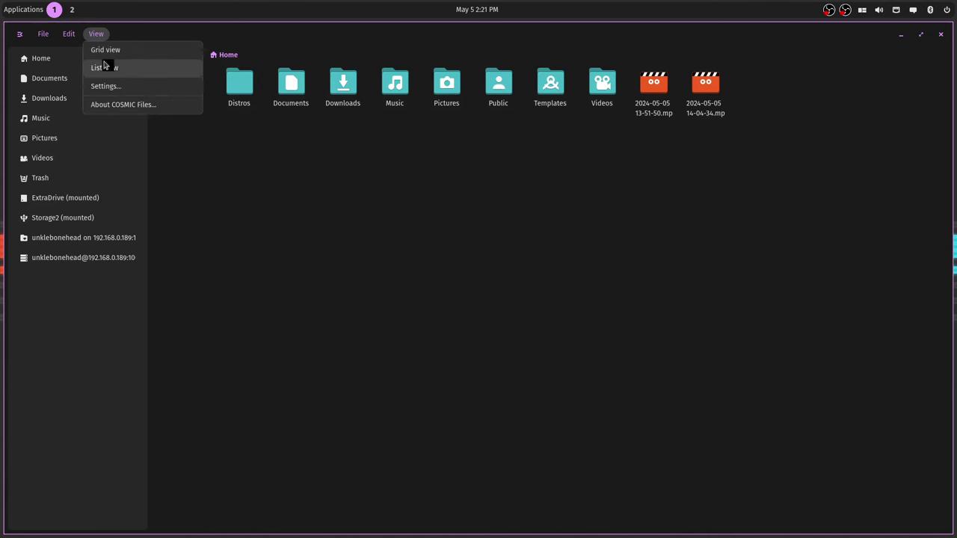
pyautogui.click(109, 67)
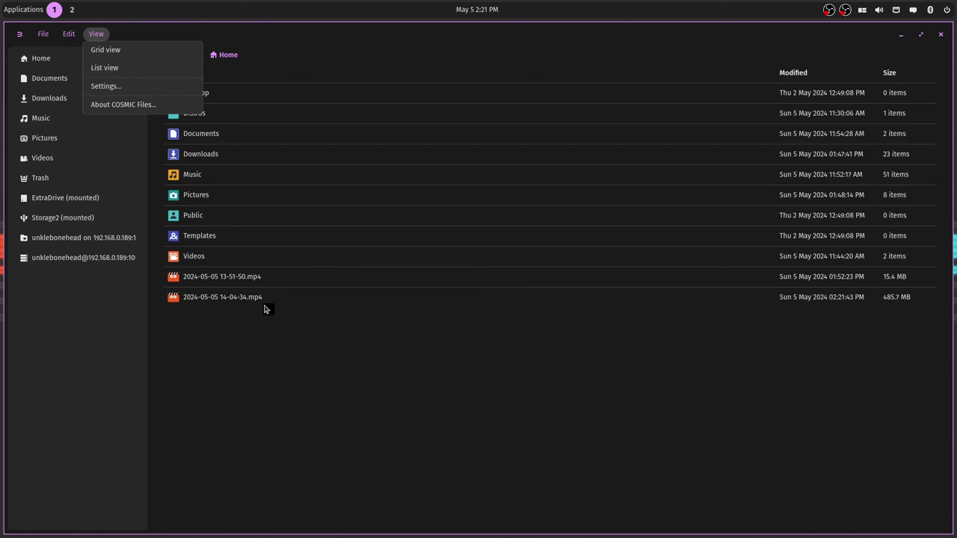
pyautogui.click(117, 49)
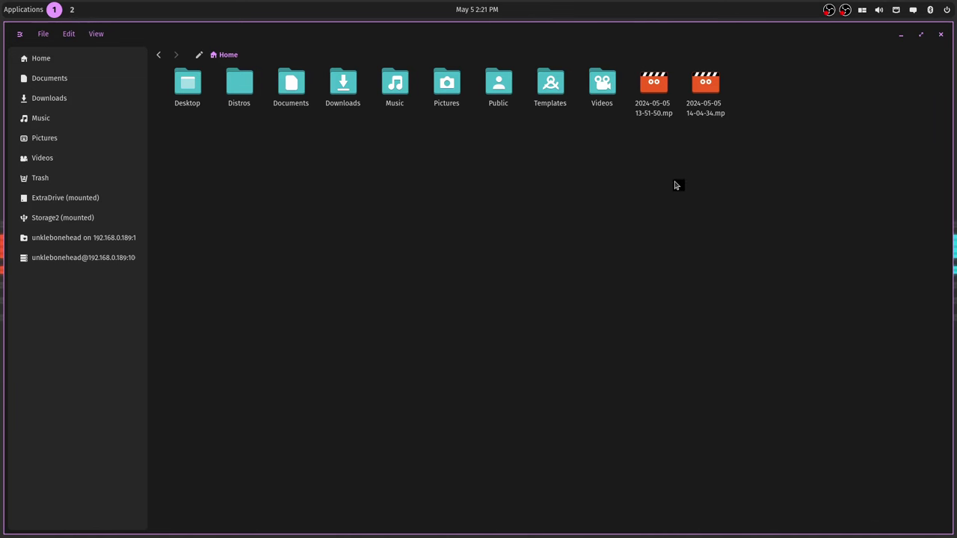
# - In the file manager's settings, enlarge the grid icon size to 125% and close the settings
pyautogui.click(96, 34)
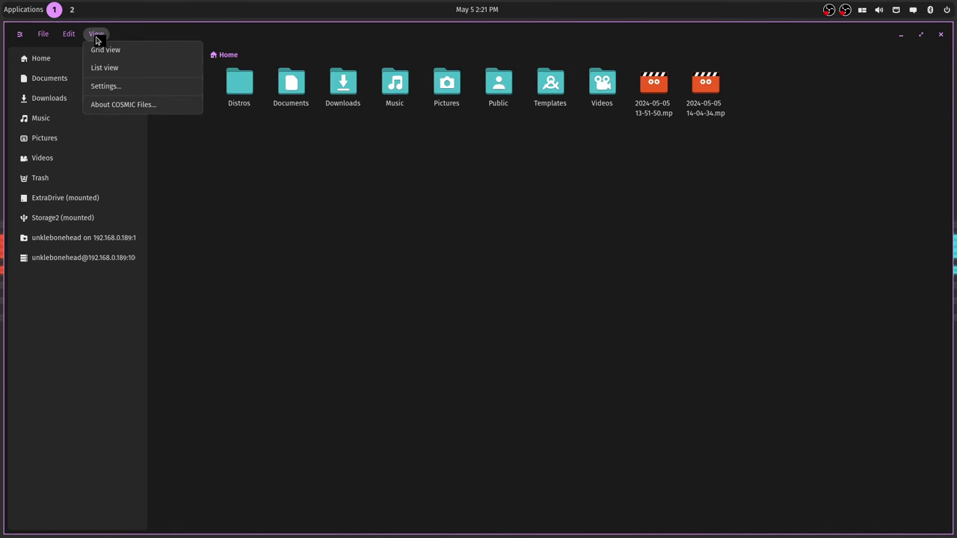
pyautogui.click(100, 87)
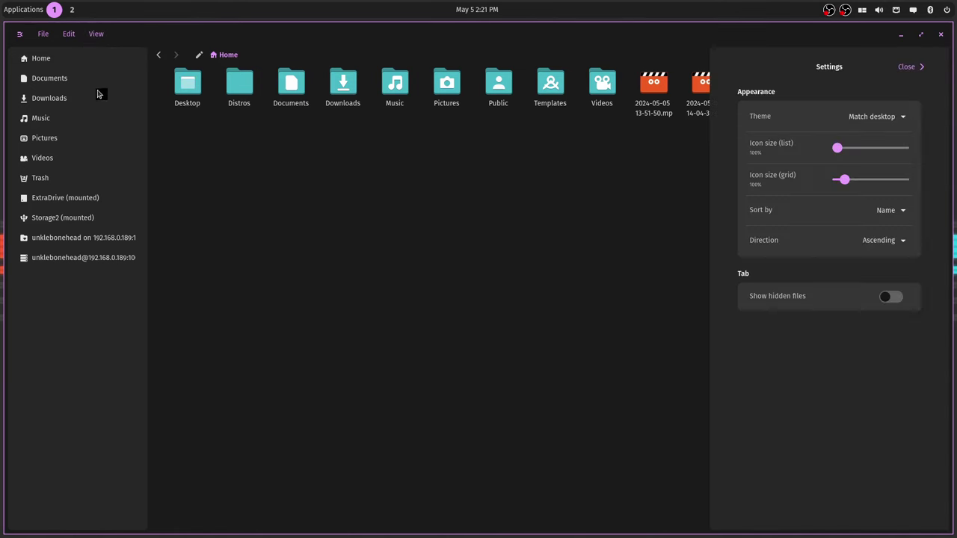
pyautogui.click(844, 182)
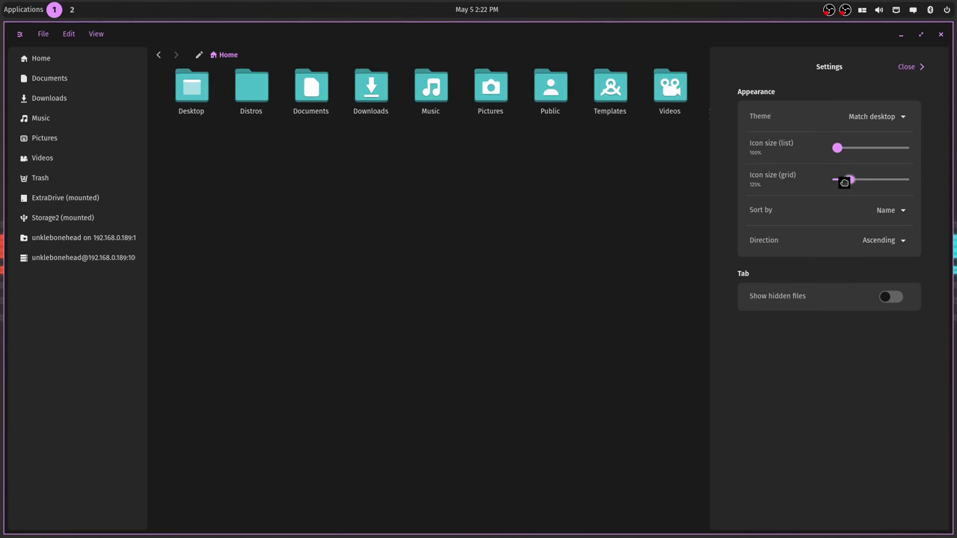
pyautogui.moveTo(844, 182)
pyautogui.mouseDown()
pyautogui.moveTo(832, 181)
pyautogui.moveTo(844, 185)
pyautogui.mouseUp()
pyautogui.click(908, 68)
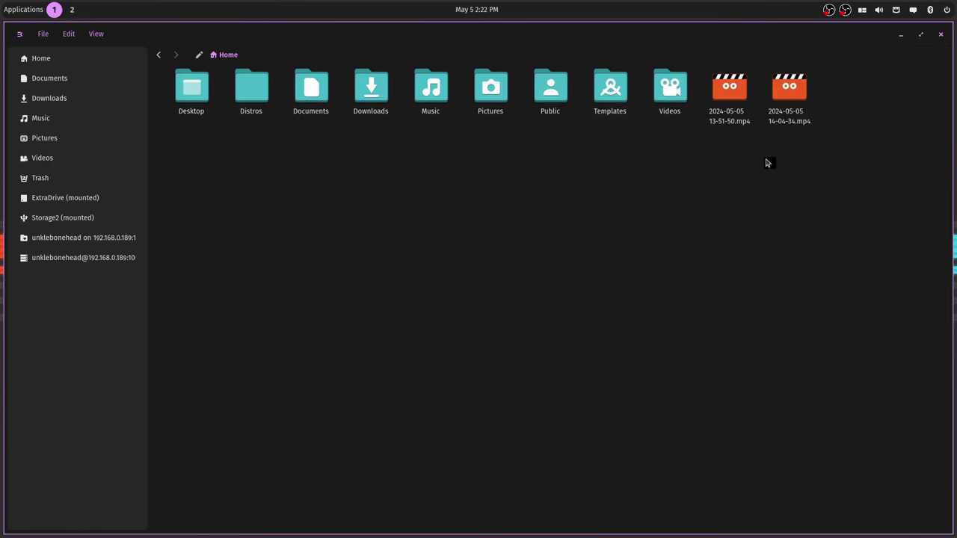
# - Set the file manager's grid icon size to 100% in its settings and close the file manager
pyautogui.click(97, 35)
pyautogui.click(122, 89)
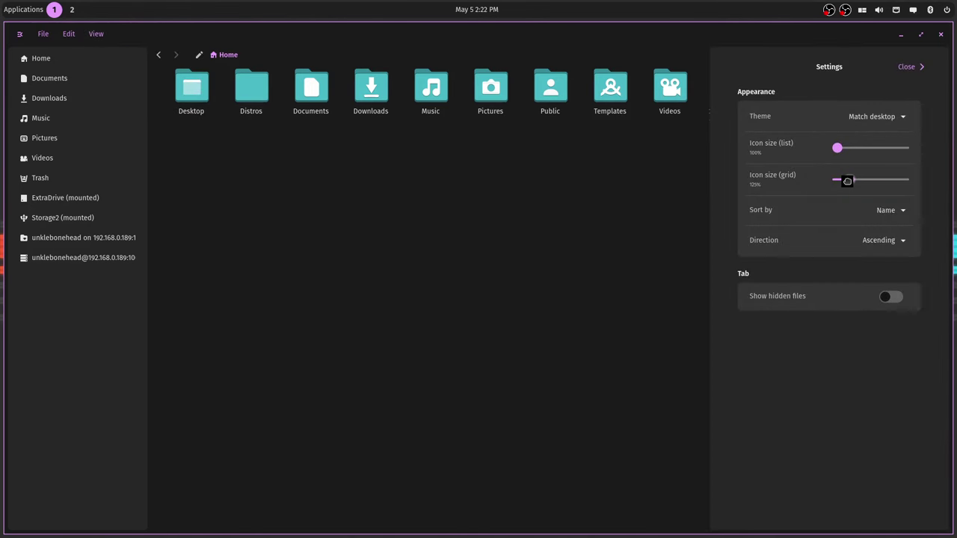
pyautogui.moveTo(847, 180); pyautogui.dragTo(838, 183)
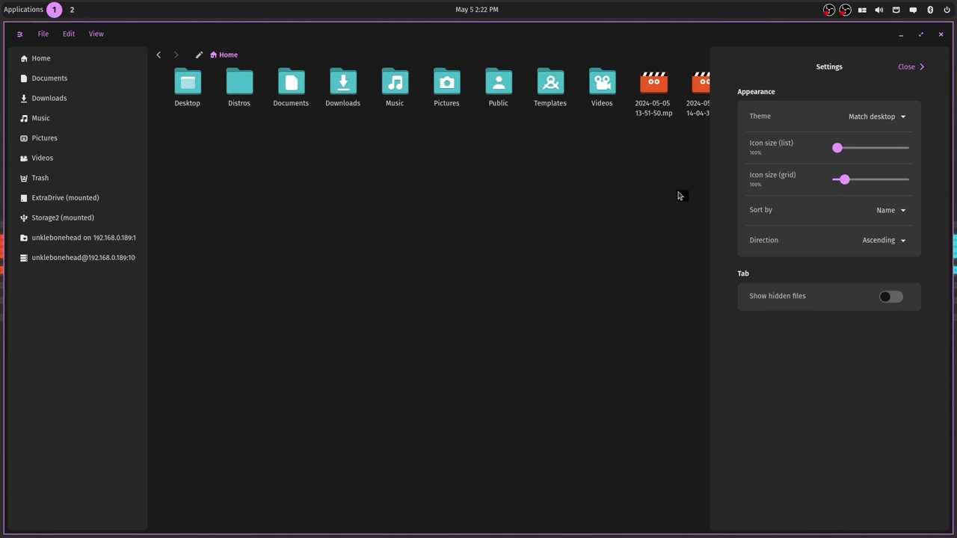
pyautogui.click(907, 69)
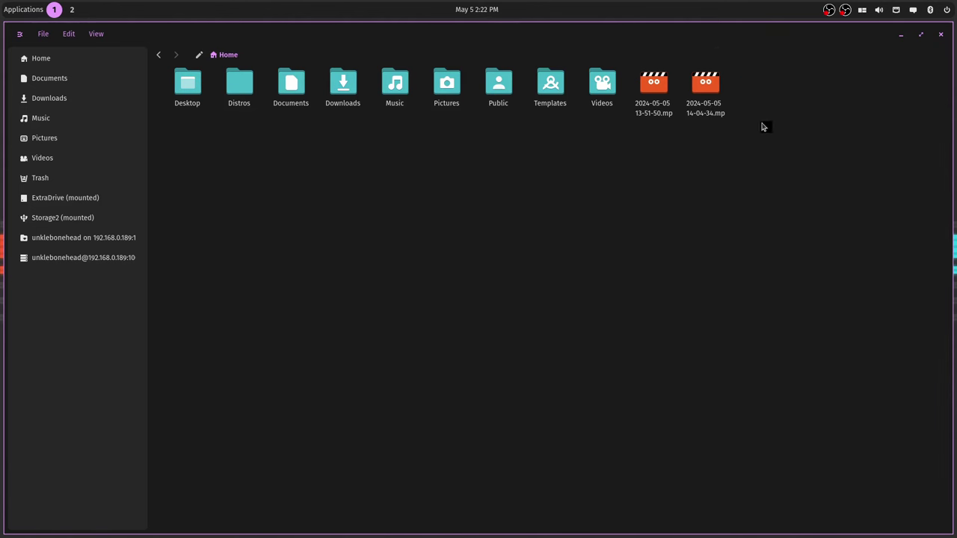
pyautogui.click(941, 34)
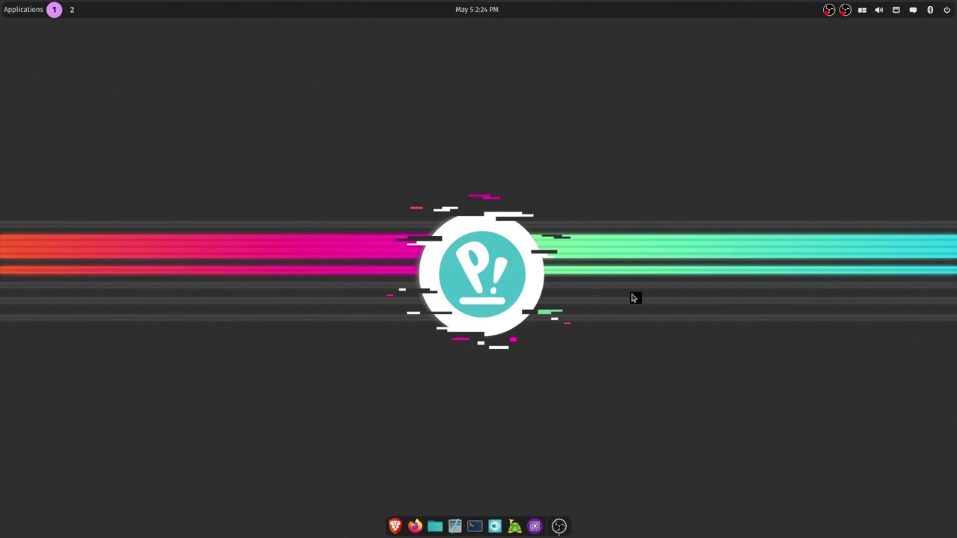
# - Open a terminal window on workspace 1 and switch to workspace 2
pyautogui.press('super+t')
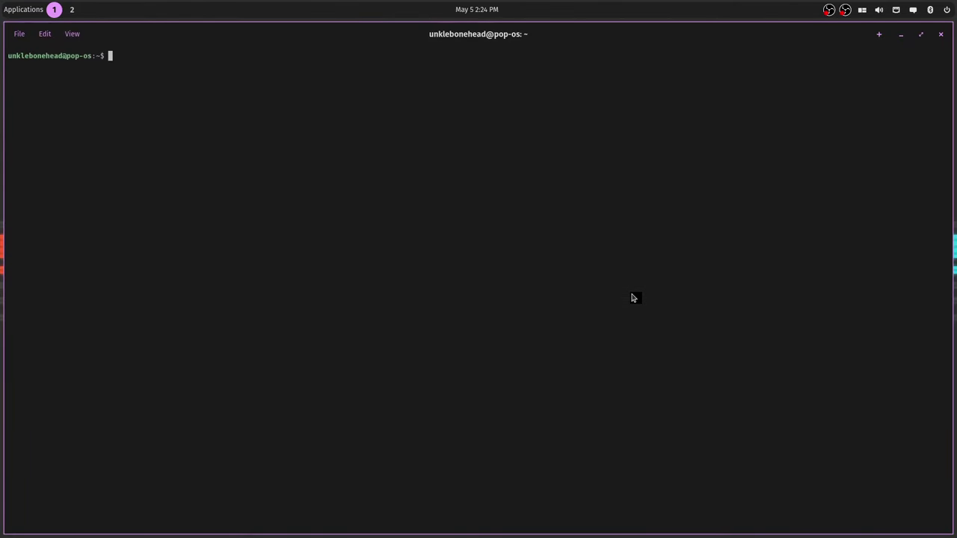
pyautogui.press('ctrl+super+Down')
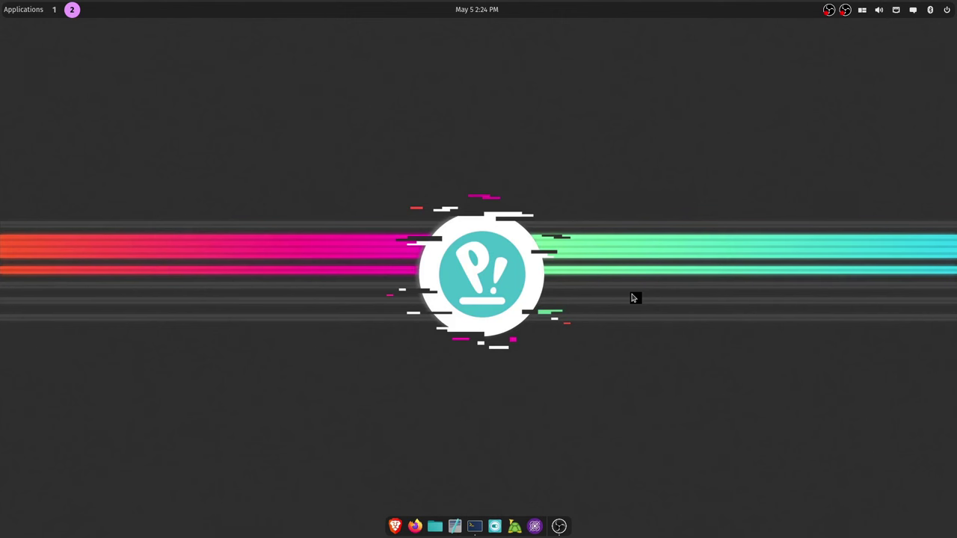
# - Switch back and forth between workspaces 1 and 2, ending on workspace 1 with the terminal
pyautogui.press('ctrl+super+Up')
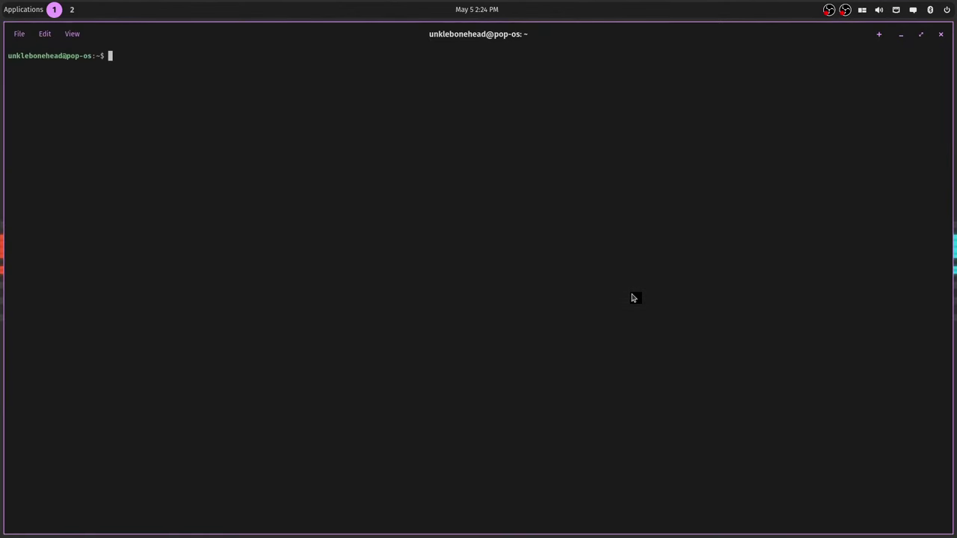
pyautogui.press('ctrl+super+Down')
pyautogui.press('ctrl+super+Up')
pyautogui.press('ctrl+super+Down')
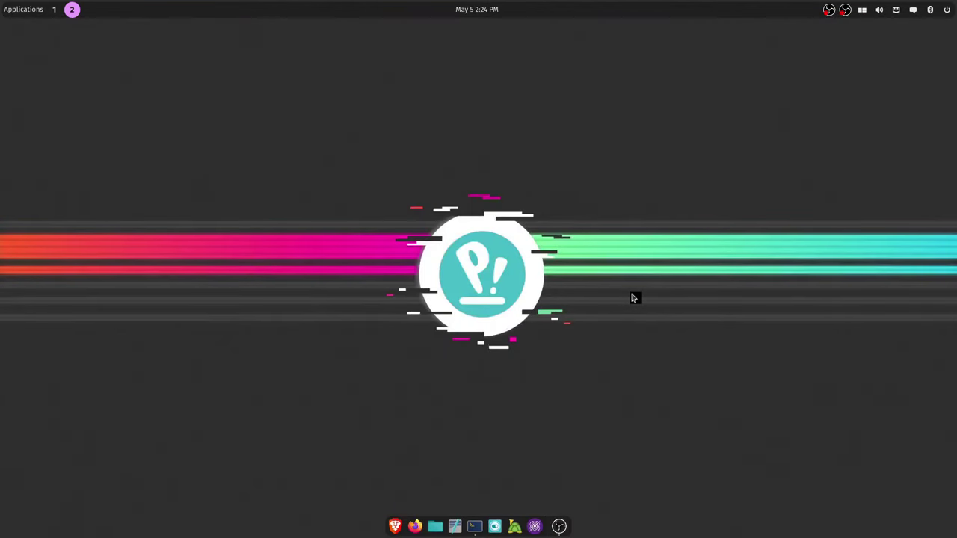
pyautogui.press('ctrl+super+Up')
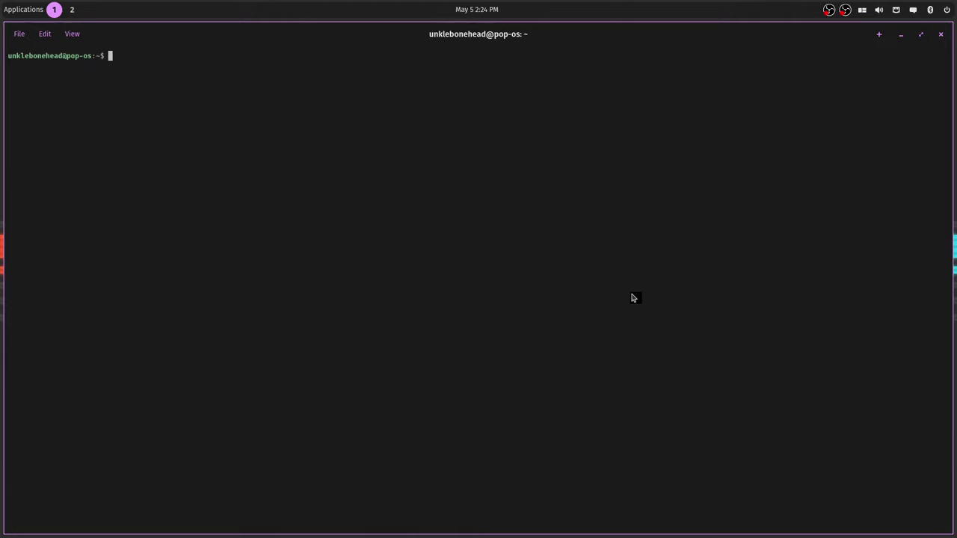
pyautogui.write('inxi')
pyautogui.press('BackSpace')
pyautogui.press('BackSpace')
pyautogui.press('BackSpace')
pyautogui.press('BackSpace')
# - Open a file manager window on workspace 2 and another one on workspace 3
pyautogui.press('super+ctrl+Down')
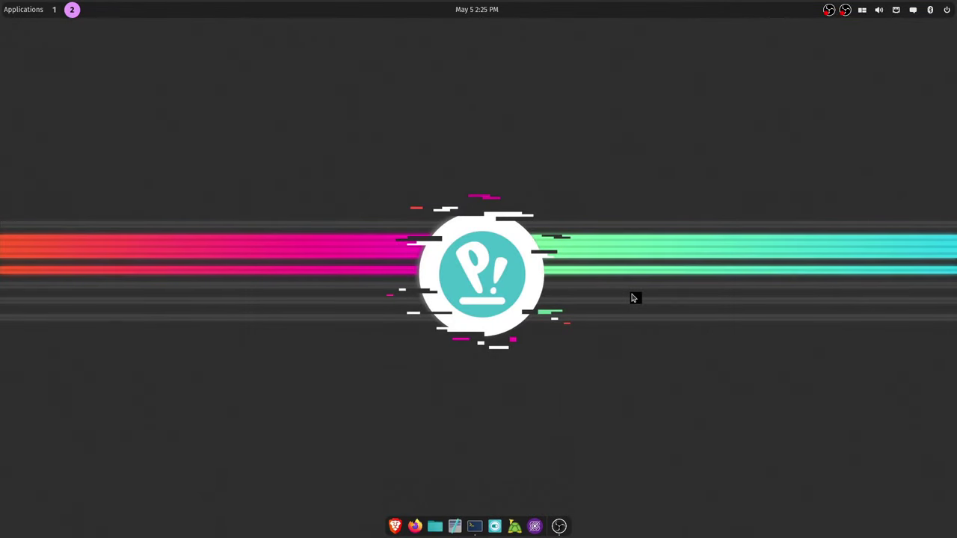
pyautogui.press('super+f')
pyautogui.press('super+ctrl+Down')
pyautogui.press('super+f')
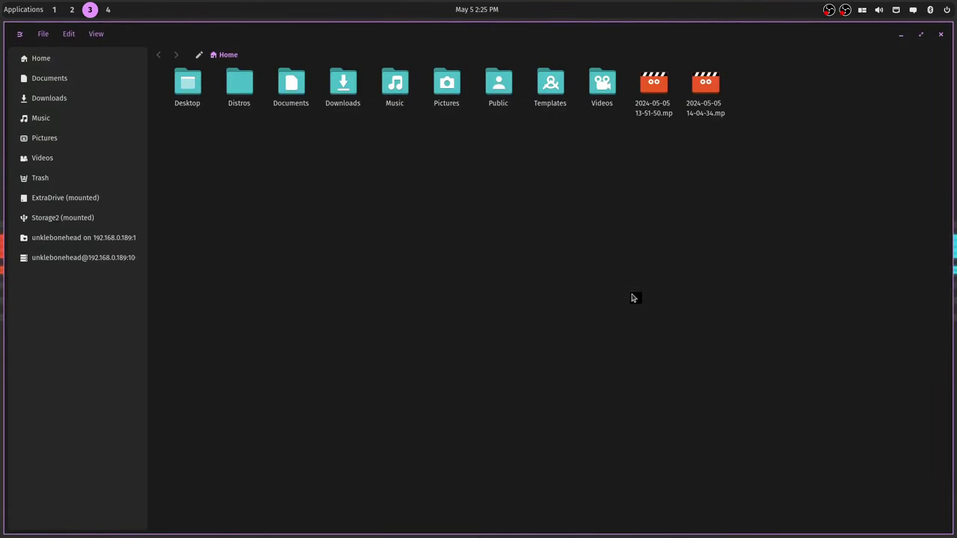
# - Open a terminal window on workspace 4 and move on to workspace 5
pyautogui.press('super+ctrl+Down')
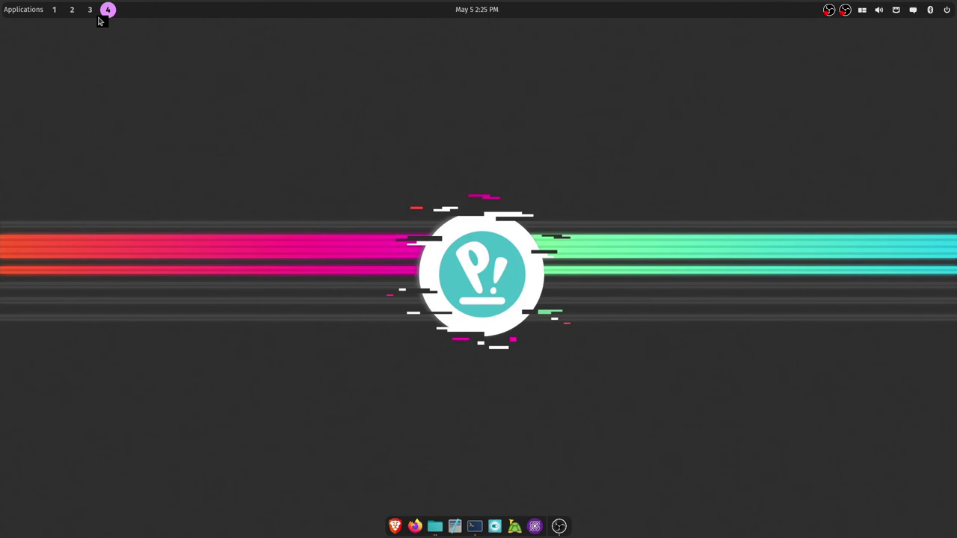
pyautogui.press('super+t')
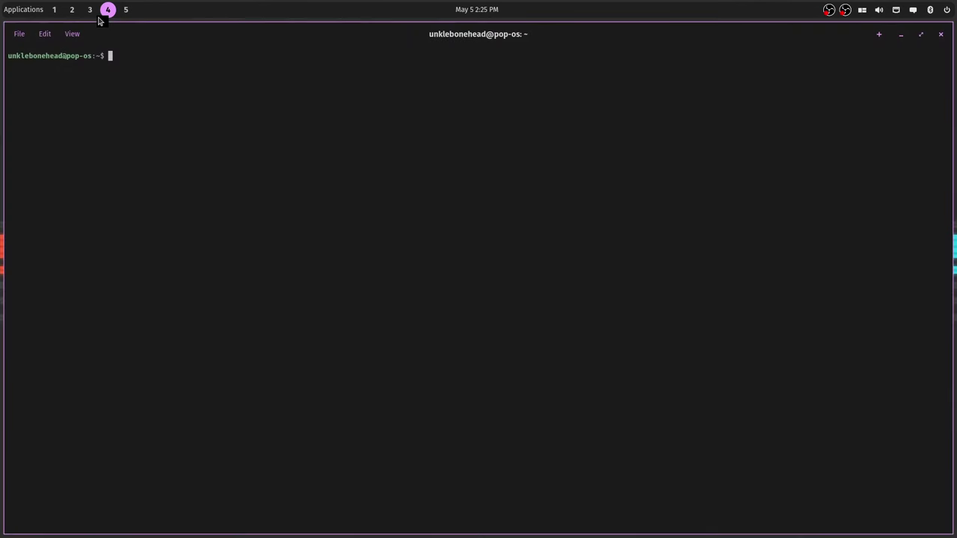
pyautogui.press('super+ctrl+Down')
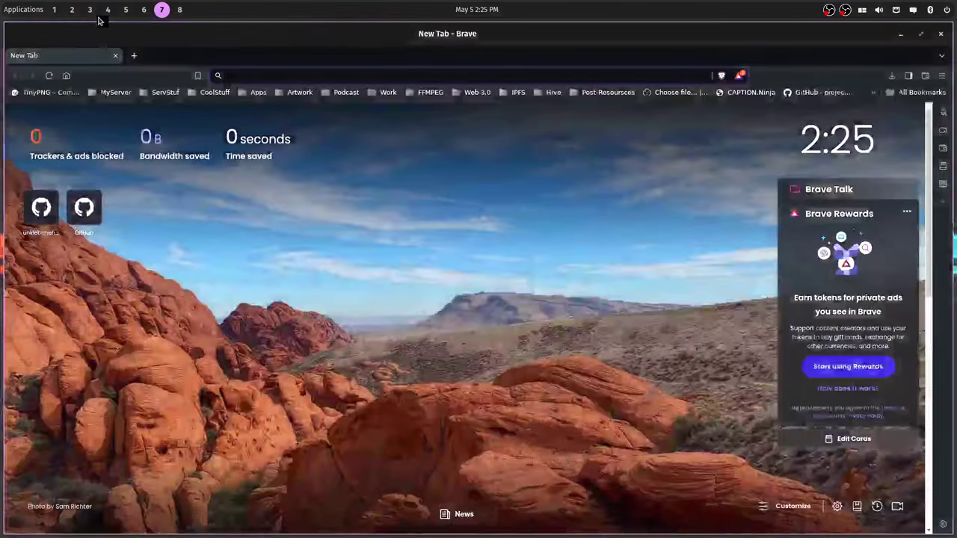
pyautogui.write('v')
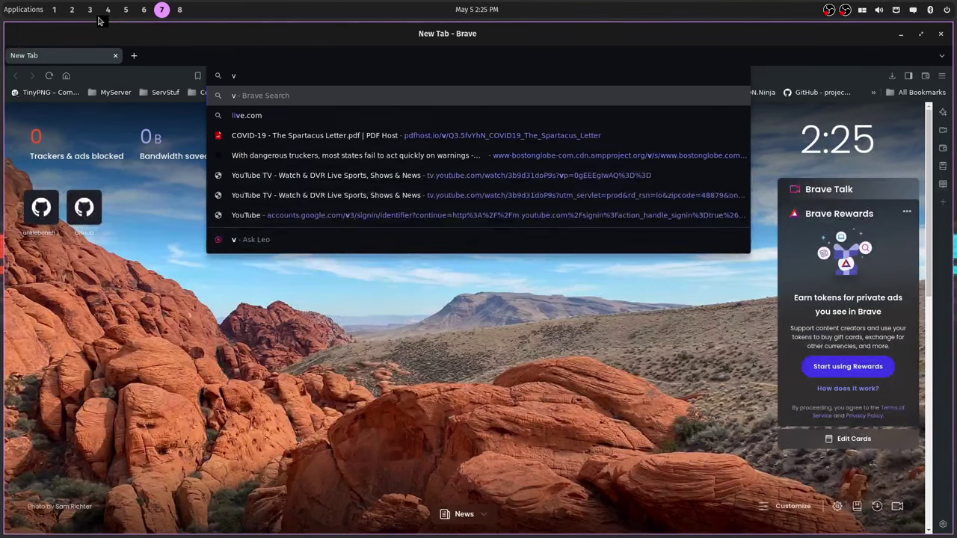
pyautogui.press('BackSpace')
pyautogui.press('super+e')
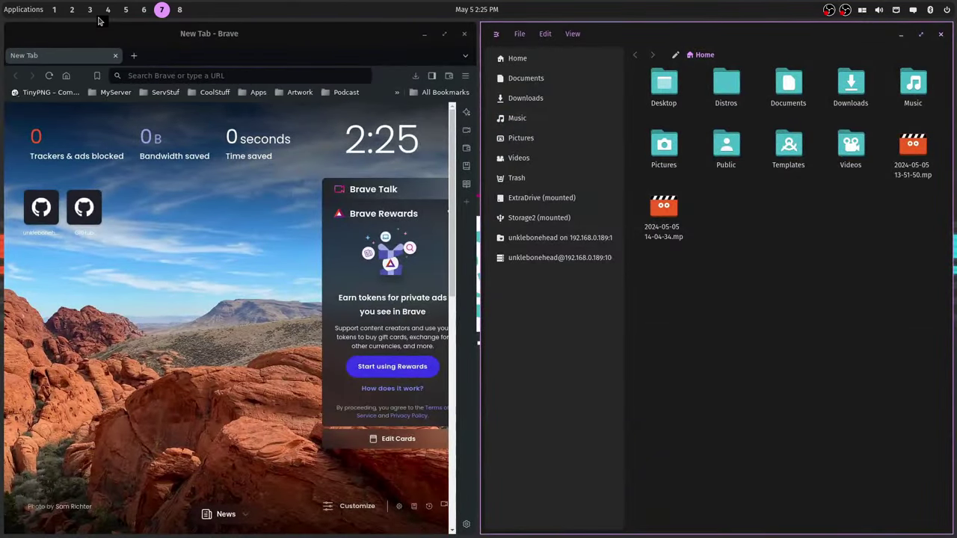
pyautogui.press('super+q')
# - Open a file manager window on workspace 8 and move on to the next workspace
pyautogui.press('super+ctrl+Down')
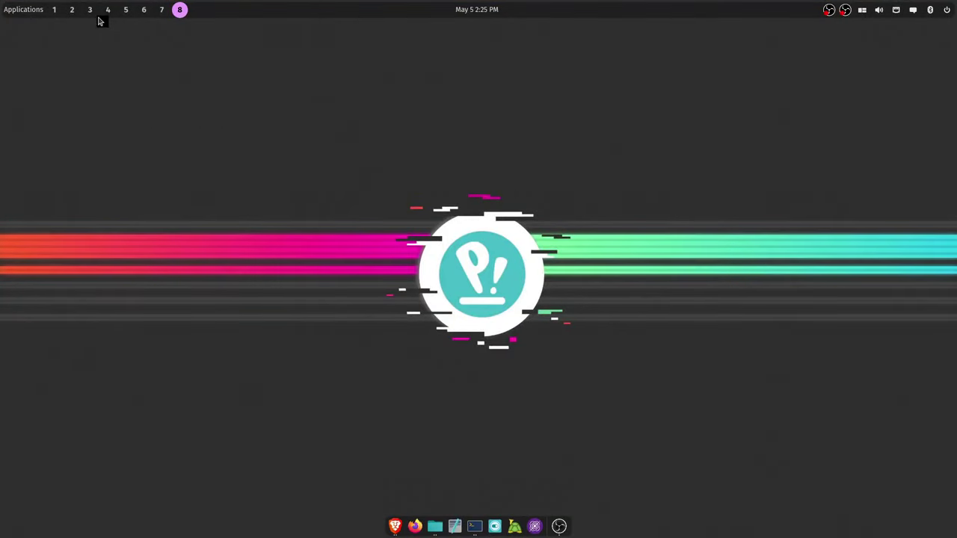
pyautogui.press('super+e')
pyautogui.press('super+ctrl+Down')
# - Go back through the workspaces to workspace 1, closing the open windows on each, including the terminal on workspace 1
pyautogui.press('super+ctrl+Up')
pyautogui.press('super+ctrl+Up')
pyautogui.press('super+ctrl+Up')
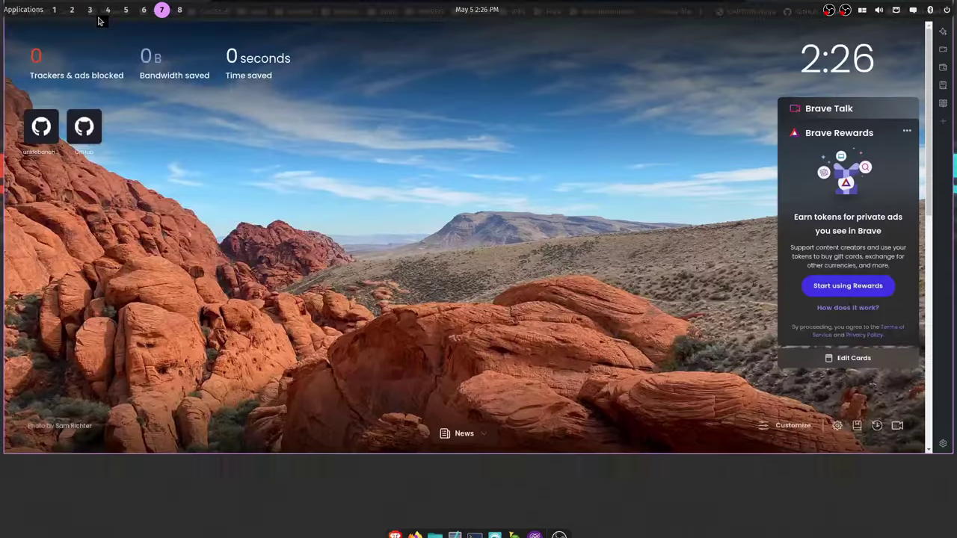
pyautogui.press('super+ctrl+Up')
pyautogui.press('super+ctrl+Up')
pyautogui.press('super+ctrl+Up')
pyautogui.press('super+ctrl+Up')
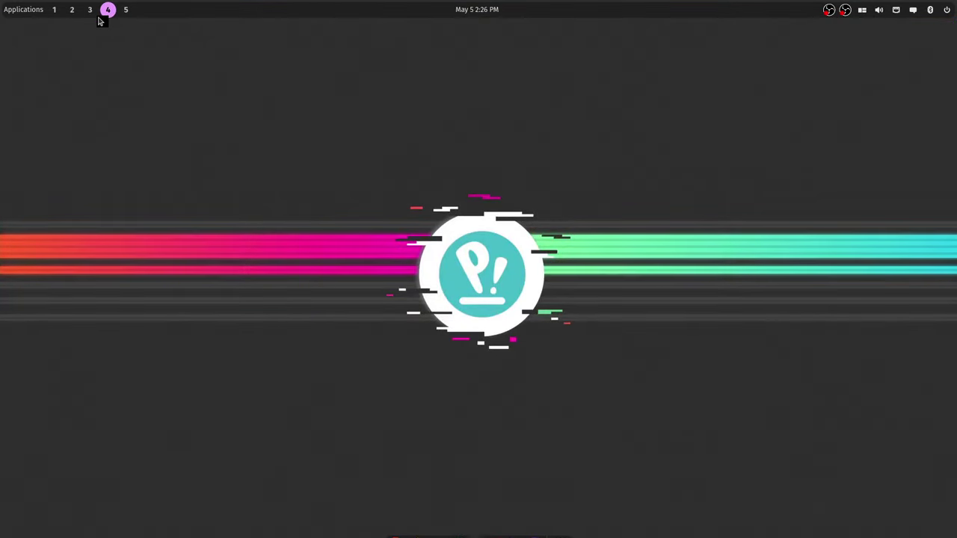
pyautogui.press('super+ctrl+Up')
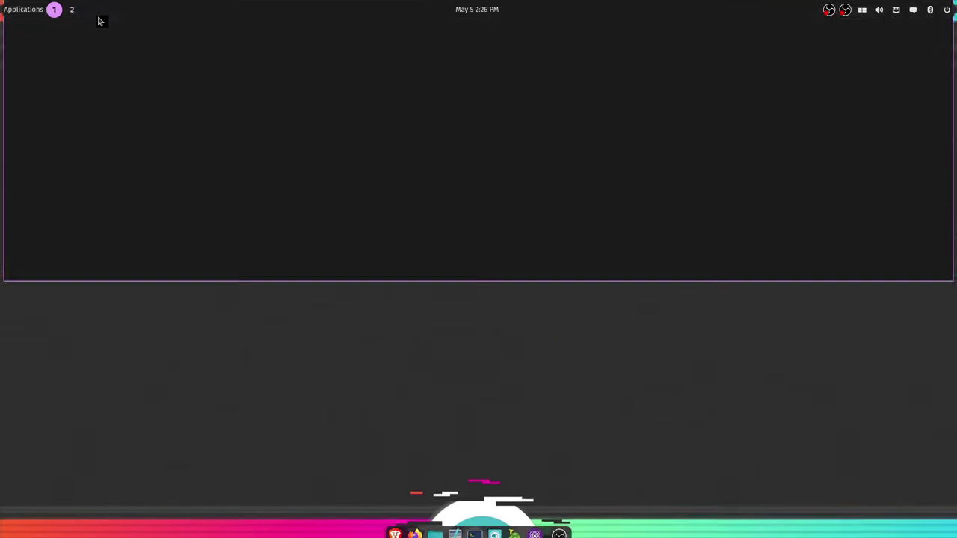
pyautogui.press('super+h')
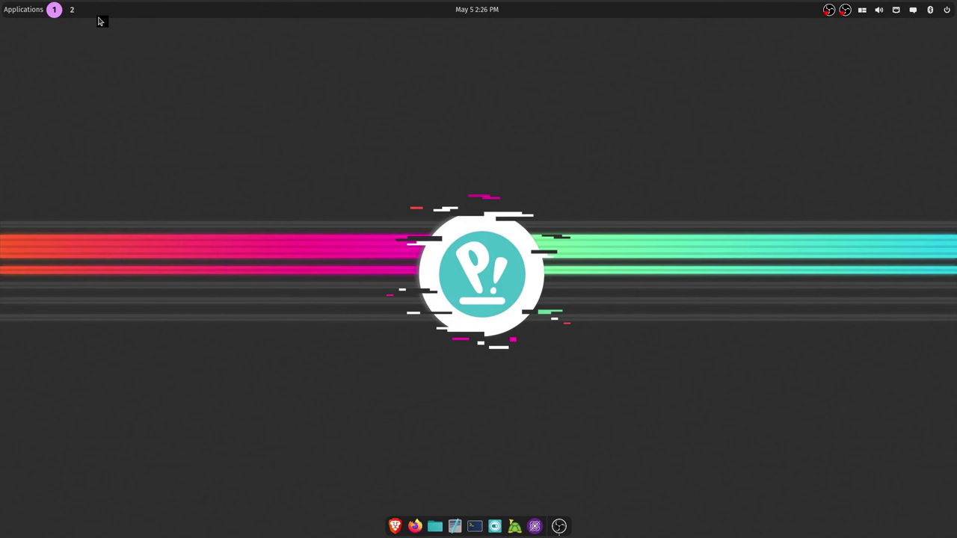
# - Search the launcher for "ap" and open the COSMIC App Store
pyautogui.press('super')
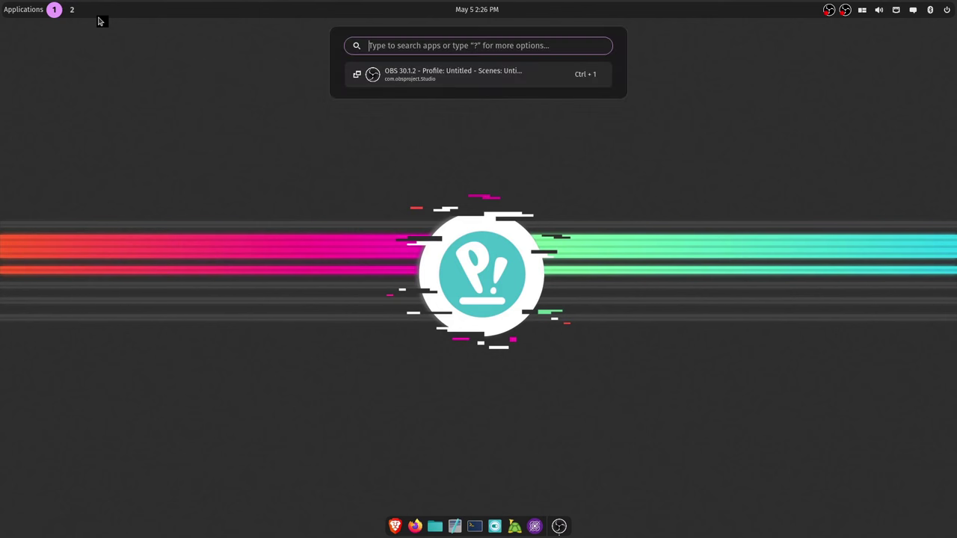
pyautogui.write('ap')
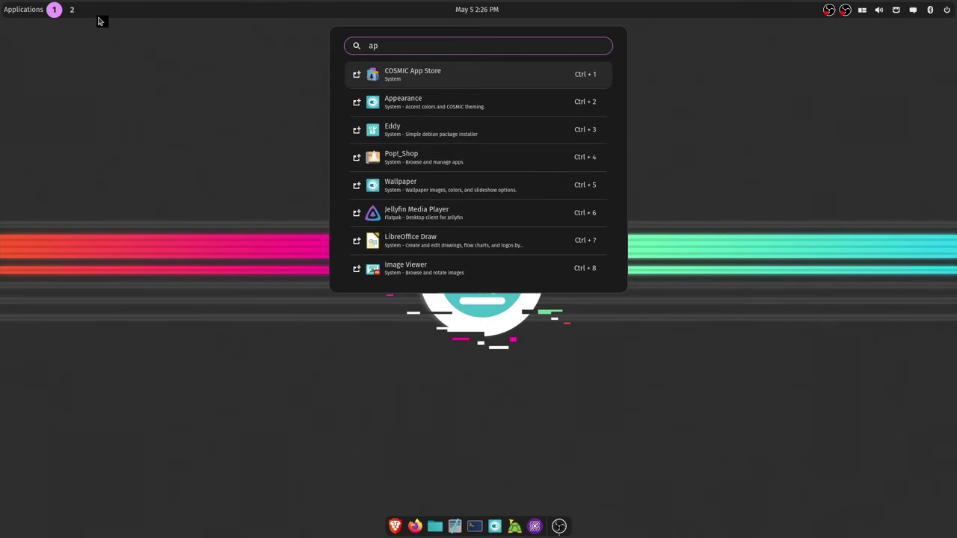
pyautogui.press('Return')
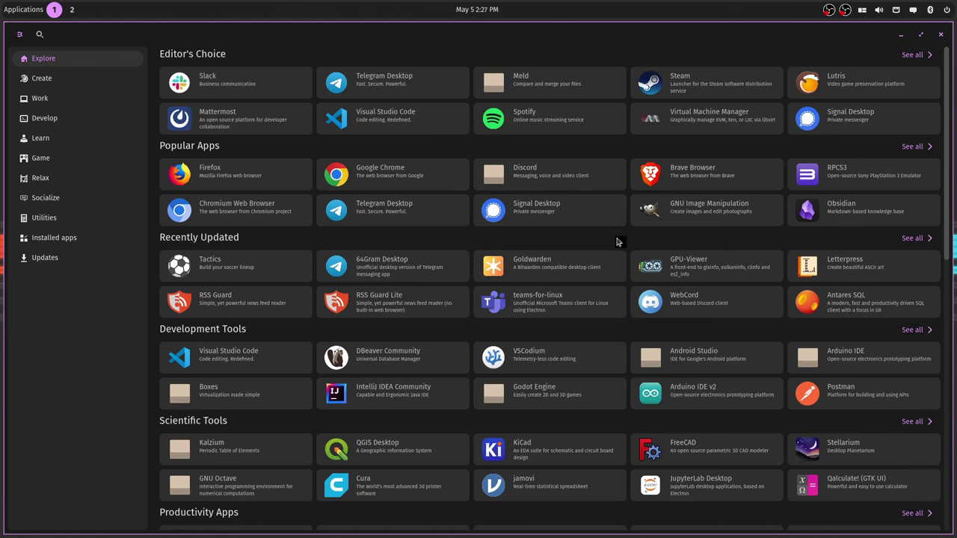
# - Search the launcher for "pop" and open Pop!_Shop beside the COSMIC App Store
pyautogui.press('super')
pyautogui.write('pop')
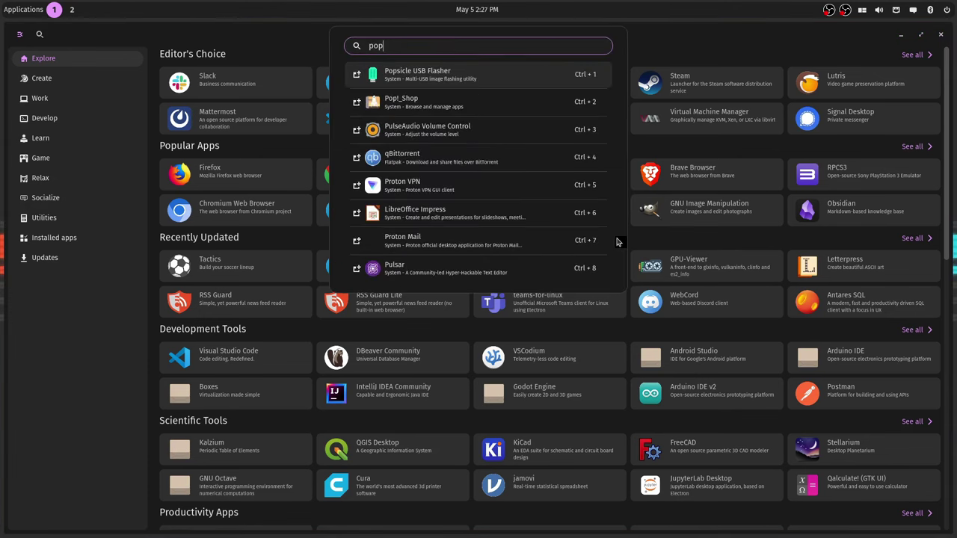
pyautogui.press('Down')
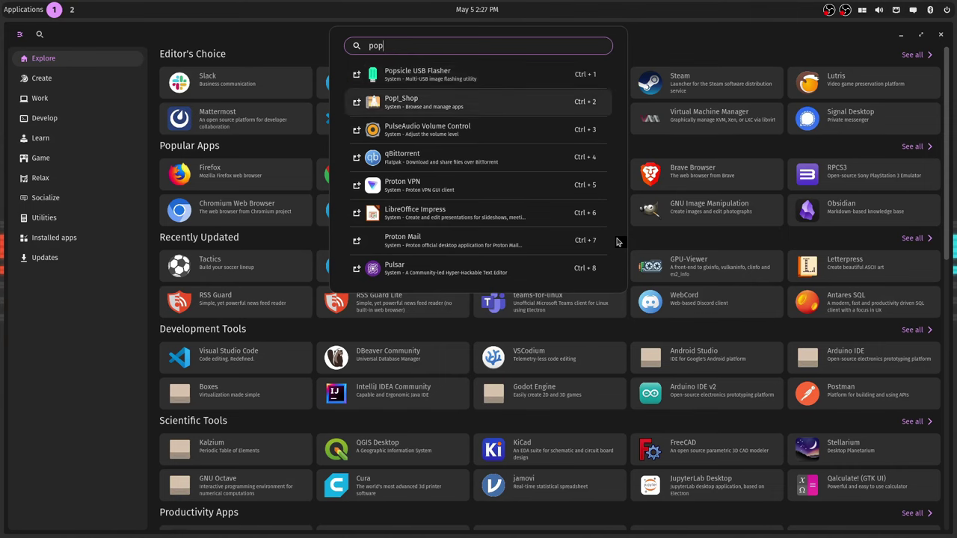
pyautogui.press('Return')
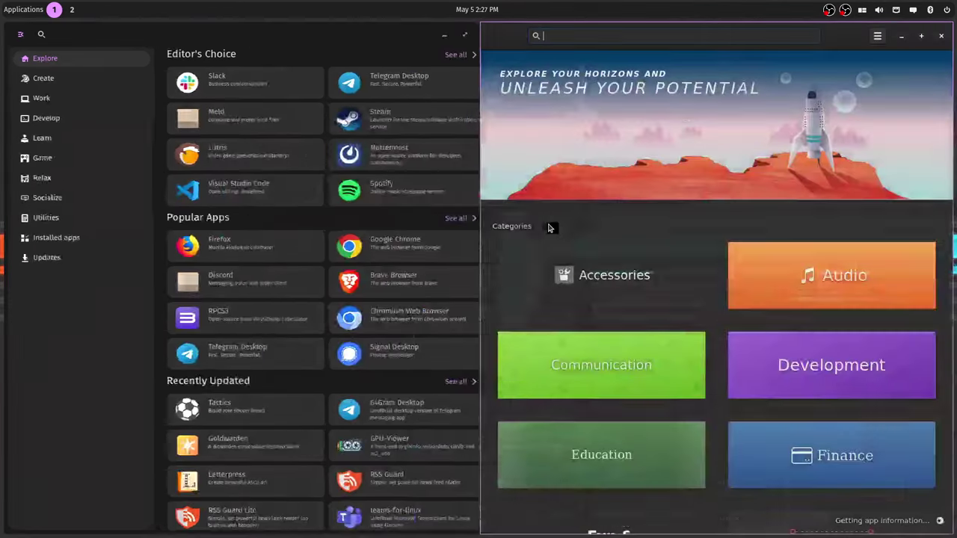
pyautogui.press('super')
pyautogui.press('Escape')
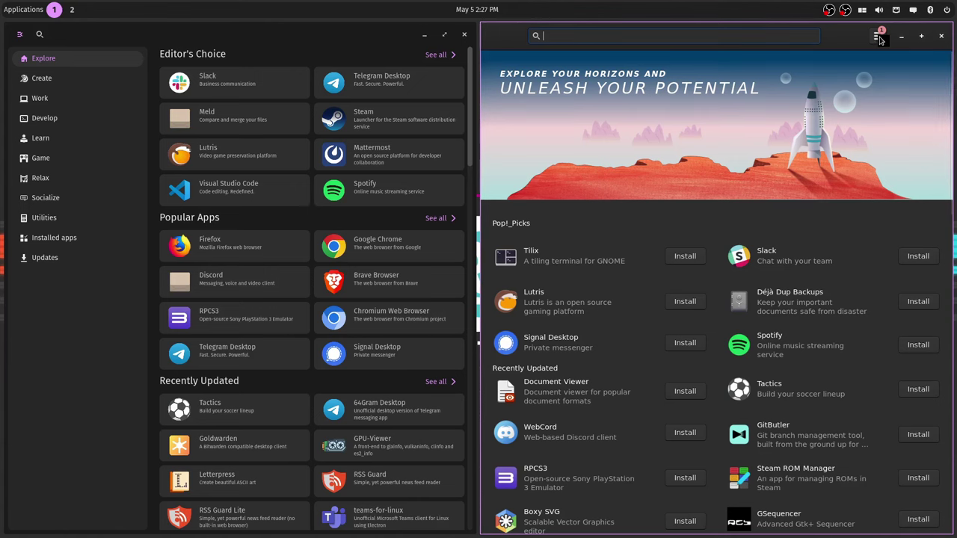
# - Show the installed apps in Pop!_Shop and view the details of Runtime Updates
pyautogui.click(877, 38)
pyautogui.click(866, 66)
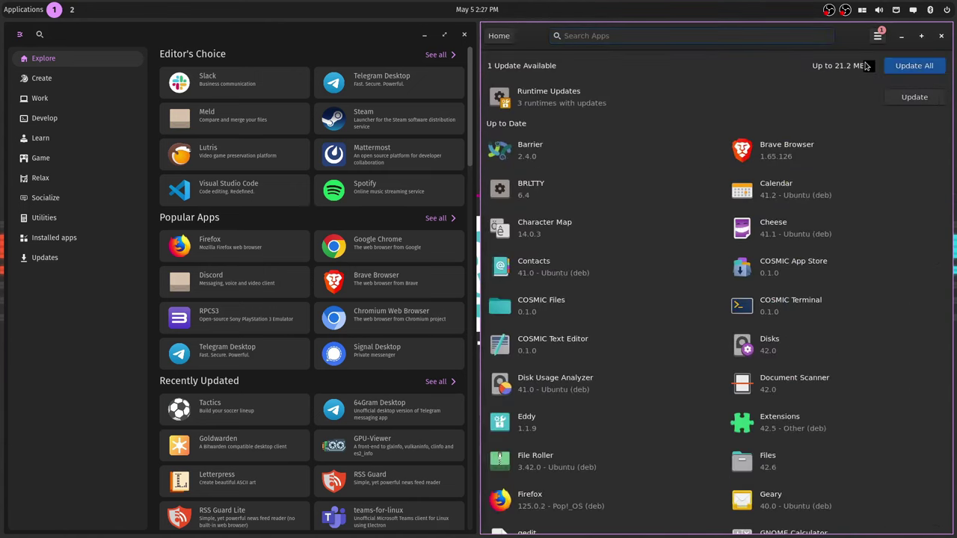
pyautogui.click(619, 98)
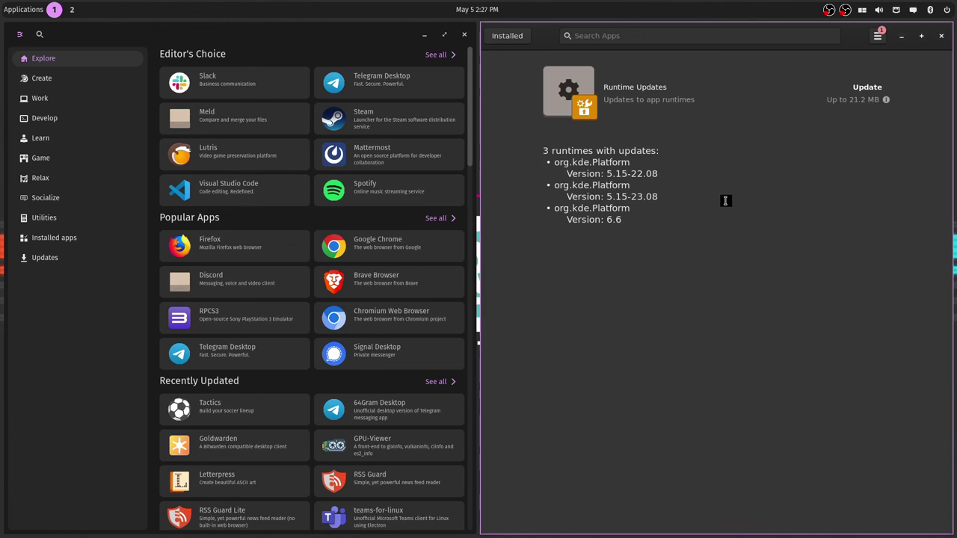
# - Check the COSMIC App Store for updates, and return both stores to their start pages to compare them
pyautogui.click(65, 263)
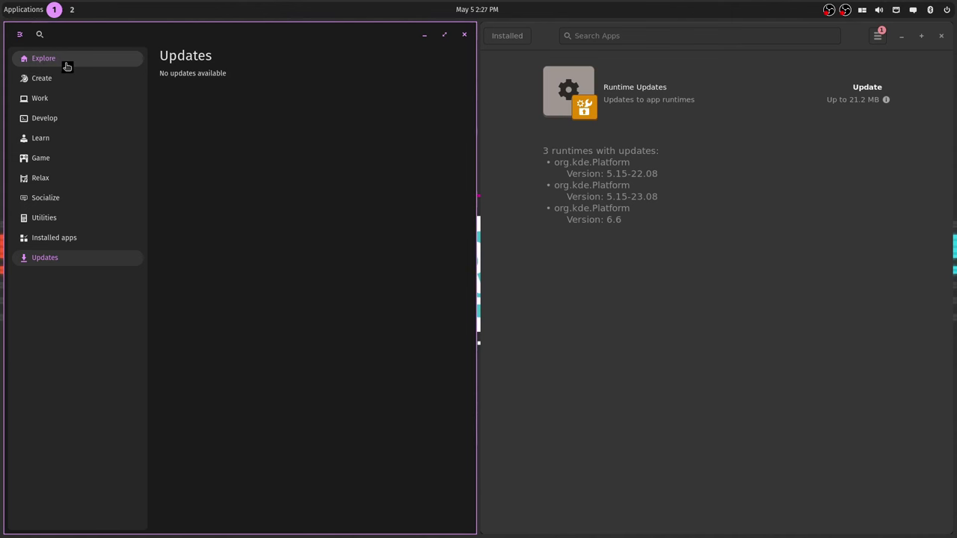
pyautogui.click(66, 62)
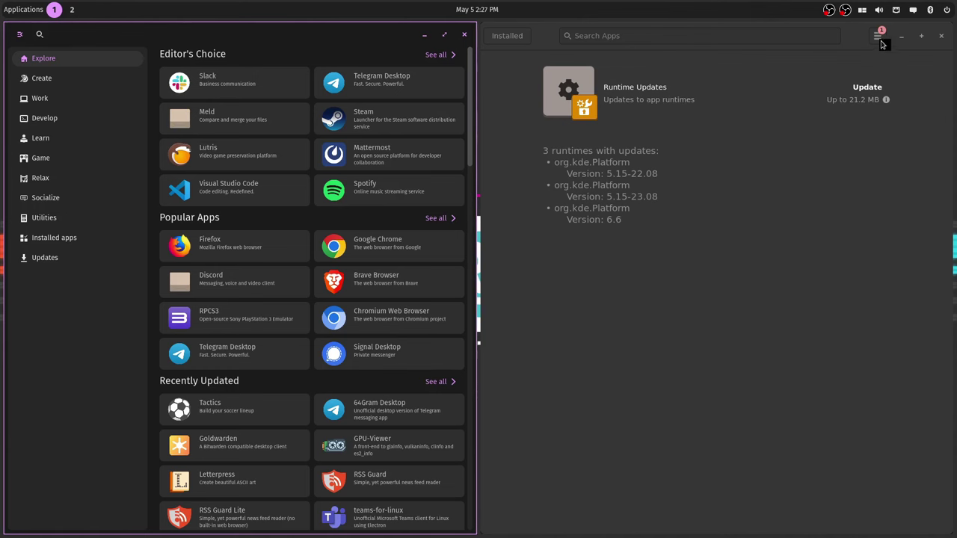
pyautogui.click(512, 42)
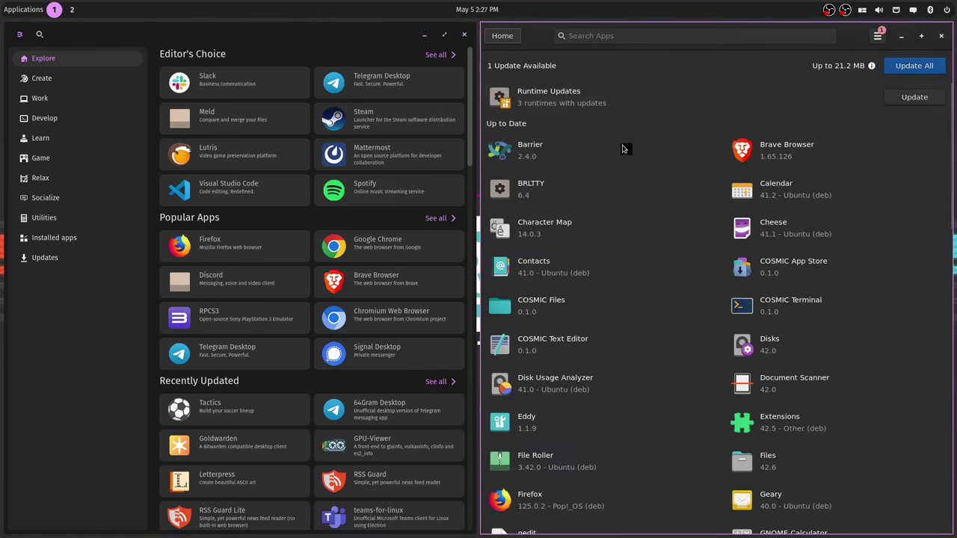
pyautogui.click(509, 43)
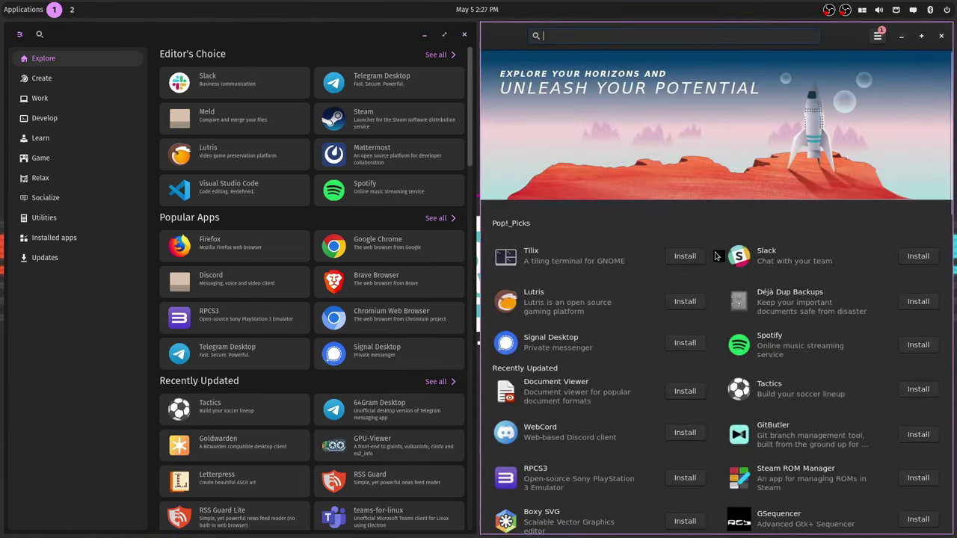
pyautogui.scroll(-3, 389, 395)
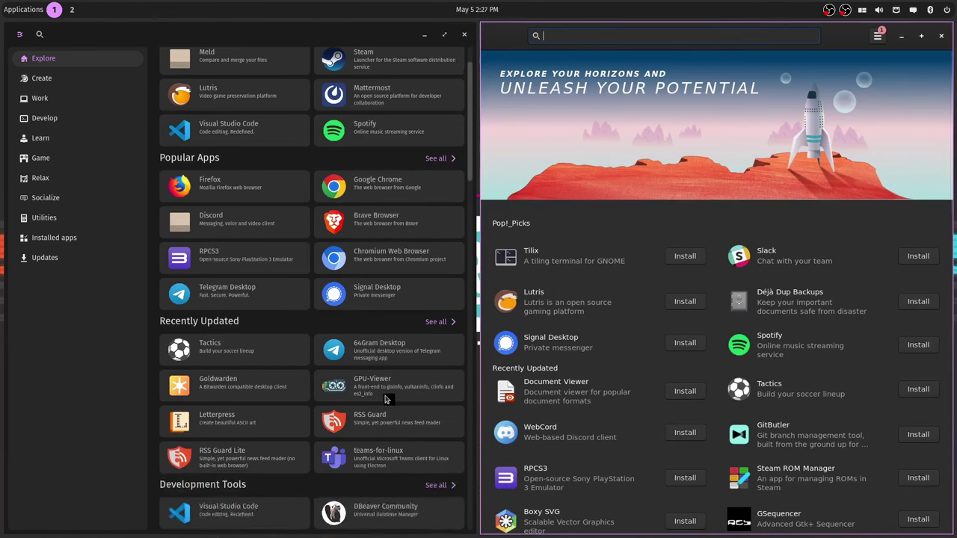
pyautogui.scroll(2, 387, 395)
pyautogui.scroll(1, 382, 399)
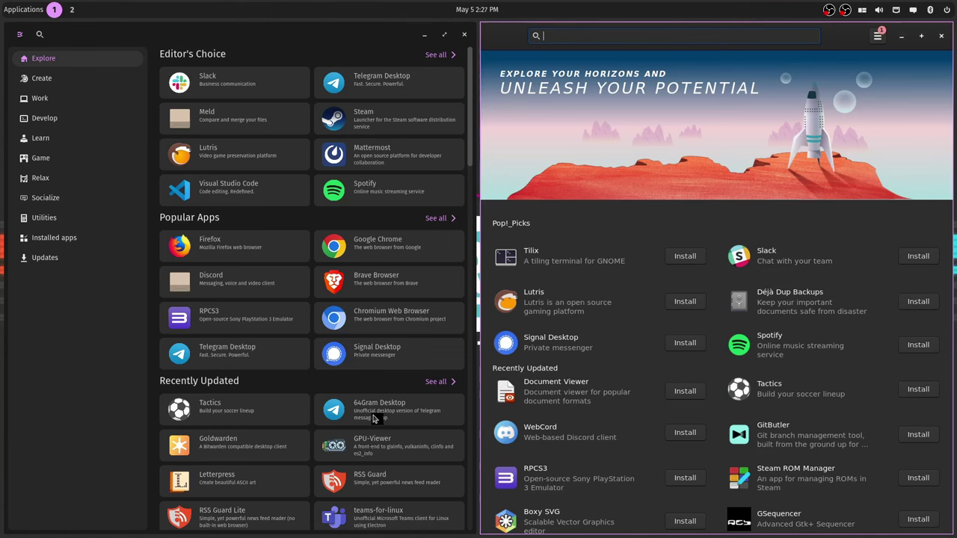
# - Open the Slack page in both the COSMIC App Store and Pop!_Shop and compare their descriptions
pyautogui.click(228, 81)
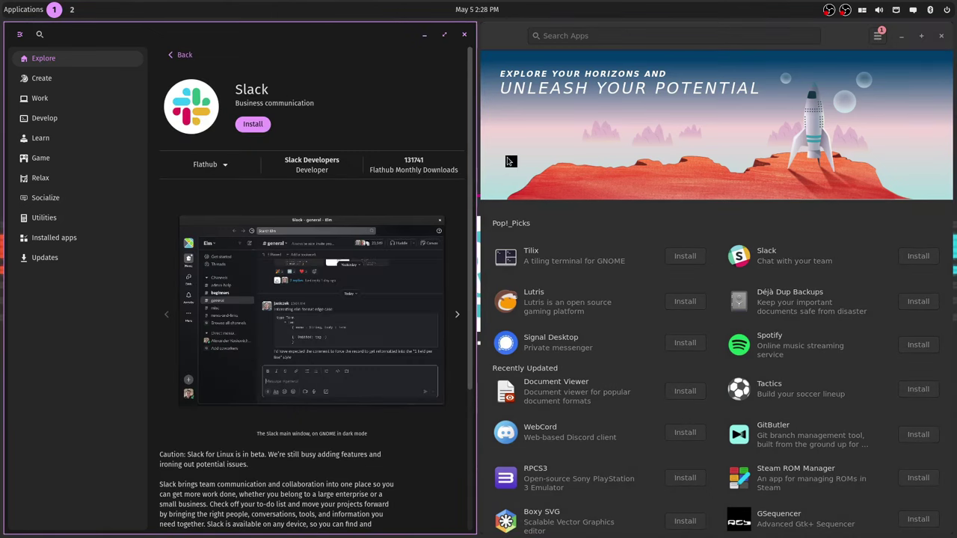
pyautogui.click(815, 260)
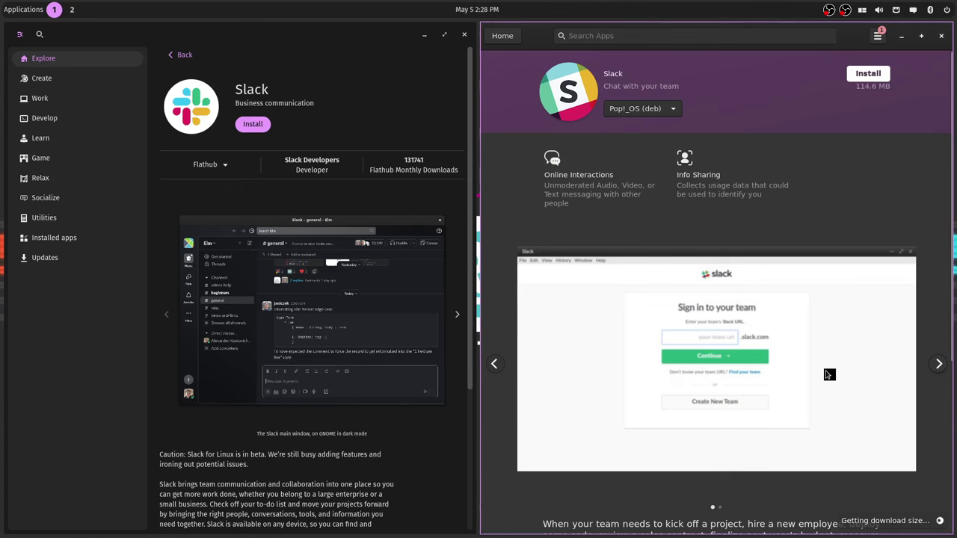
pyautogui.scroll(-5, 648, 401)
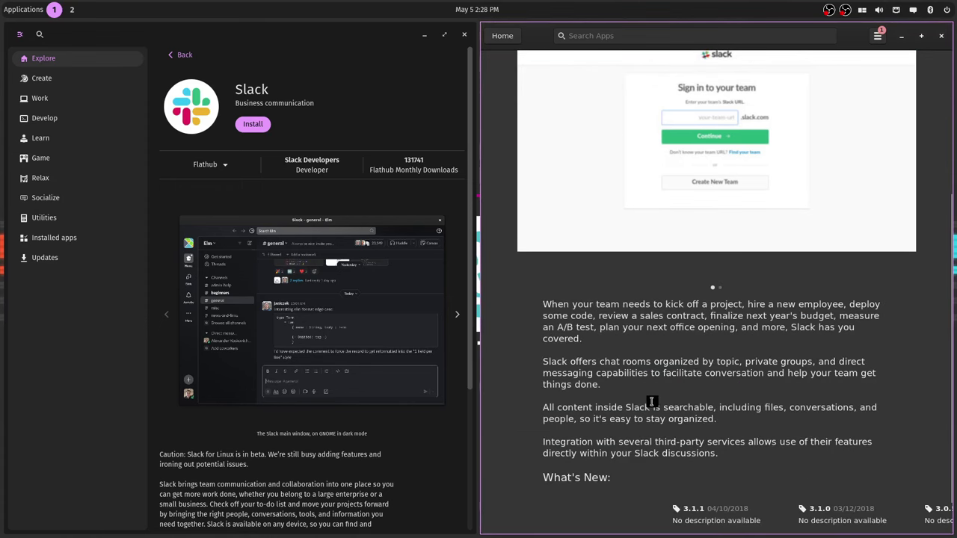
pyautogui.scroll(-5, 464, 397)
pyautogui.scroll(4, 463, 396)
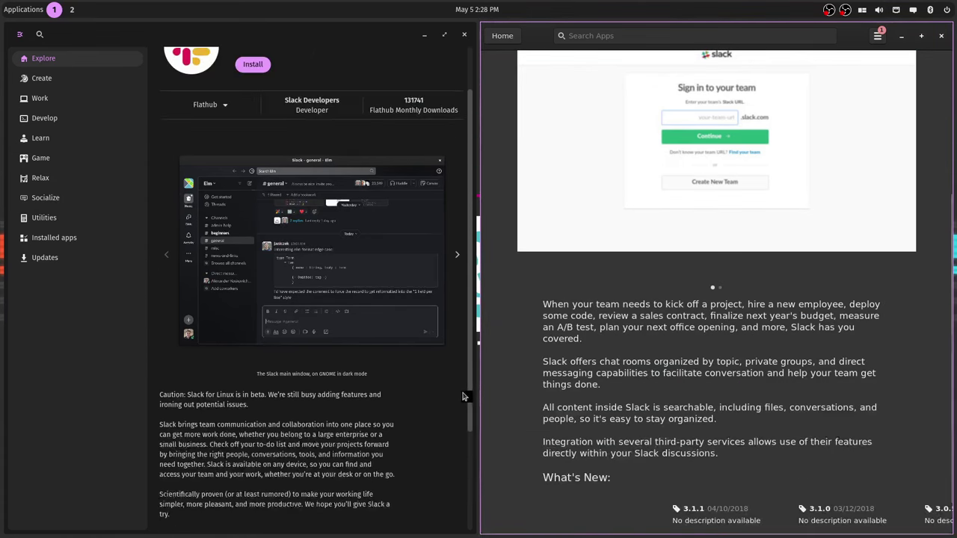
pyautogui.scroll(2, 463, 396)
pyautogui.scroll(5, 620, 460)
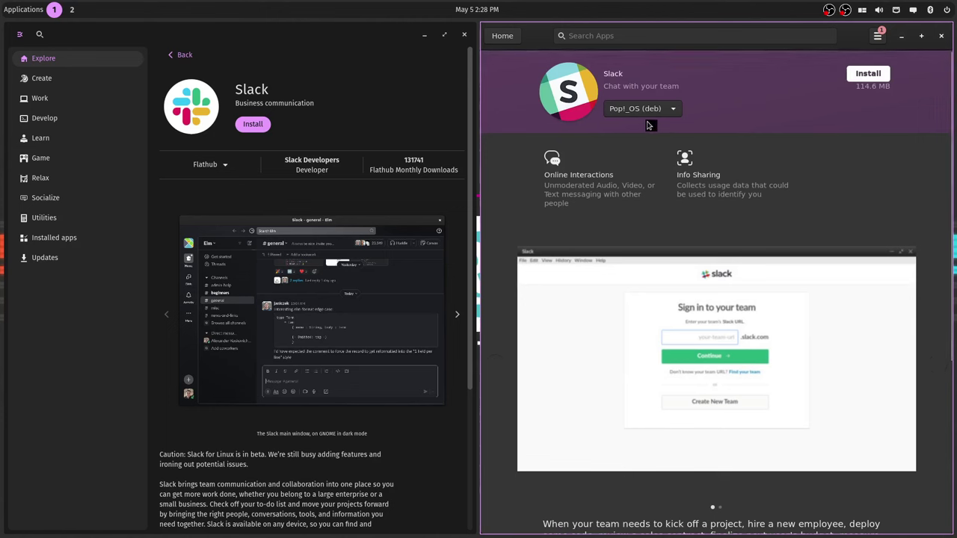
# - Switch the COSMIC App Store's Slack source to System to compare the listing, and return it to Flathub
pyautogui.click(225, 166)
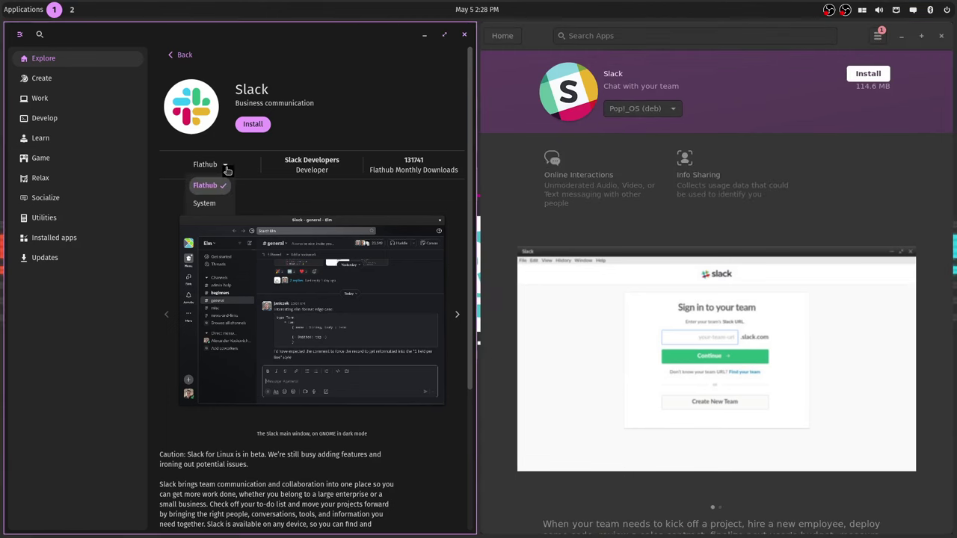
pyautogui.click(206, 206)
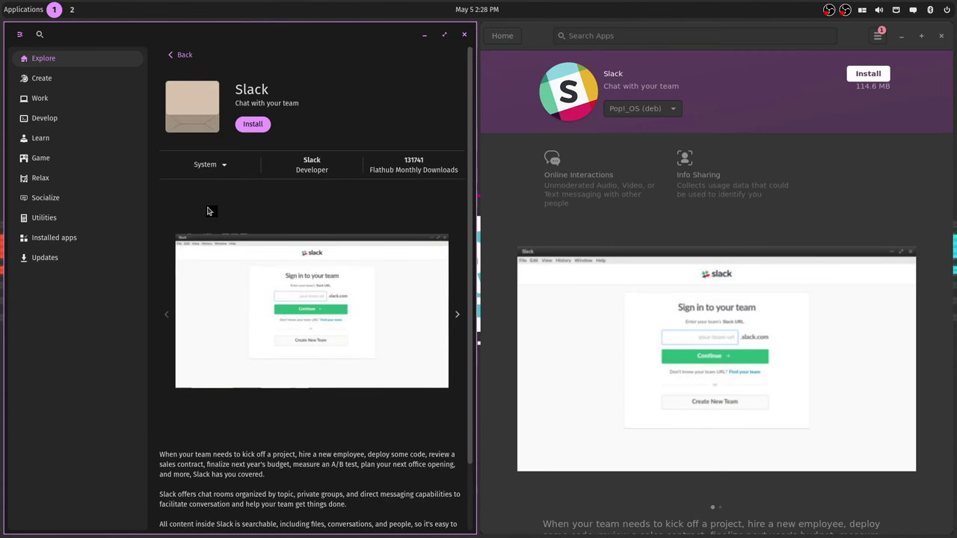
pyautogui.click(220, 165)
pyautogui.click(218, 186)
# - View Slack's flathub (flatpak) version in Pop!_Shop, and close both store windows
pyautogui.click(657, 110)
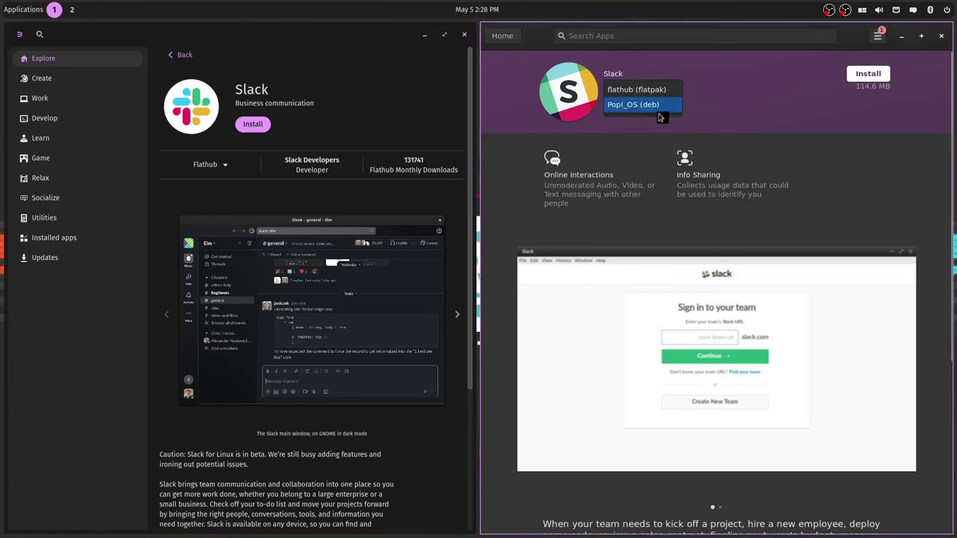
pyautogui.click(650, 90)
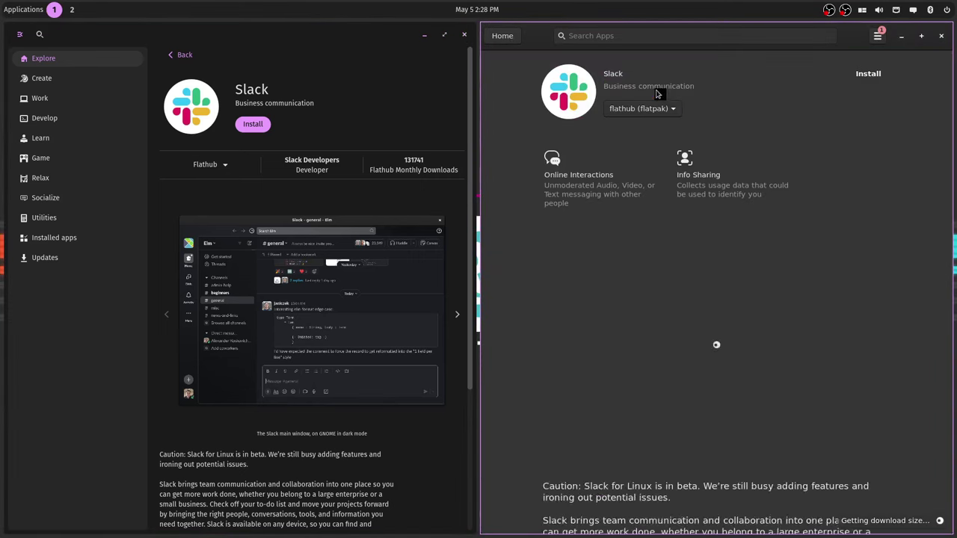
pyautogui.moveTo(779, 334)
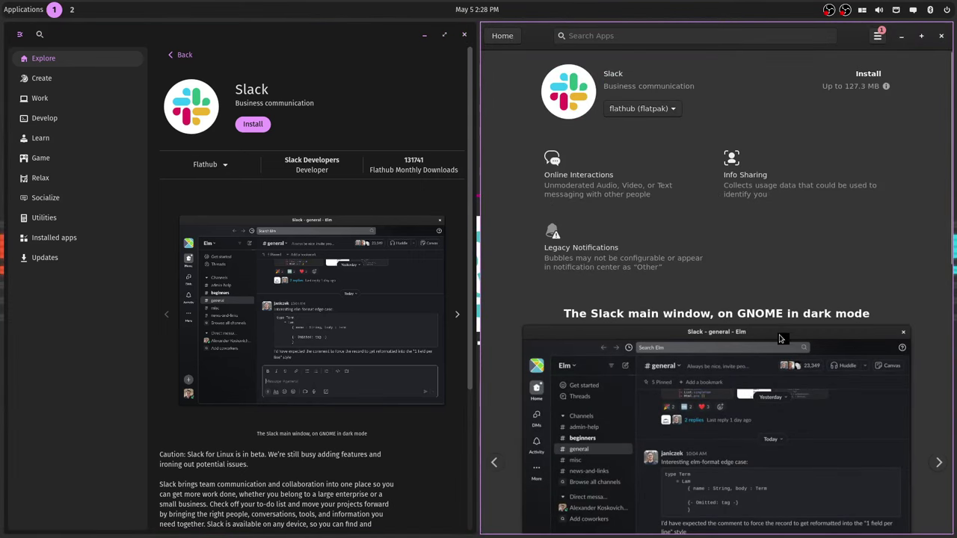
pyautogui.click(942, 36)
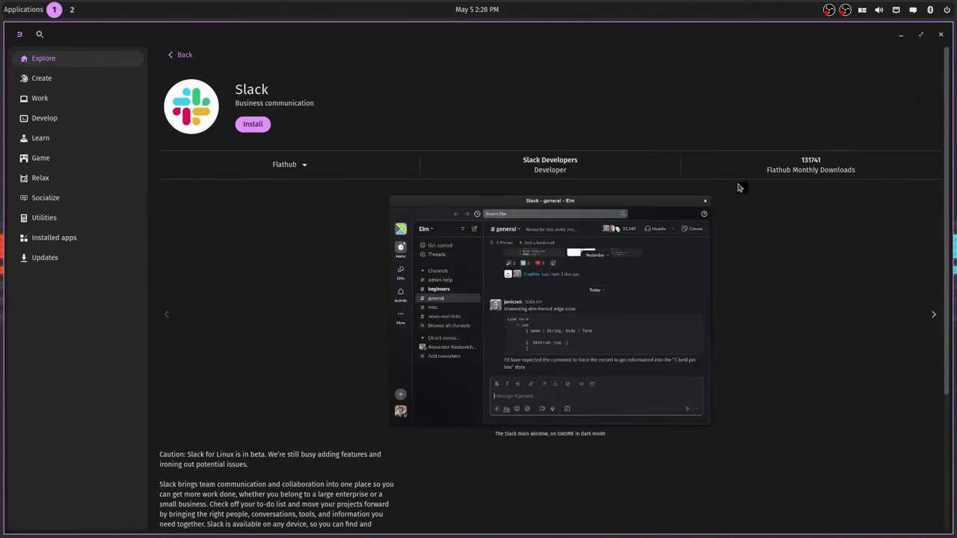
pyautogui.click(941, 34)
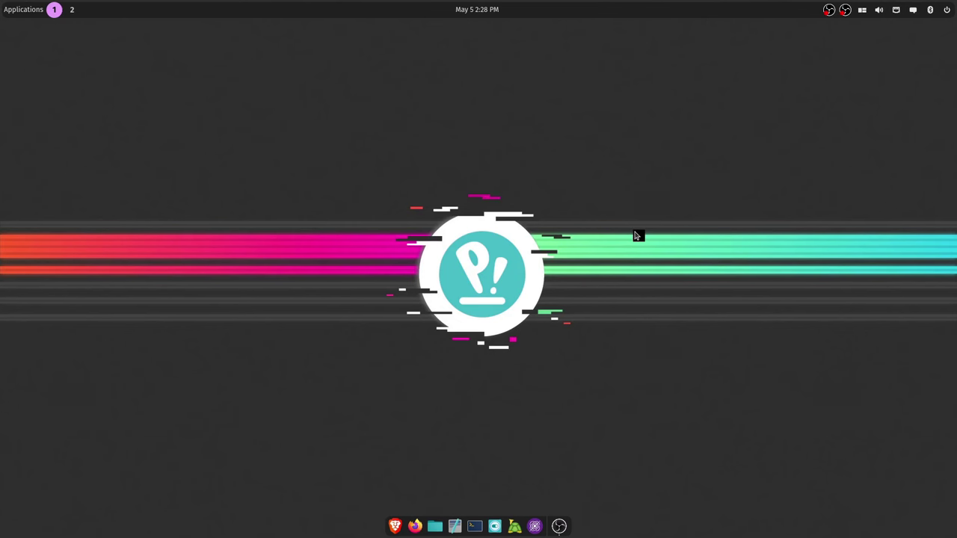
# - View /etc/gdm3/custom.conf with vim in a new terminal, and close the terminal window
pyautogui.press('super+t')
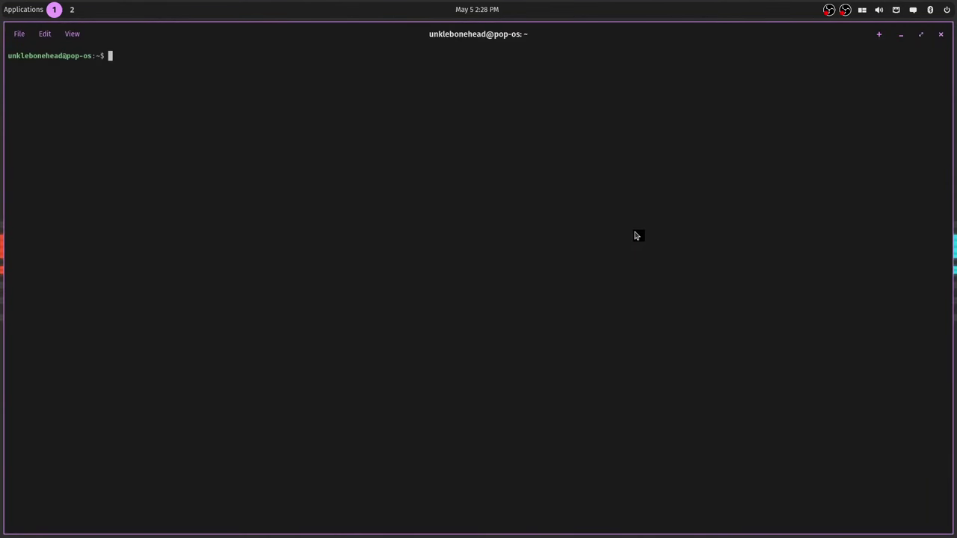
pyautogui.write('vim /etc /gdm3/')
pyautogui.press('Left')
pyautogui.press('Left')
pyautogui.press('Left')
pyautogui.press('Left')
pyautogui.press('Left')
pyautogui.press('Left')
pyautogui.press('BackSpace')
pyautogui.press('Right')
pyautogui.press('BackSpace')
pyautogui.press('BackSpace')
pyautogui.press('BackSpace')
pyautogui.press('BackSpace')
pyautogui.write('c')
pyautogui.press('Right')
pyautogui.press('Right')
pyautogui.press('Right')
pyautogui.press('Right')
pyautogui.press('Right')
pyautogui.press('Right')
pyautogui.write('custom.conf')
pyautogui.press('Return')
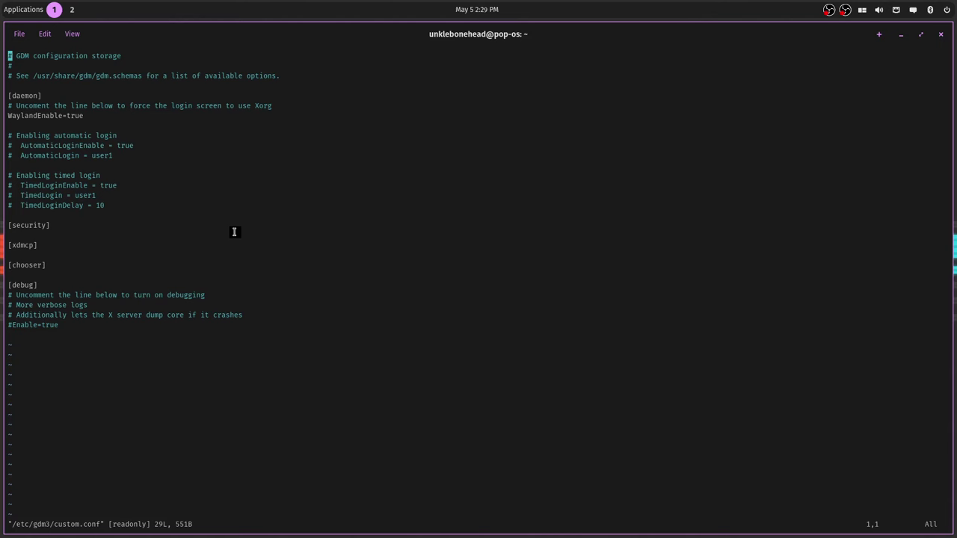
pyautogui.press('super+q')
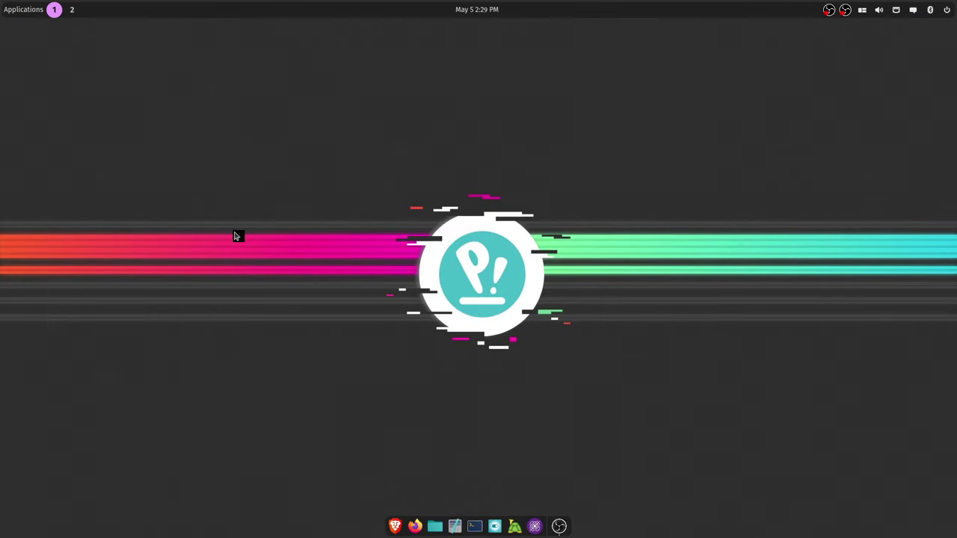